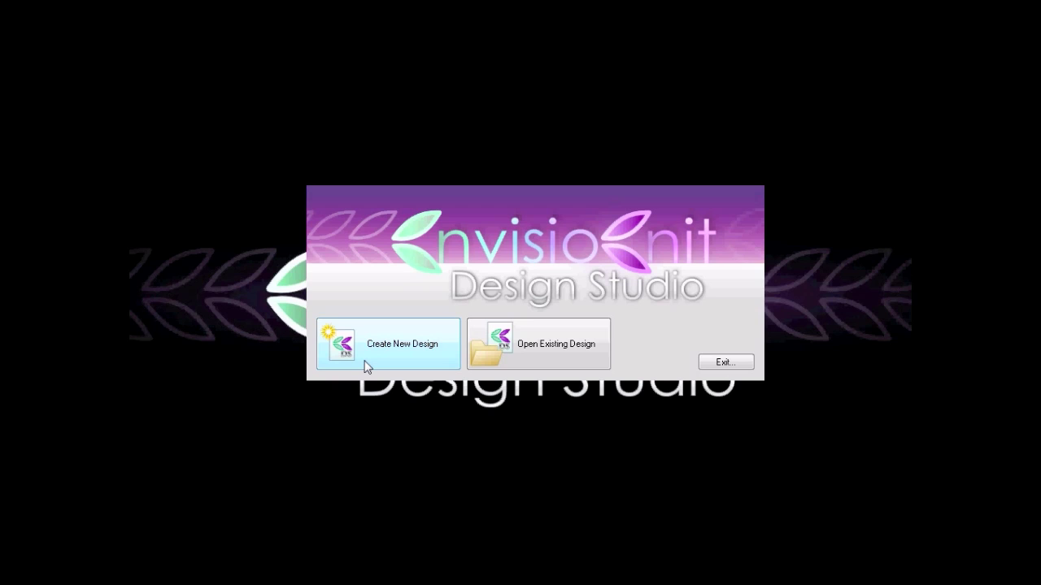
Create a new design and set the chart gauge to 24 rows and 24 stitches
{"action": "left_click", "coordinate": [368, 362]}
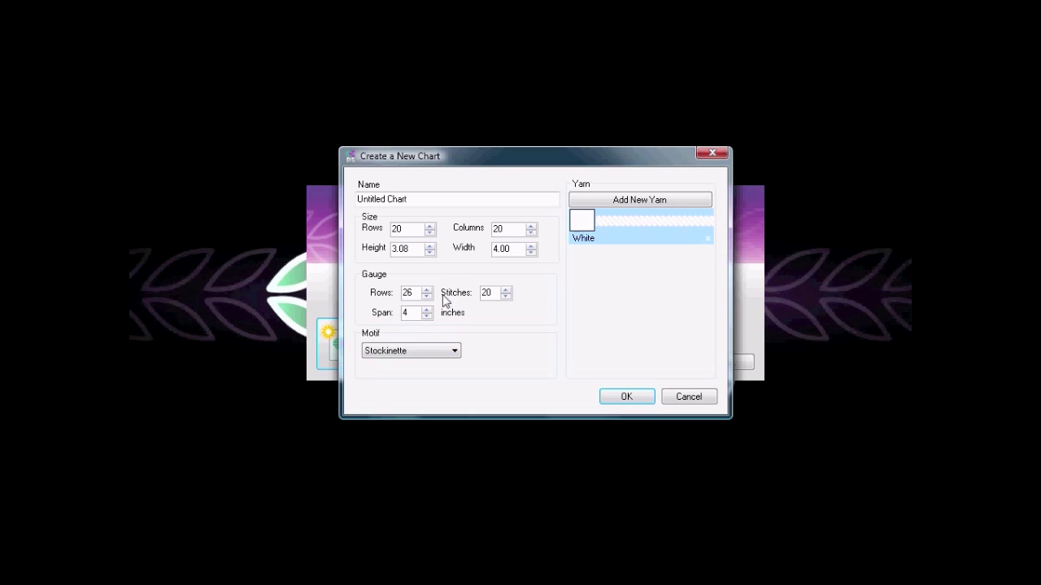
{"action": "double_click", "coordinate": [389, 291]}
{"action": "type", "text": "24"}
{"action": "key", "text": "Tab"}
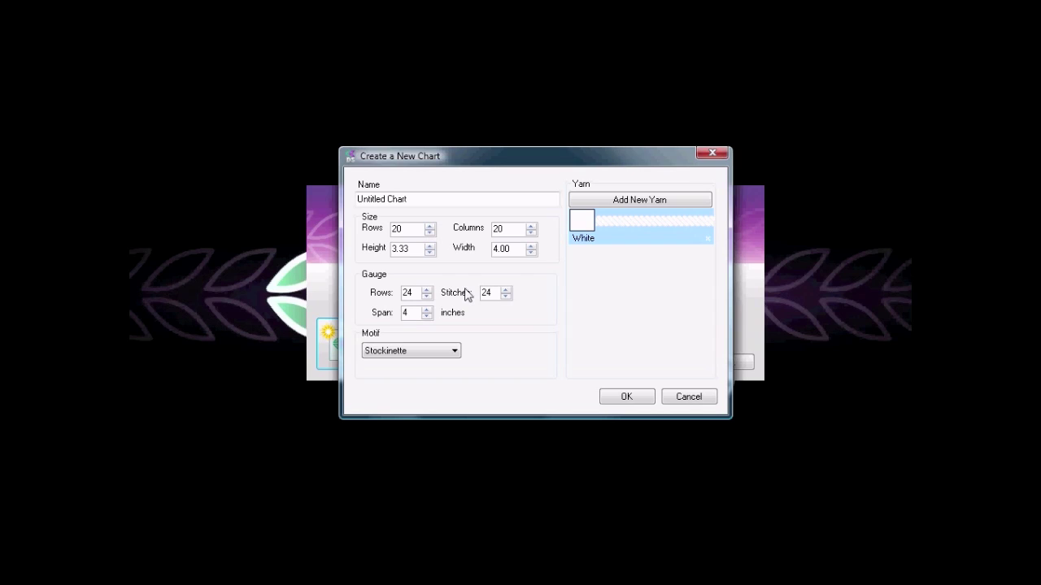
Open the White yarn for editing and change its colour to the named colour Purple
{"action": "double_click", "coordinate": [655, 241]}
{"action": "left_click", "coordinate": [672, 206]}
{"action": "mouse_move", "coordinate": [699, 238]}
{"action": "left_mouse_down"}
{"action": "mouse_move", "coordinate": [692, 284]}
{"action": "mouse_move", "coordinate": [656, 283]}
{"action": "left_mouse_up"}
{"action": "double_click", "coordinate": [391, 275]}
{"action": "type", "text": "Purple"}
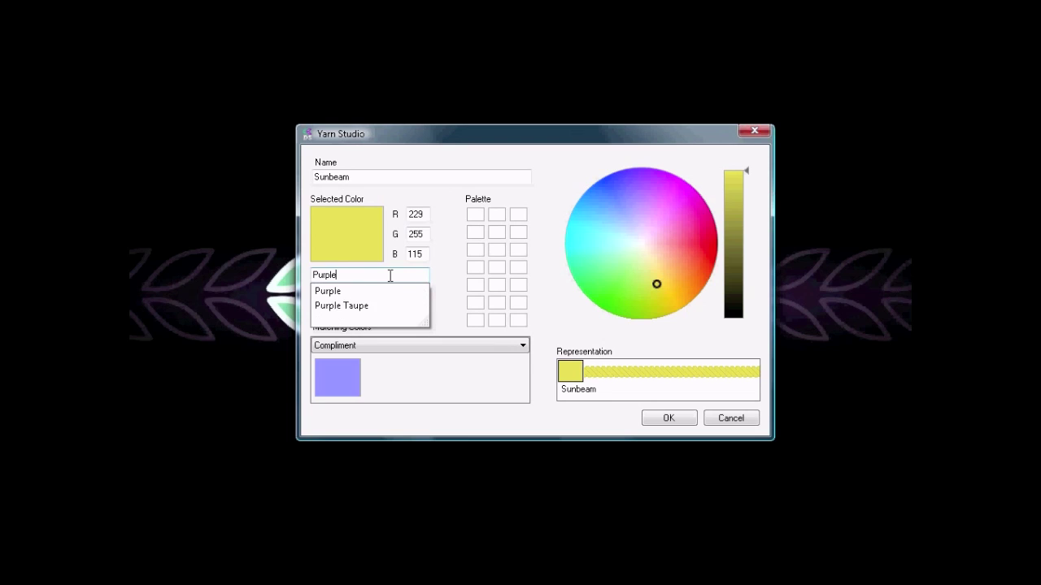
{"action": "key", "text": "Tab"}
Adjust the yarn colour to a purple with R 169, G 87, B 218 and store it in the palette
{"action": "left_click_drag", "start_coordinate": [423, 234], "coordinate": [394, 236]}
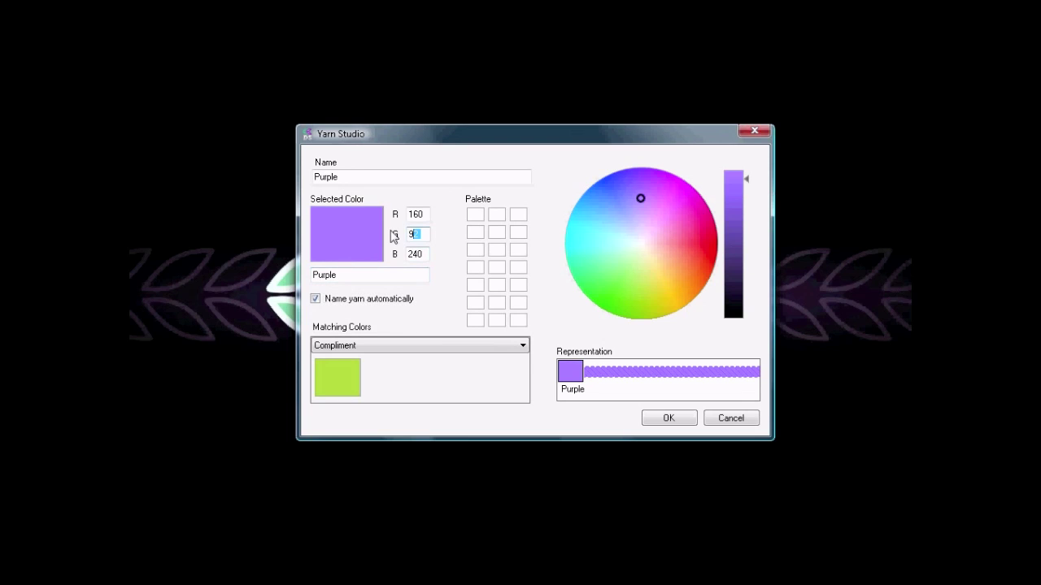
{"action": "type", "text": "200"}
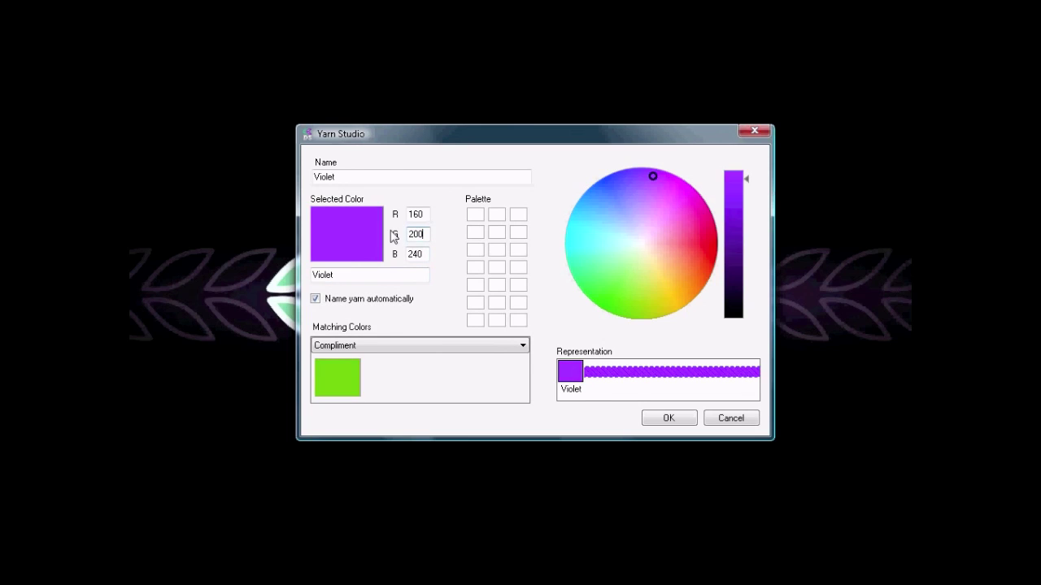
{"action": "left_click_drag", "start_coordinate": [621, 234], "coordinate": [642, 212]}
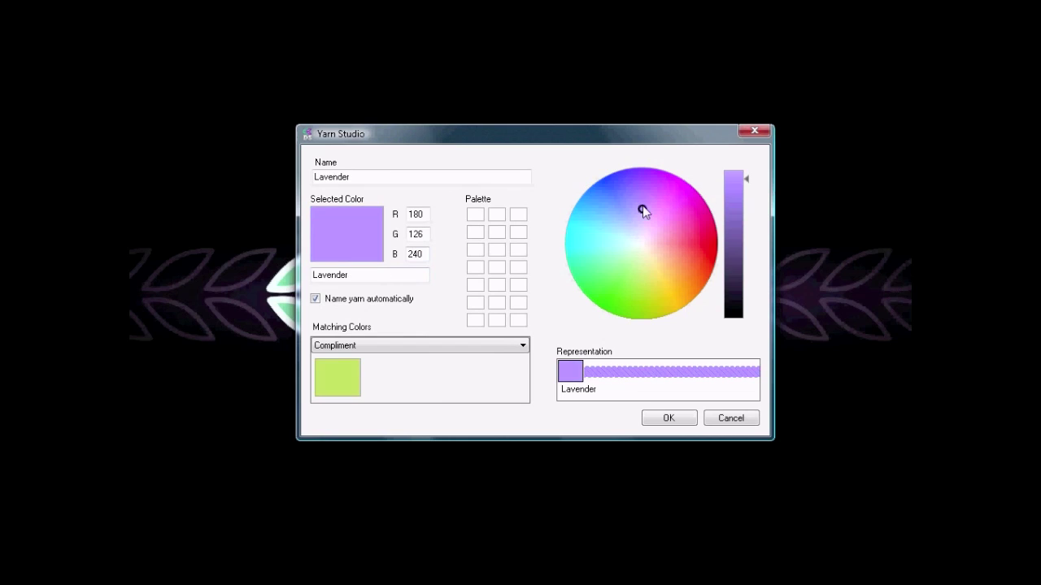
{"action": "left_click", "coordinate": [733, 191]}
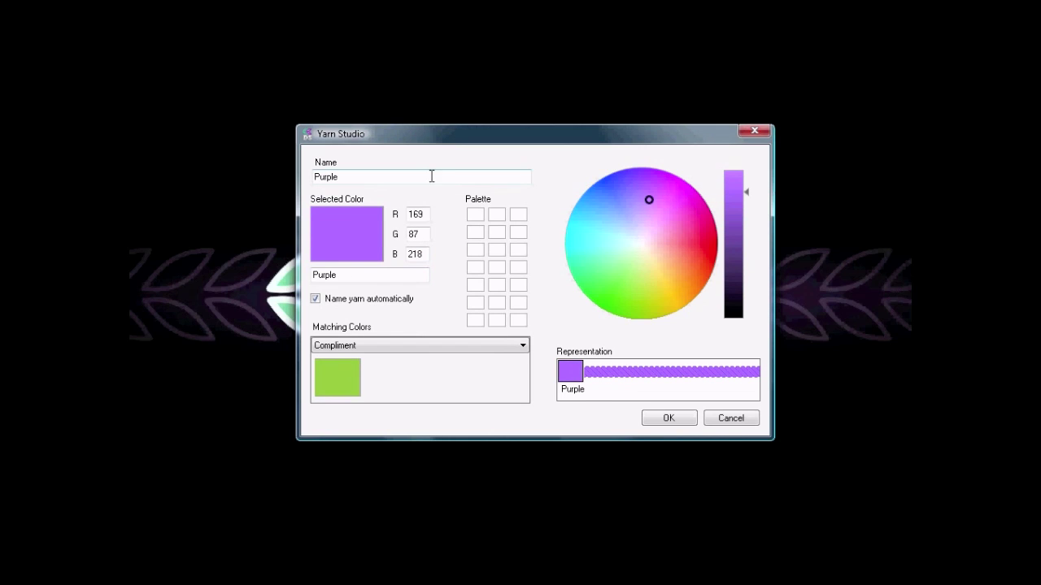
{"action": "left_click_drag", "start_coordinate": [364, 256], "coordinate": [476, 223]}
{"action": "left_click", "coordinate": [656, 418]}
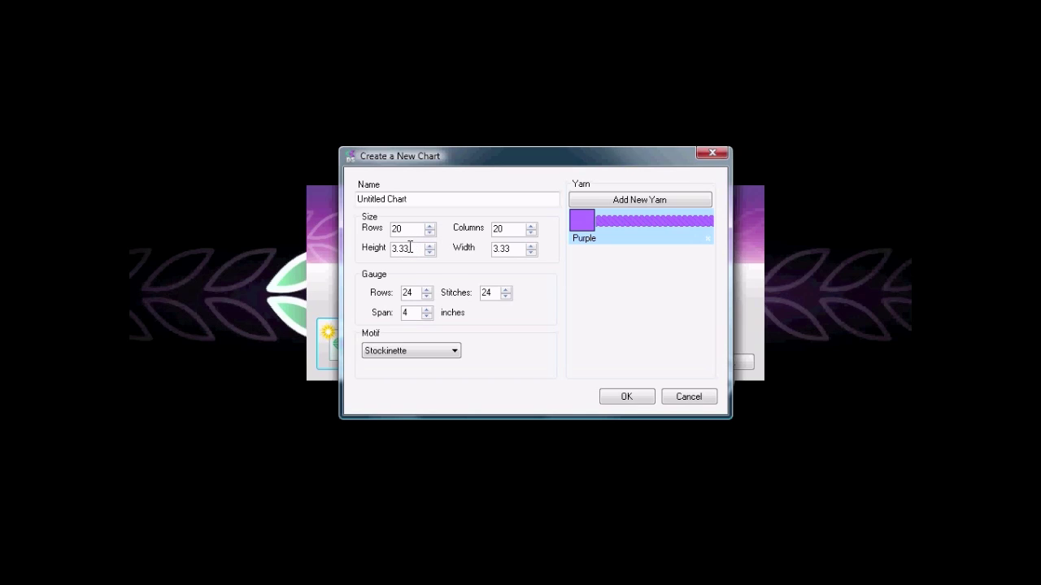
Set the chart size to a height of 8 inches and a width of 3 inches
{"action": "left_click_drag", "start_coordinate": [412, 249], "coordinate": [387, 249]}
{"action": "type", "text": "8"}
{"action": "double_click", "coordinate": [514, 254]}
{"action": "type", "text": "3"}
{"action": "key", "text": "Tab"}
Name the chart Hat and create it
{"action": "triple_click", "coordinate": [372, 198]}
{"action": "type", "text": "Hat"}
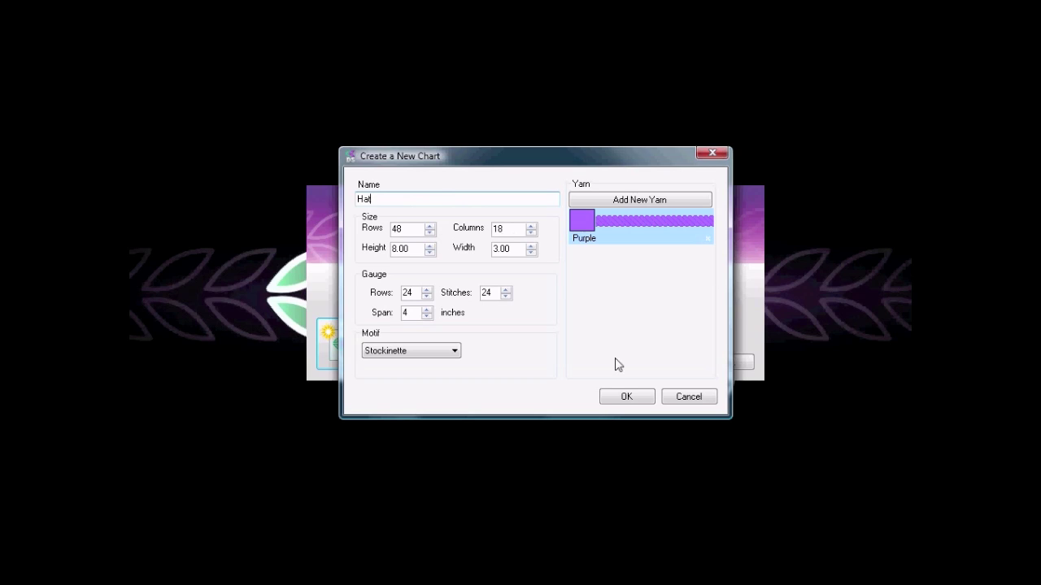
{"action": "left_click", "coordinate": [630, 395]}
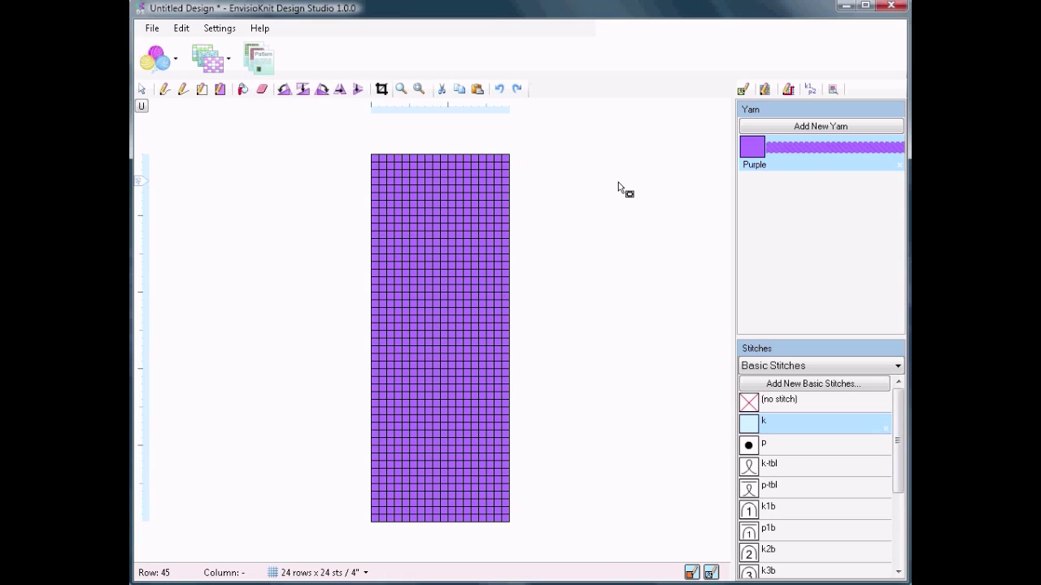
Draw a diagonal line of (no stitch) across the chart's upper-left corner and fill the area outside it with (no stitch)
{"action": "left_click", "coordinate": [773, 403]}
{"action": "left_click", "coordinate": [183, 88]}
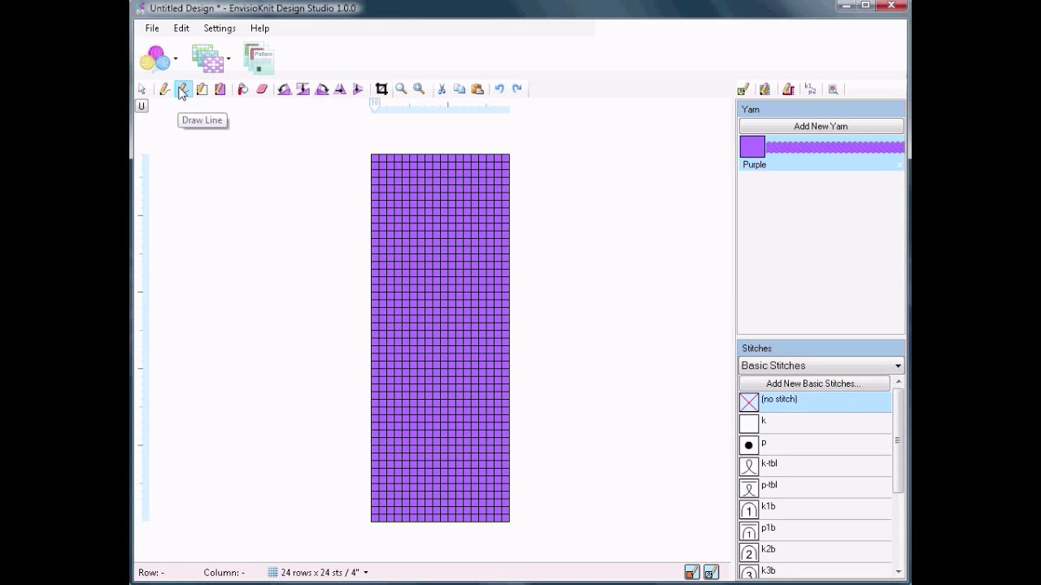
{"action": "mouse_move", "coordinate": [426, 158]}
{"action": "left_mouse_down"}
{"action": "mouse_move", "coordinate": [359, 268]}
{"action": "mouse_move", "coordinate": [356, 259]}
{"action": "left_mouse_up"}
{"action": "left_click", "coordinate": [242, 89]}
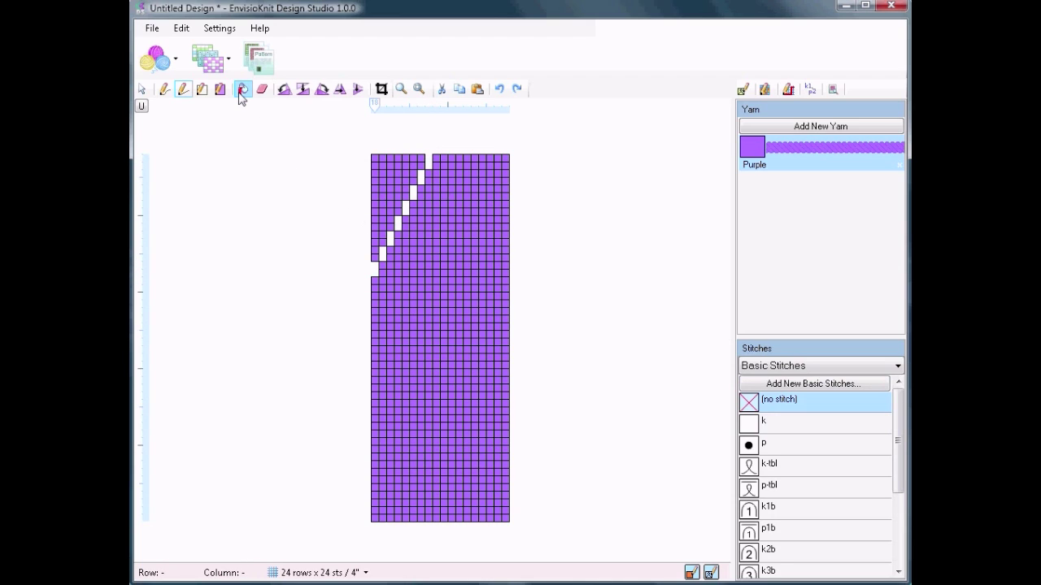
{"action": "left_click", "coordinate": [390, 161]}
Mirror the chart's upper-left section, 9 columns by 18 rows, onto the upper-right side to complete the pointed crown
{"action": "left_click", "coordinate": [146, 87]}
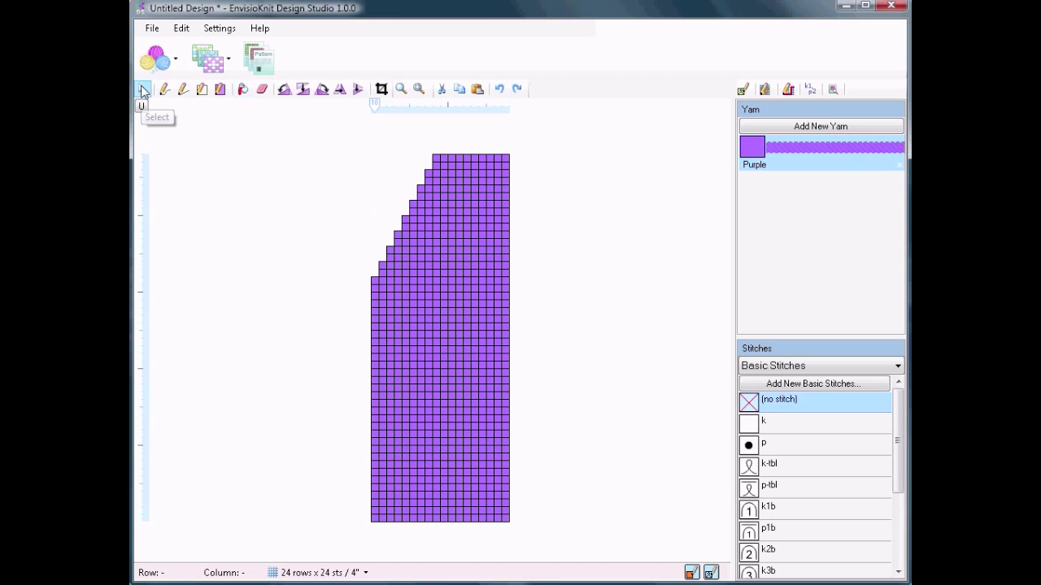
{"action": "mouse_move", "coordinate": [367, 154]}
{"action": "left_mouse_down"}
{"action": "mouse_move", "coordinate": [432, 235]}
{"action": "mouse_move", "coordinate": [440, 291]}
{"action": "left_mouse_up"}
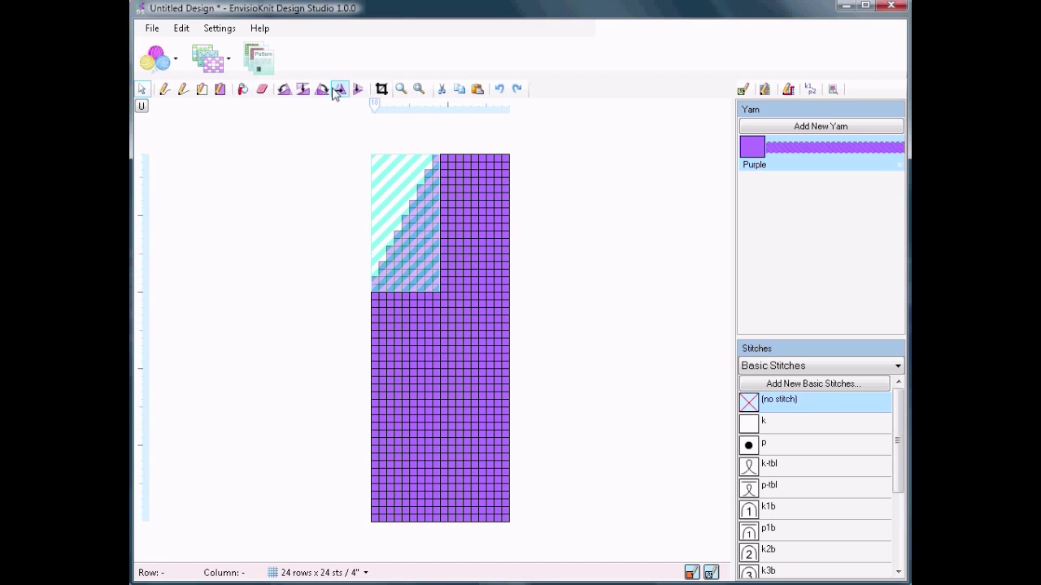
{"action": "left_click", "coordinate": [340, 88]}
{"action": "left_click", "coordinate": [483, 302]}
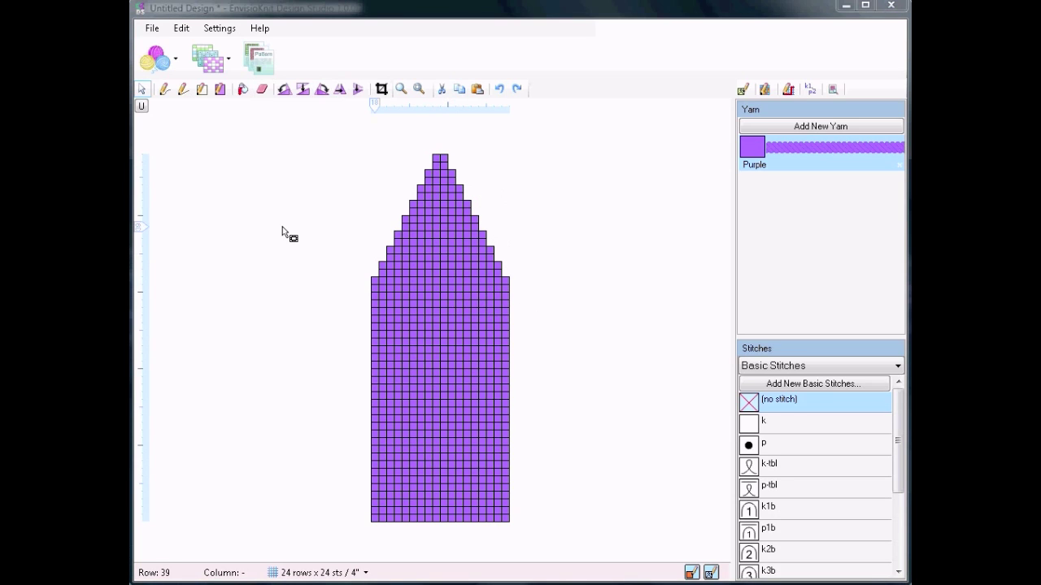
Switch the rulers to inches and cut the outermost stitch column on both sides, below 1 inch and above 4 inches
{"action": "left_click", "coordinate": [140, 108]}
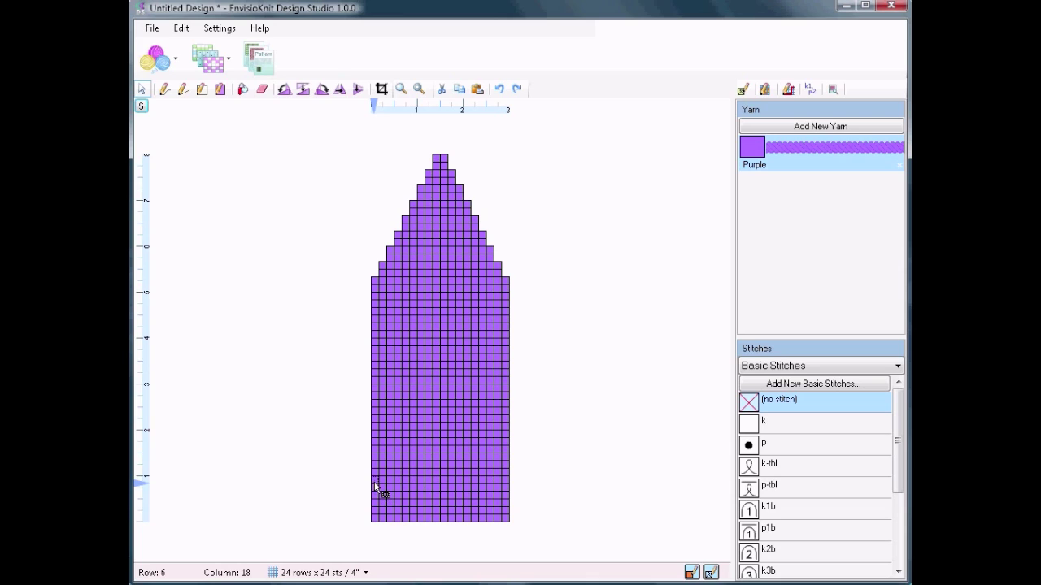
{"action": "left_click_drag", "start_coordinate": [373, 480], "coordinate": [376, 521]}
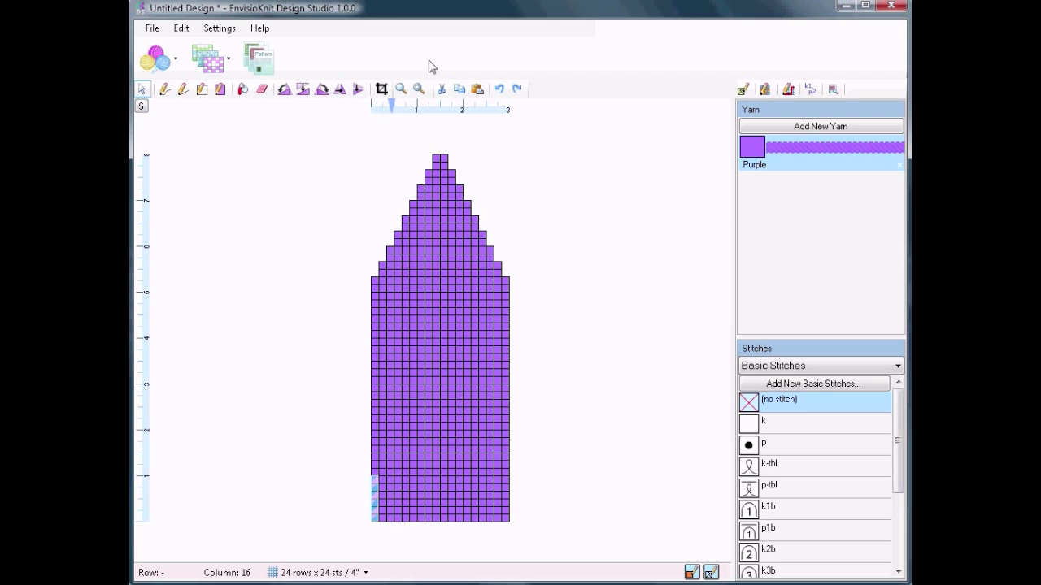
{"action": "left_click", "coordinate": [443, 91]}
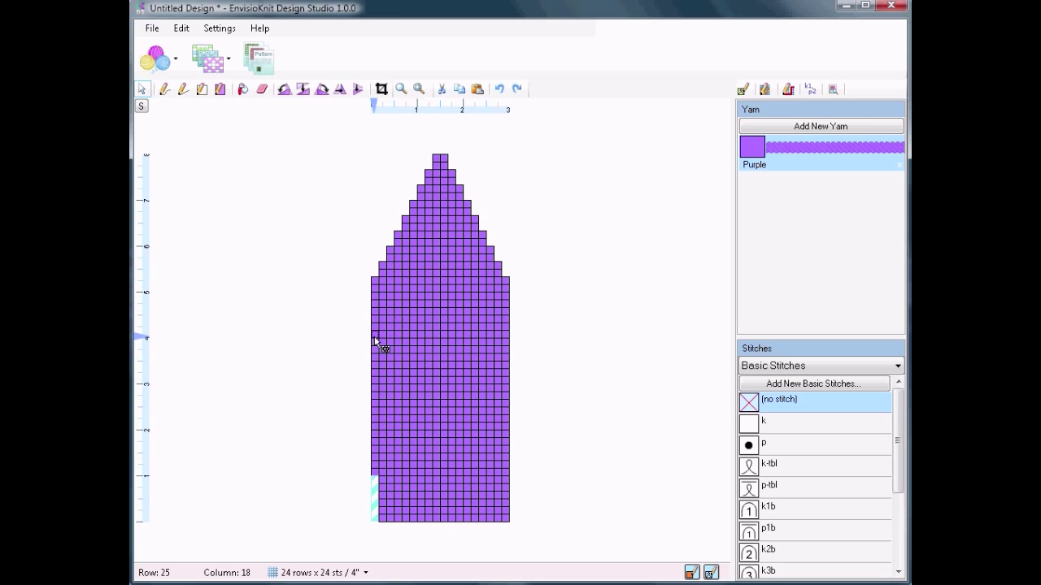
{"action": "left_click_drag", "start_coordinate": [375, 334], "coordinate": [377, 282]}
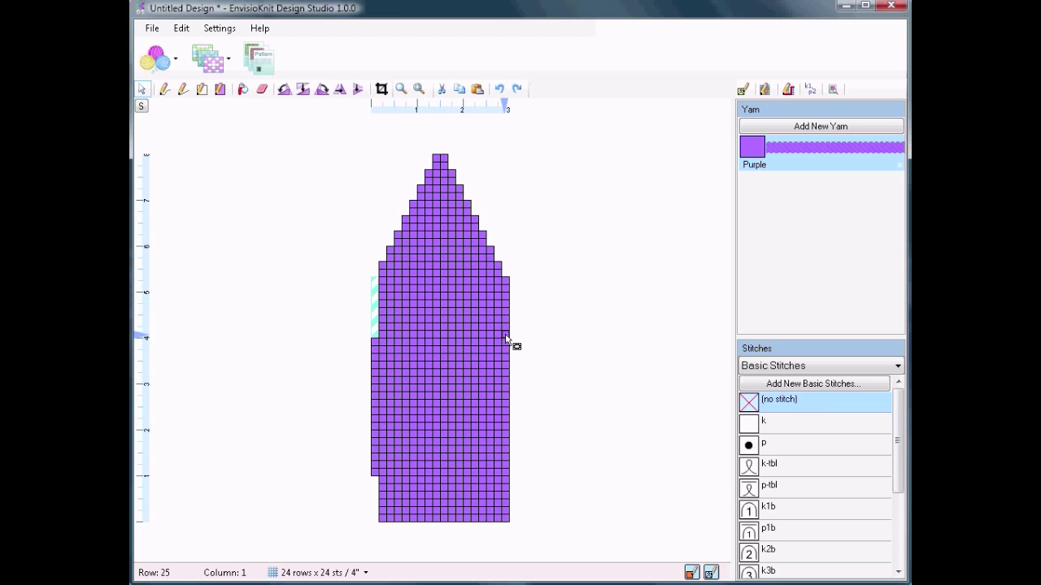
{"action": "left_click_drag", "start_coordinate": [516, 332], "coordinate": [511, 257]}
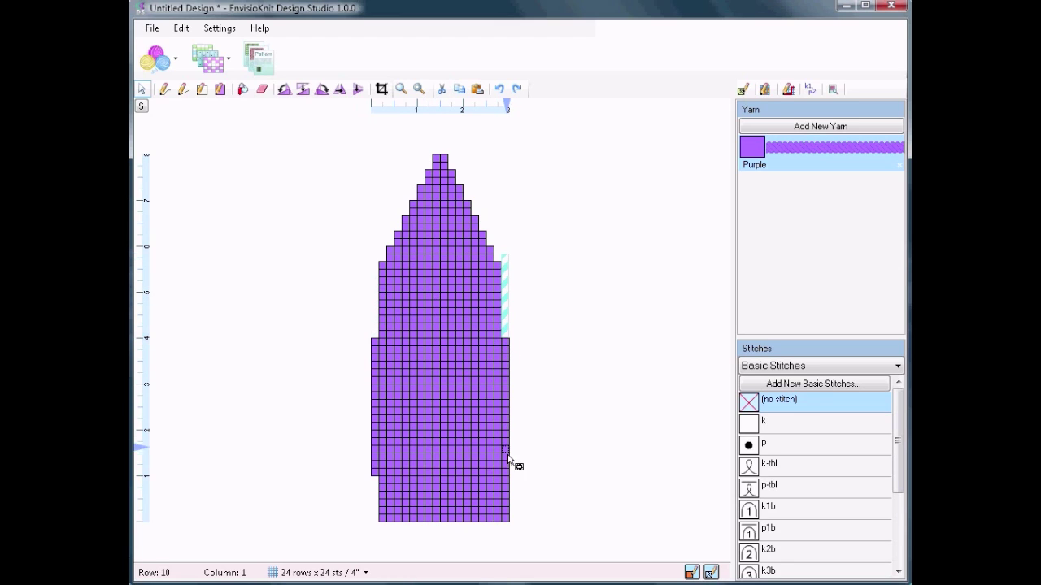
{"action": "left_click_drag", "start_coordinate": [513, 481], "coordinate": [504, 539]}
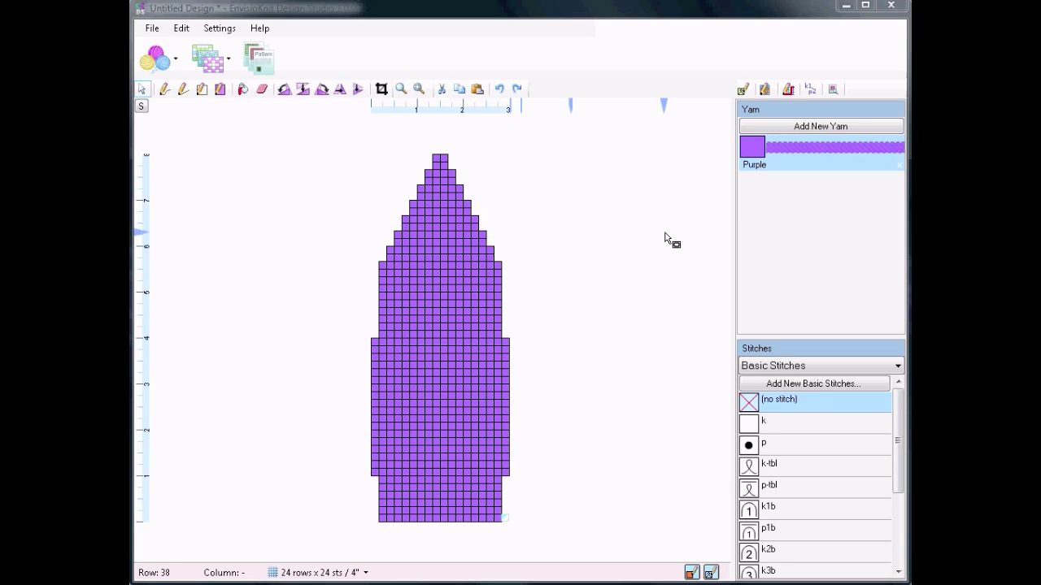
Start a new yarn from the palette's purple and store its second and fourth matching tints in the palette
{"action": "left_click", "coordinate": [815, 123]}
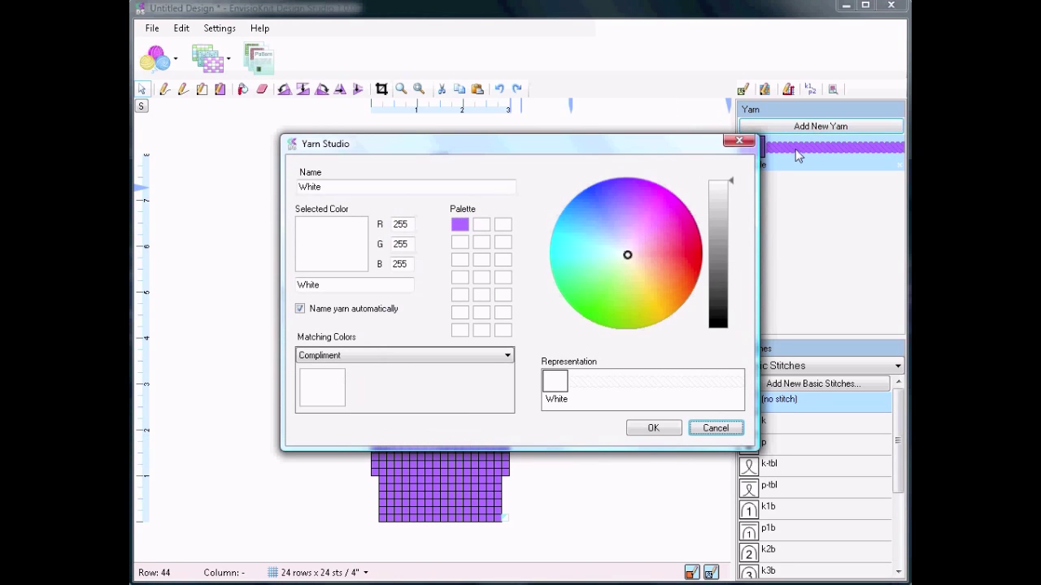
{"action": "left_click", "coordinate": [425, 359]}
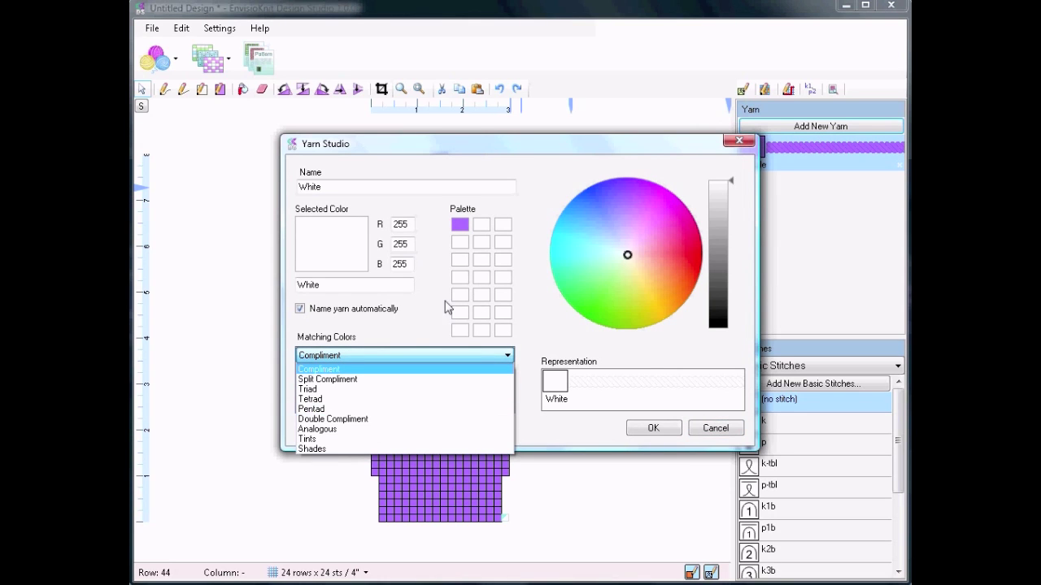
{"action": "left_click", "coordinate": [456, 230]}
{"action": "left_click", "coordinate": [456, 228]}
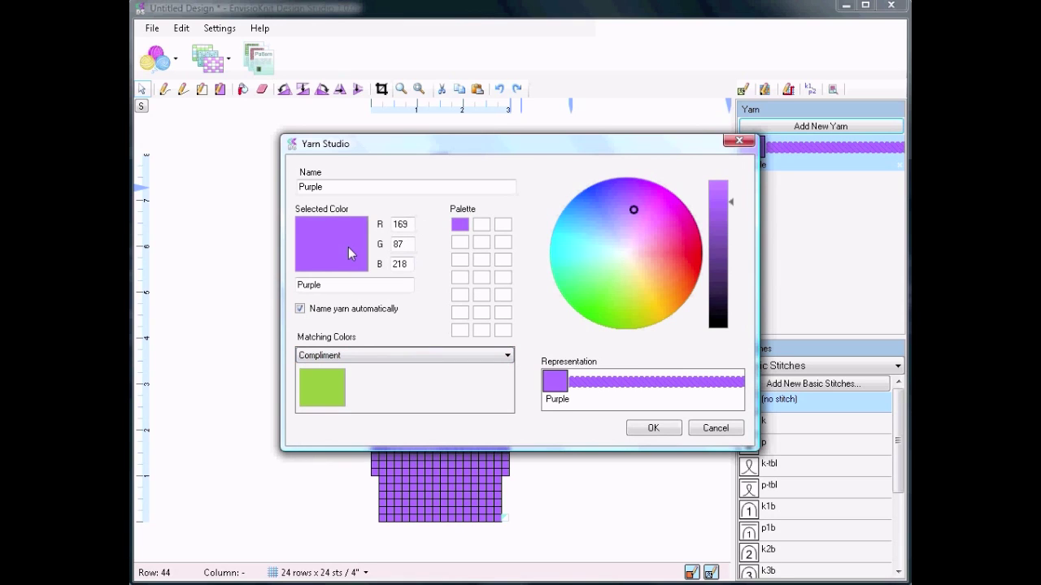
{"action": "left_click", "coordinate": [386, 356]}
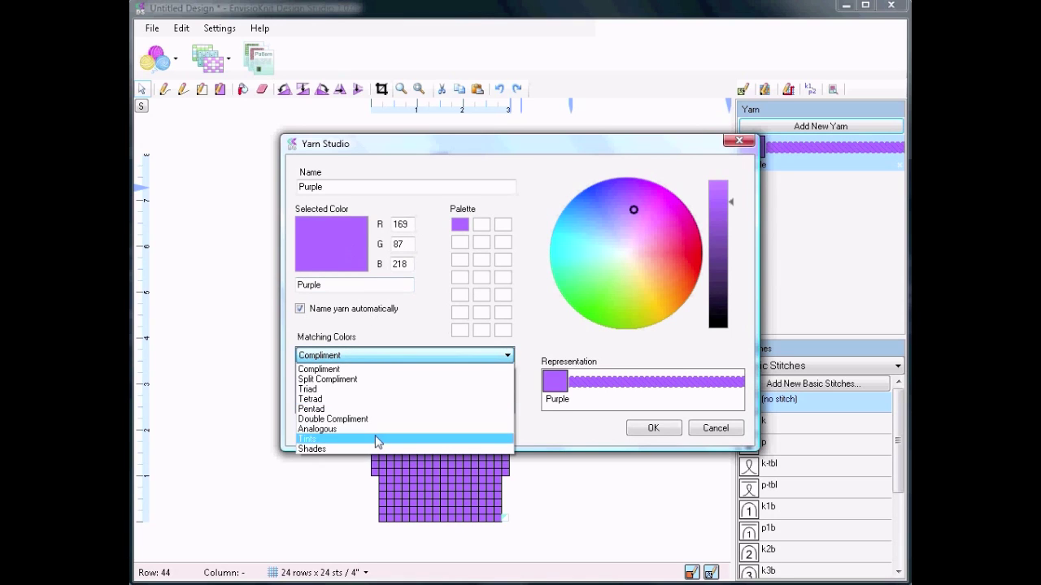
{"action": "left_click", "coordinate": [378, 440]}
{"action": "left_click_drag", "start_coordinate": [392, 390], "coordinate": [460, 242]}
{"action": "left_click_drag", "start_coordinate": [482, 385], "coordinate": [461, 262]}
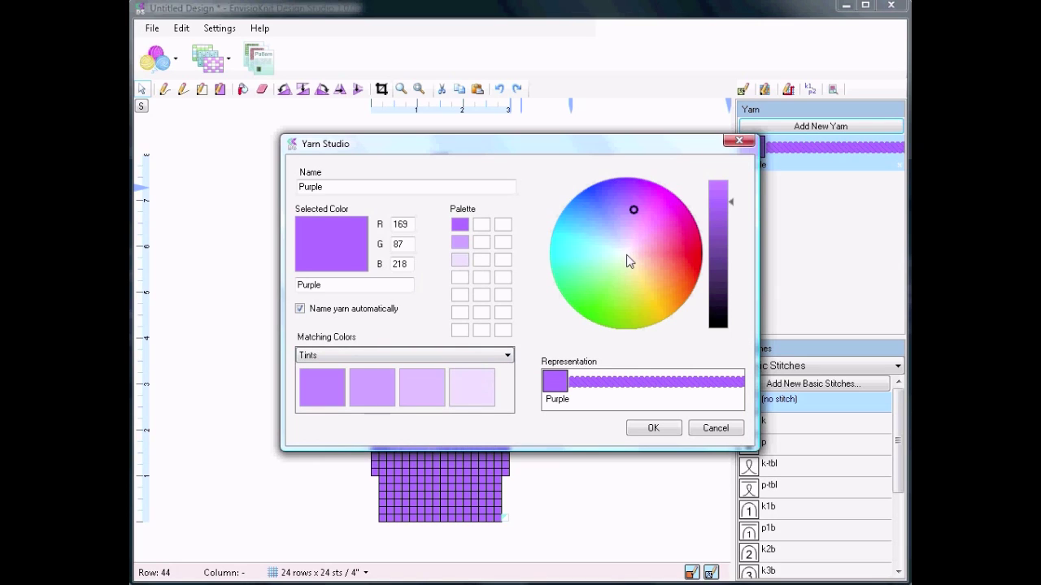
Mix a turquoise with R 46, G 202, B 183 and store it with its second and fourth tints in the palette
{"action": "left_click", "coordinate": [574, 257]}
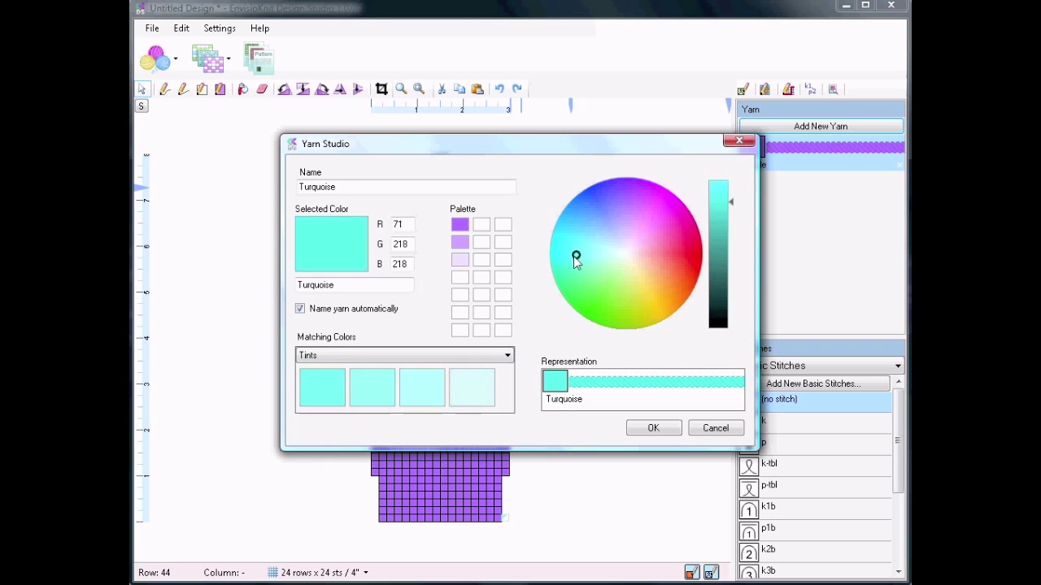
{"action": "left_click_drag", "start_coordinate": [730, 202], "coordinate": [734, 213]}
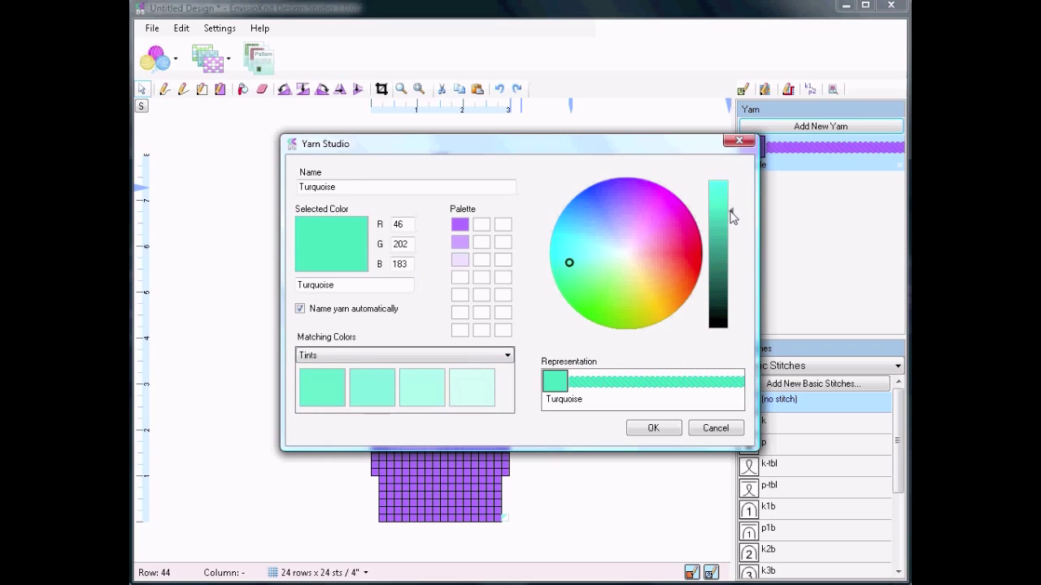
{"action": "left_click_drag", "start_coordinate": [461, 232], "coordinate": [473, 223]}
{"action": "left_click_drag", "start_coordinate": [405, 370], "coordinate": [486, 246]}
{"action": "left_click_drag", "start_coordinate": [474, 393], "coordinate": [488, 273]}
Add the two stored purple tints, Wisteria and Pale Pink, to the design as yarns
{"action": "left_click", "coordinate": [460, 242]}
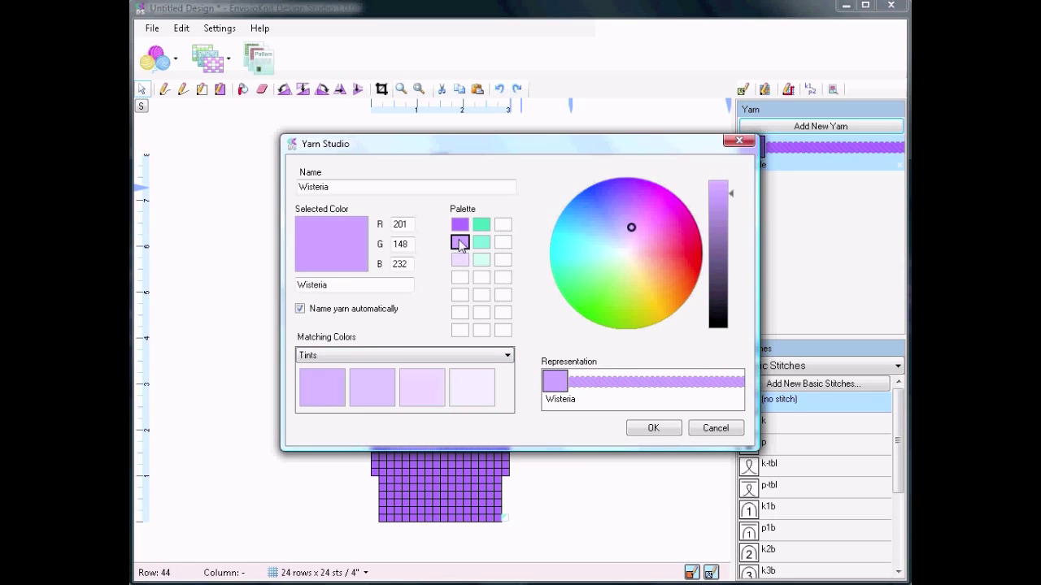
{"action": "left_click", "coordinate": [670, 434]}
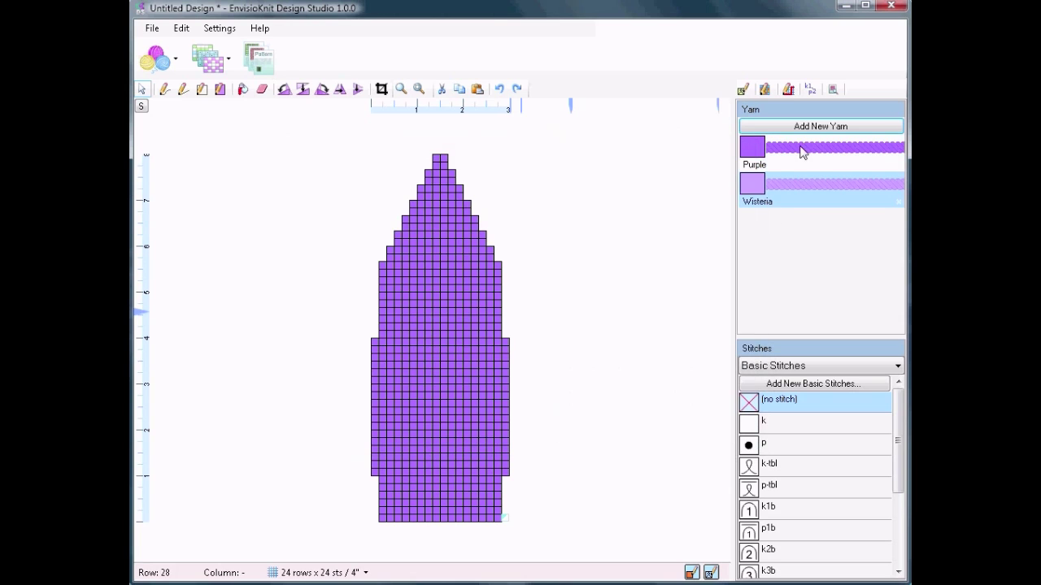
{"action": "left_click", "coordinate": [808, 127]}
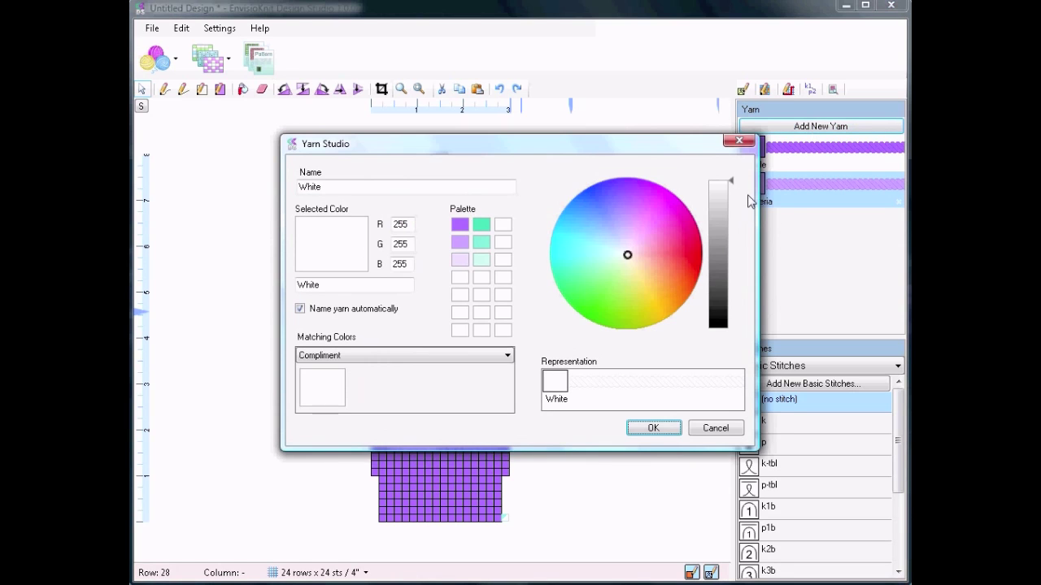
{"action": "left_click", "coordinate": [460, 260]}
{"action": "left_click", "coordinate": [651, 429]}
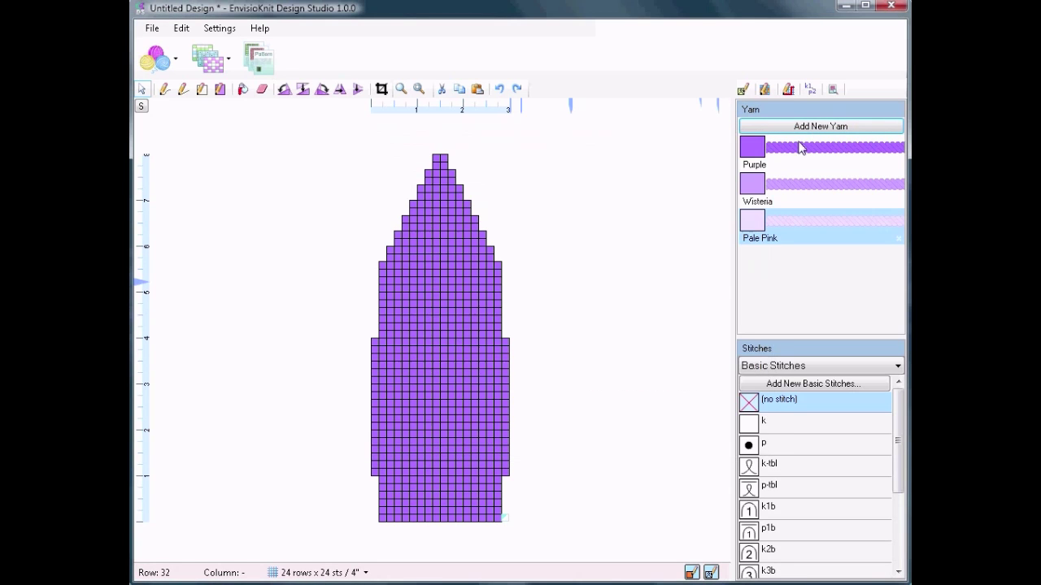
Add the stored turquoise and its two lighter tints from the palette to the design as three new yarns
{"action": "left_click", "coordinate": [811, 129]}
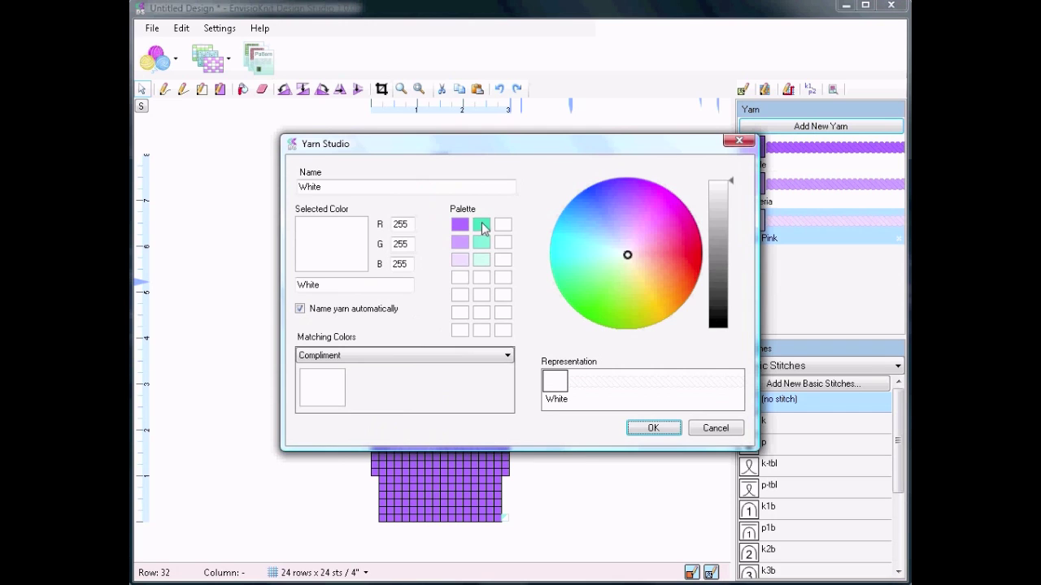
{"action": "left_click", "coordinate": [481, 225]}
{"action": "left_click", "coordinate": [651, 431]}
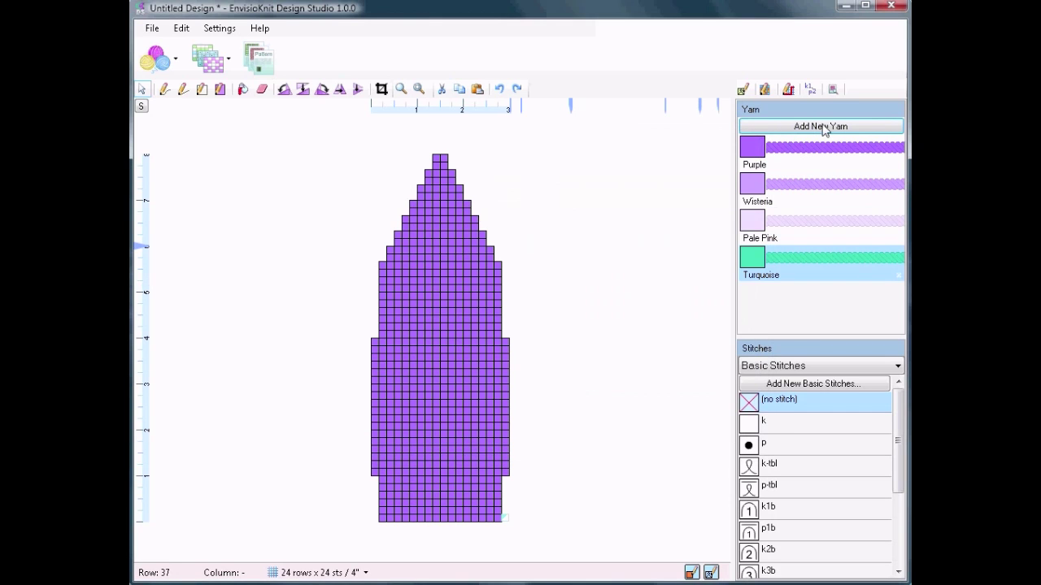
{"action": "left_click", "coordinate": [823, 128]}
{"action": "left_click", "coordinate": [482, 242]}
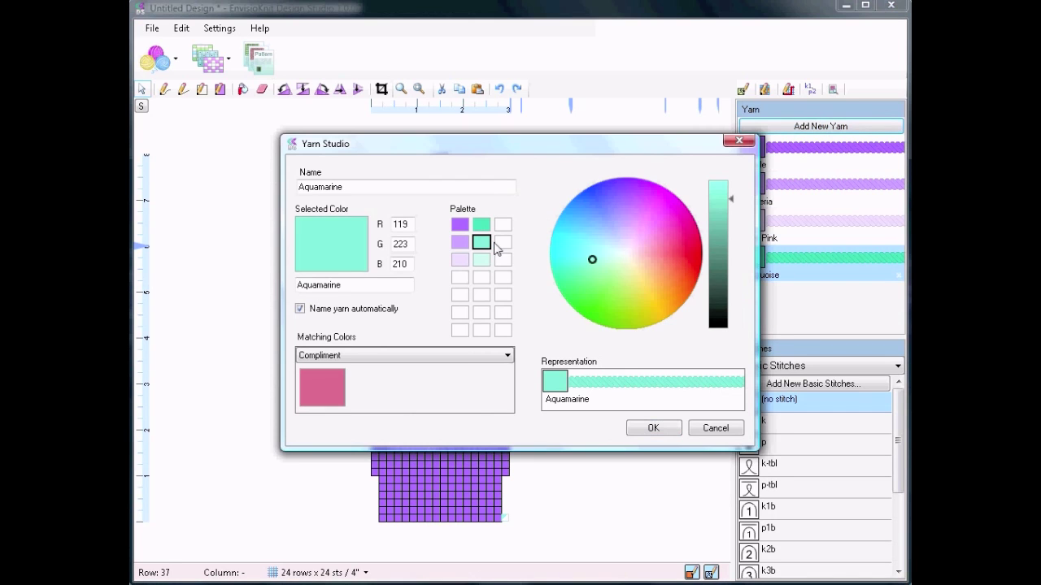
{"action": "left_click", "coordinate": [655, 429]}
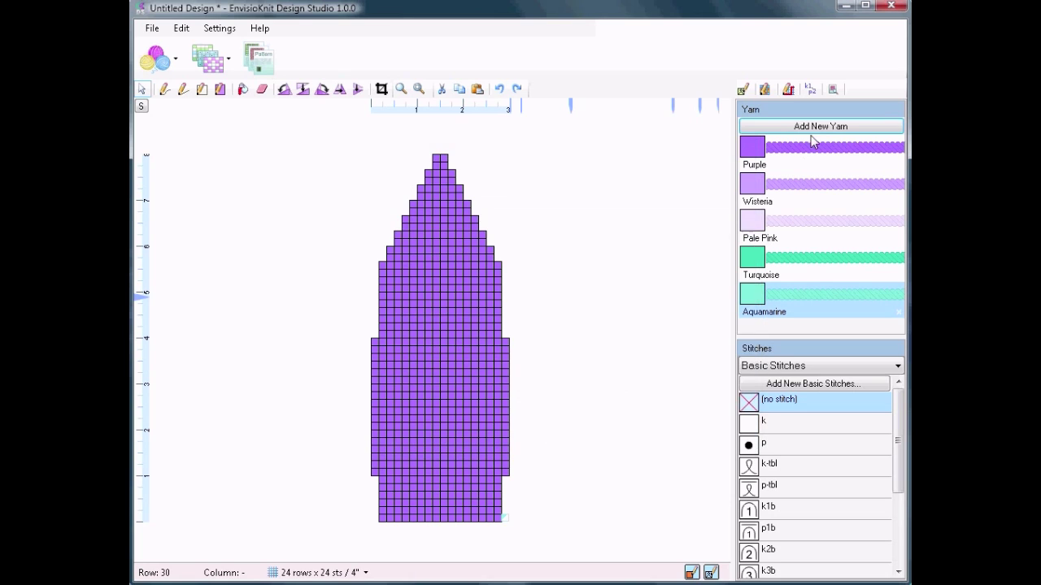
{"action": "left_click", "coordinate": [815, 124]}
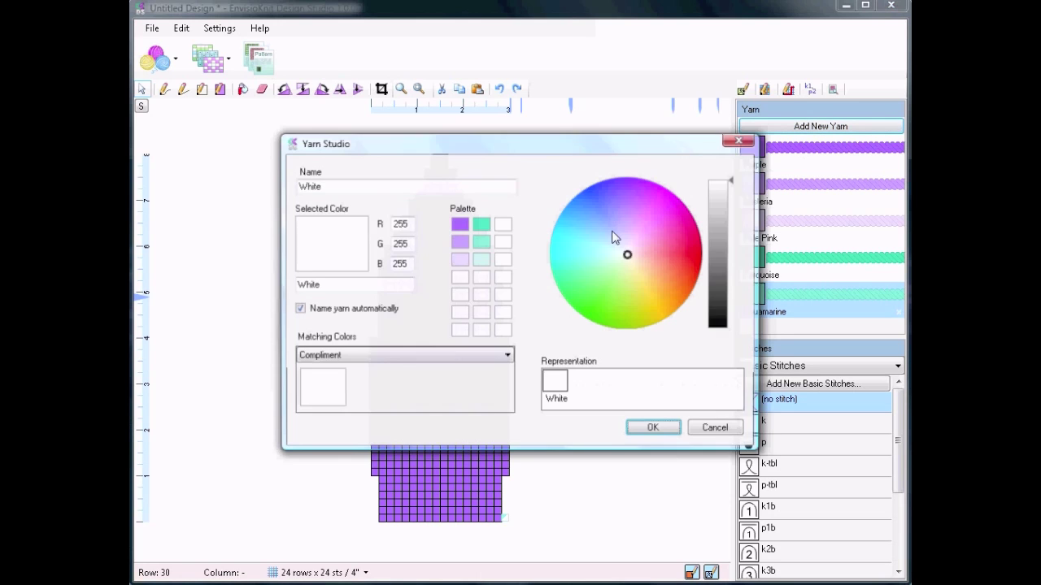
{"action": "left_click", "coordinate": [482, 260]}
{"action": "left_click", "coordinate": [655, 427]}
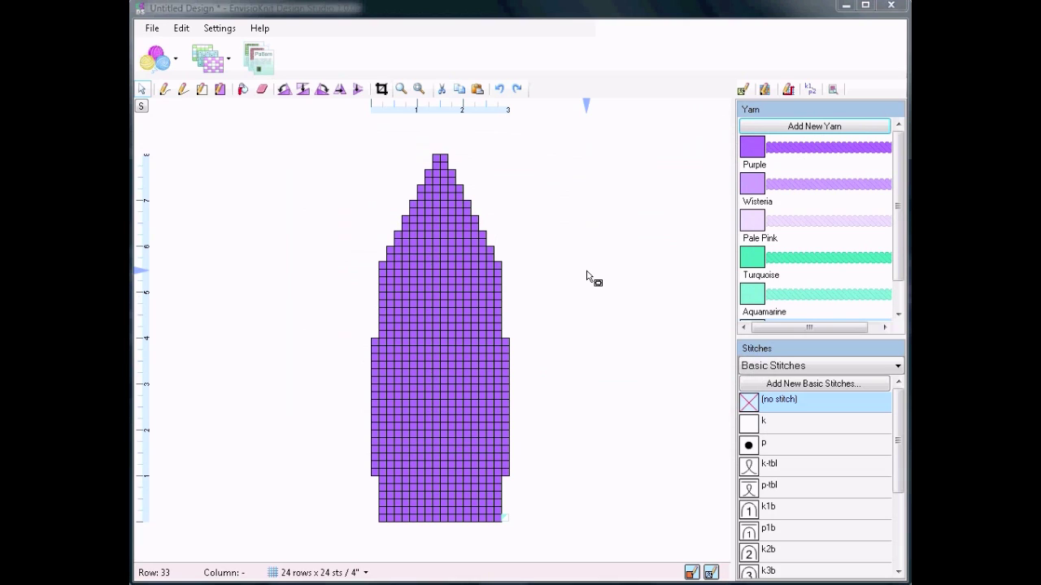
Set the pencil to Pale Pink with the k stitch, turn off stitch drawing, and sketch trial strokes across the crown
{"action": "left_click", "coordinate": [761, 235]}
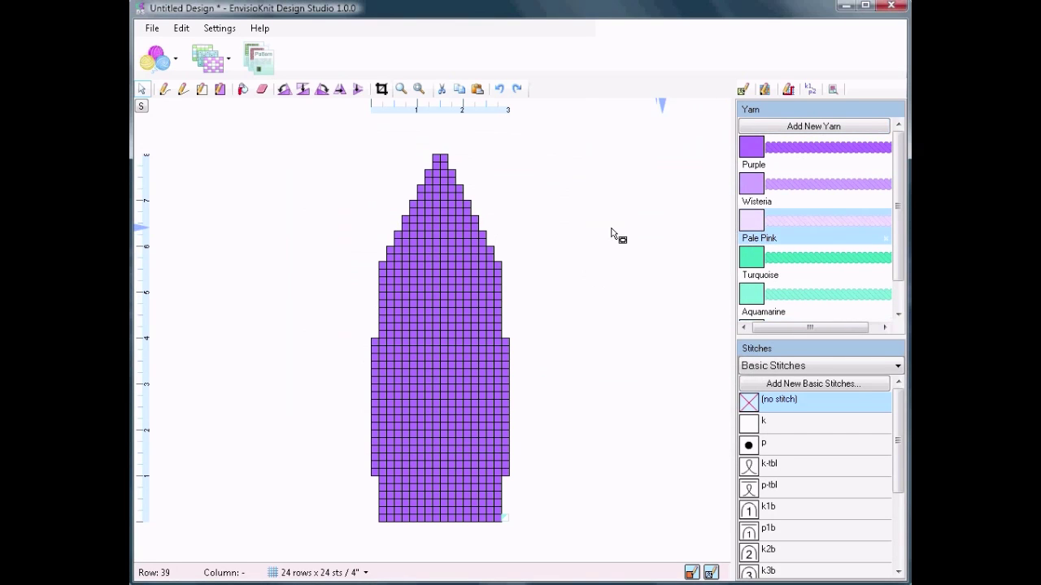
{"action": "left_click", "coordinate": [183, 88]}
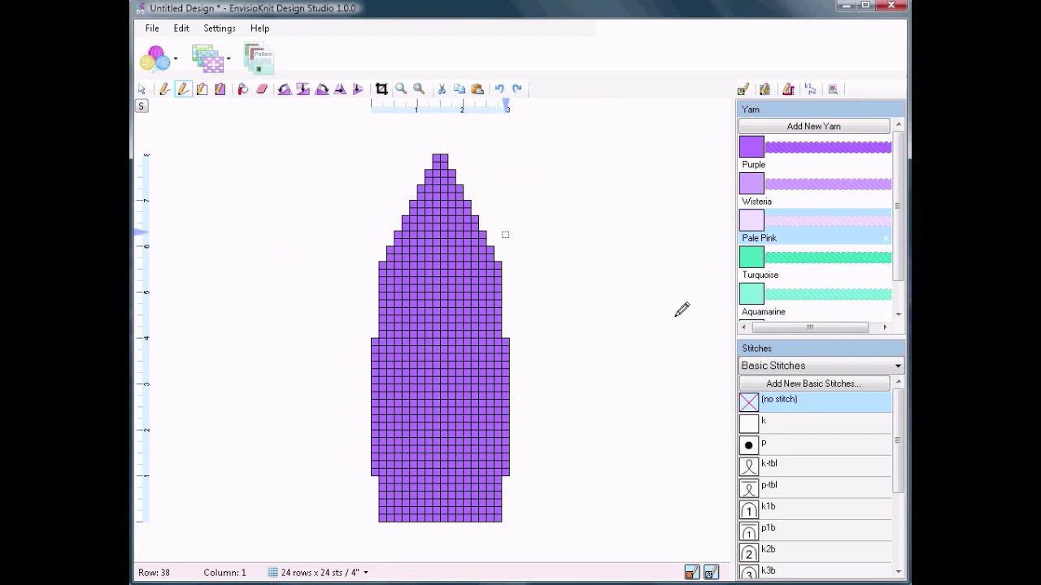
{"action": "left_click", "coordinate": [791, 427]}
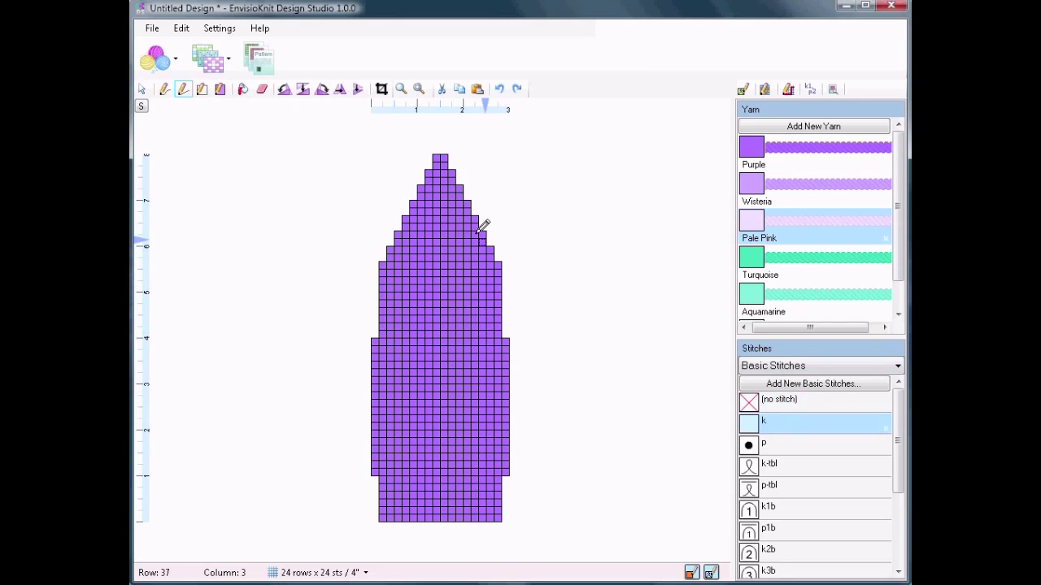
{"action": "left_click_drag", "start_coordinate": [437, 209], "coordinate": [521, 176]}
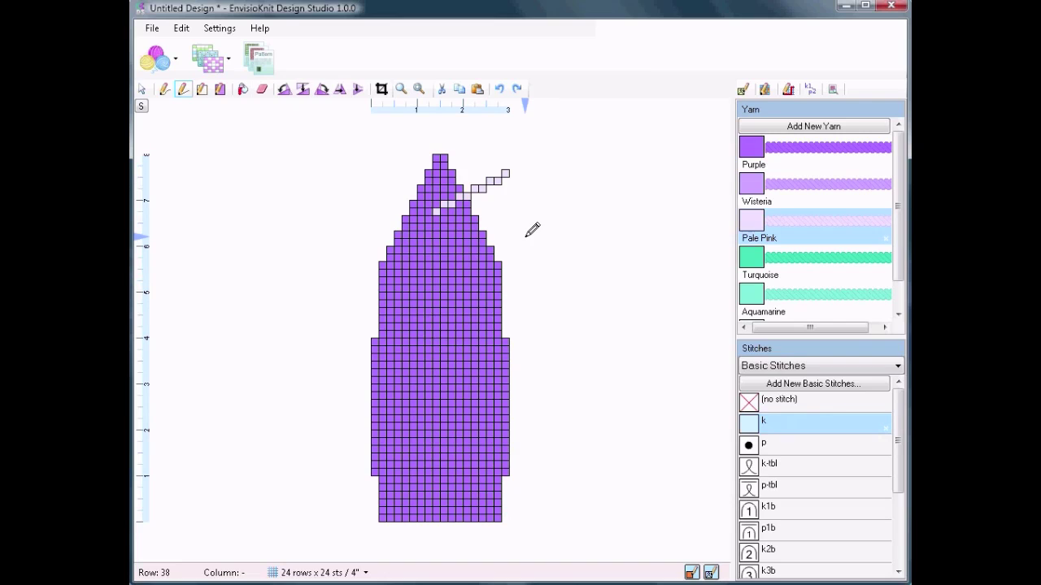
{"action": "left_click", "coordinate": [712, 573]}
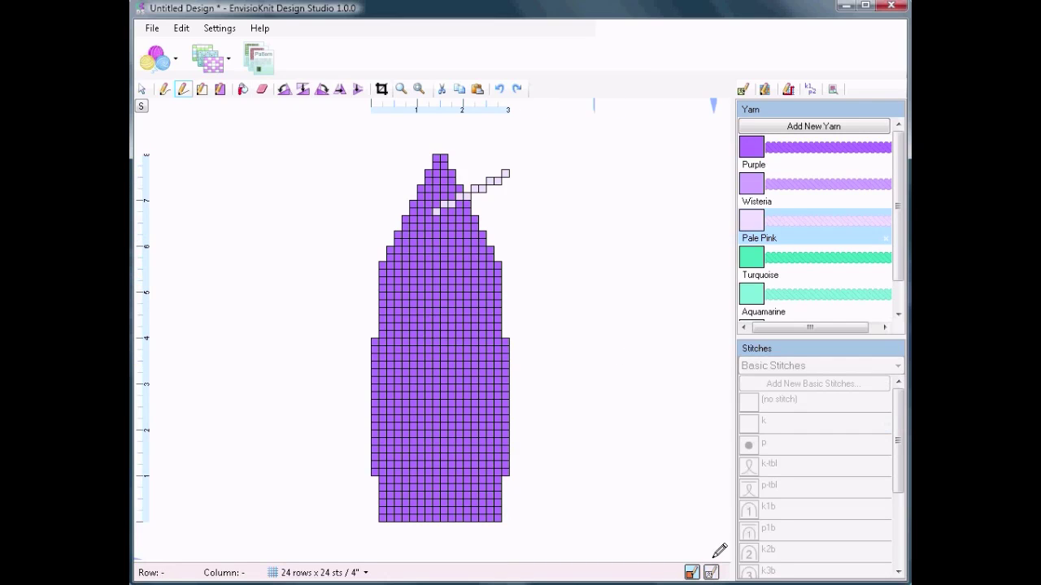
{"action": "mouse_move", "coordinate": [491, 243]}
{"action": "left_mouse_down"}
{"action": "mouse_move", "coordinate": [460, 235]}
{"action": "mouse_move", "coordinate": [491, 205]}
{"action": "mouse_move", "coordinate": [463, 236]}
{"action": "mouse_move", "coordinate": [553, 195]}
{"action": "mouse_move", "coordinate": [481, 253]}
{"action": "left_mouse_up"}
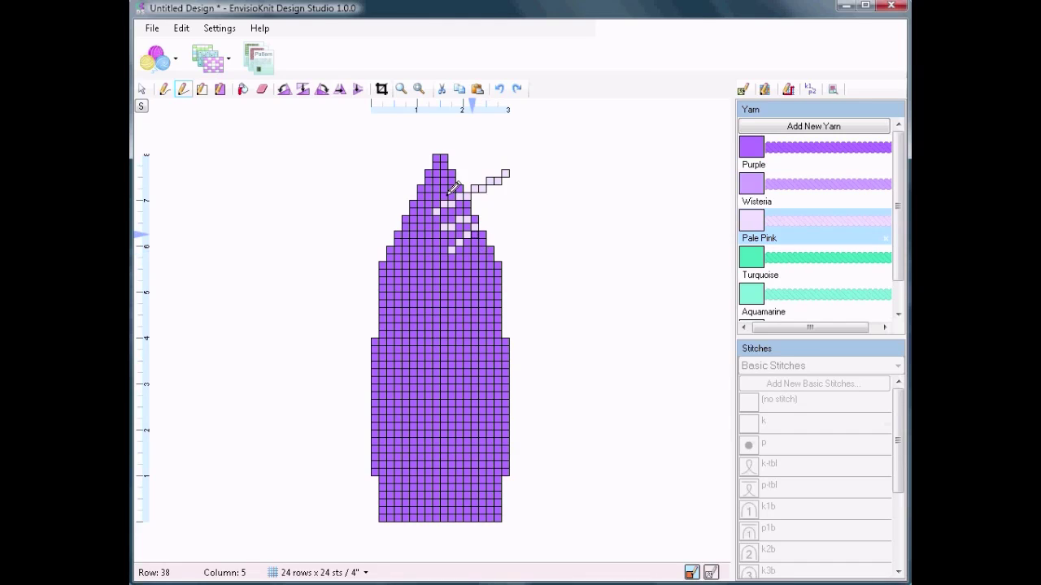
Undo all the Pale Pink trial strokes on the crown, trying redo once along the way
{"action": "left_click", "coordinate": [182, 28]}
{"action": "left_click", "coordinate": [204, 45]}
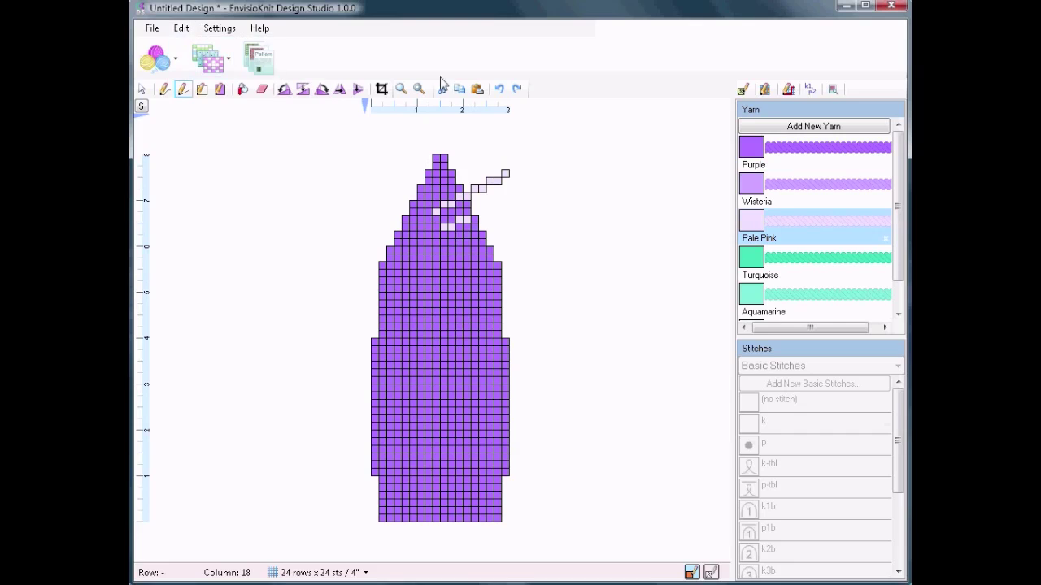
{"action": "left_click", "coordinate": [500, 89]}
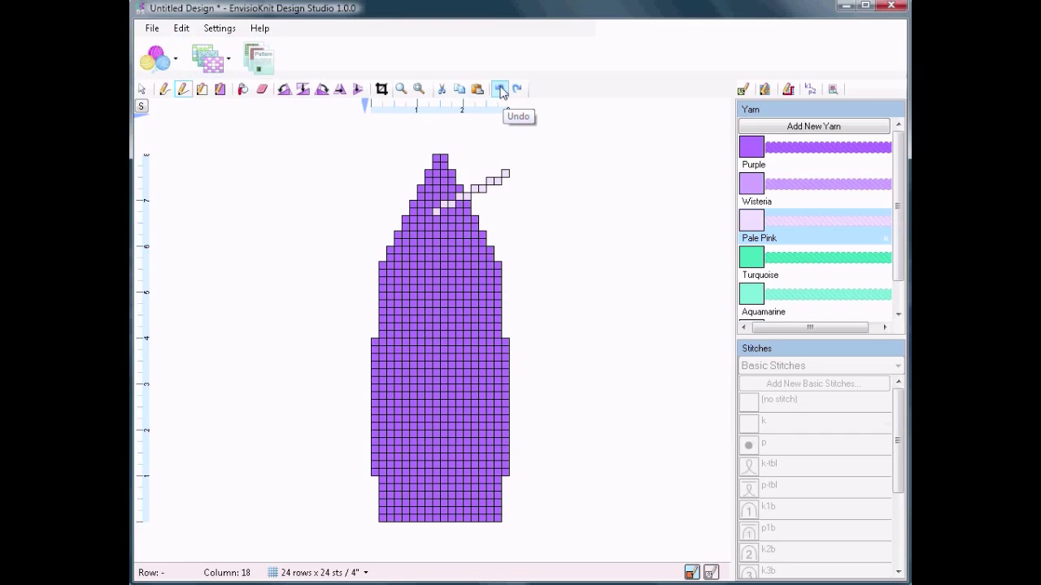
{"action": "left_click", "coordinate": [500, 89]}
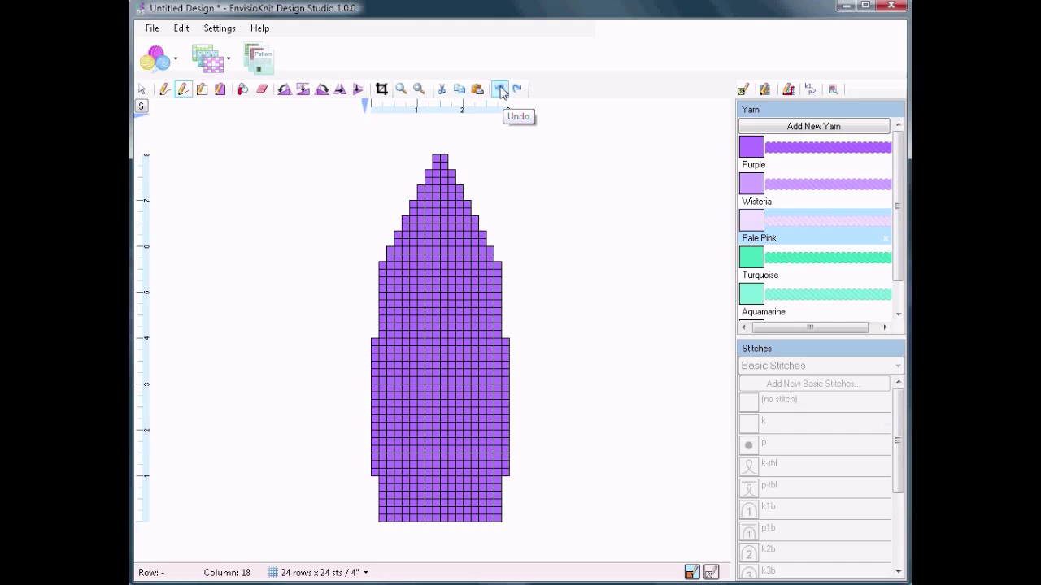
{"action": "key", "text": "ctrl+y"}
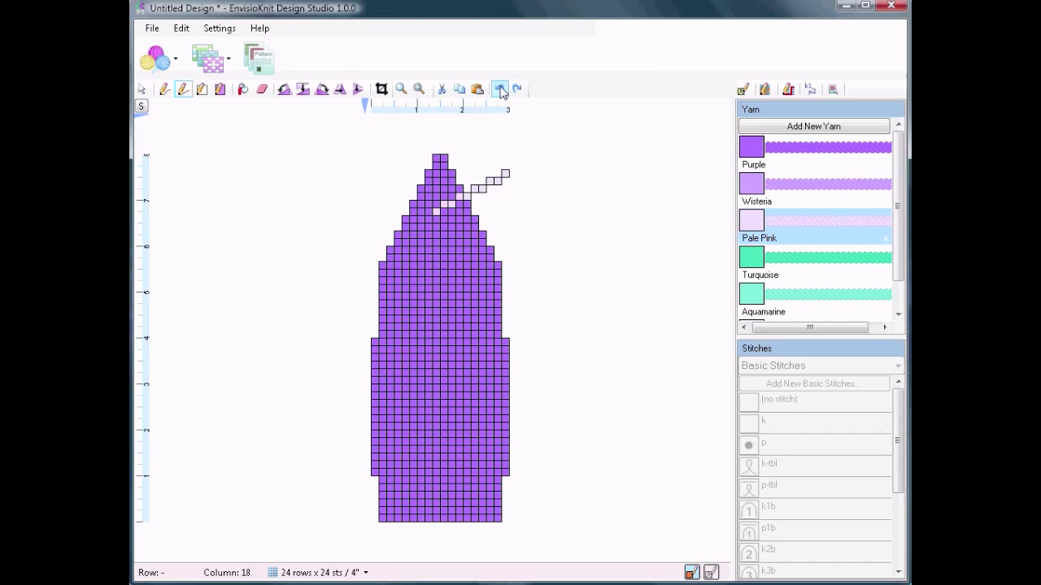
{"action": "left_click", "coordinate": [500, 90]}
Paint a Pale Pink colourwork motif above the 5 inch mark and extend vertical stripes from it up the crown
{"action": "mouse_move", "coordinate": [501, 288]}
{"action": "left_mouse_down"}
{"action": "mouse_move", "coordinate": [451, 231]}
{"action": "mouse_move", "coordinate": [388, 285]}
{"action": "mouse_move", "coordinate": [404, 282]}
{"action": "mouse_move", "coordinate": [393, 287]}
{"action": "mouse_move", "coordinate": [444, 240]}
{"action": "mouse_move", "coordinate": [498, 278]}
{"action": "mouse_move", "coordinate": [450, 273]}
{"action": "mouse_move", "coordinate": [452, 289]}
{"action": "left_mouse_up"}
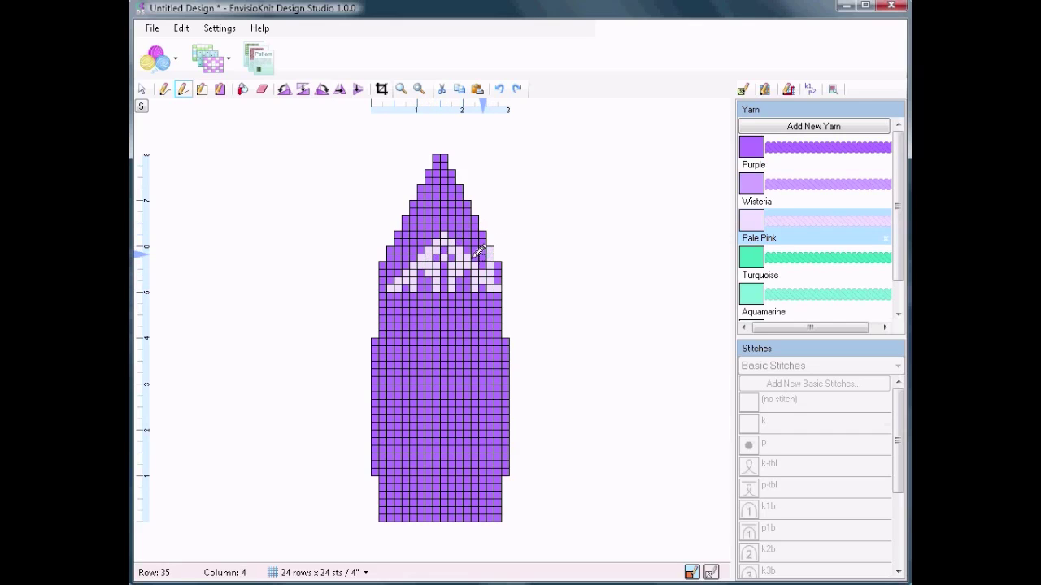
{"action": "left_click_drag", "start_coordinate": [471, 228], "coordinate": [470, 195]}
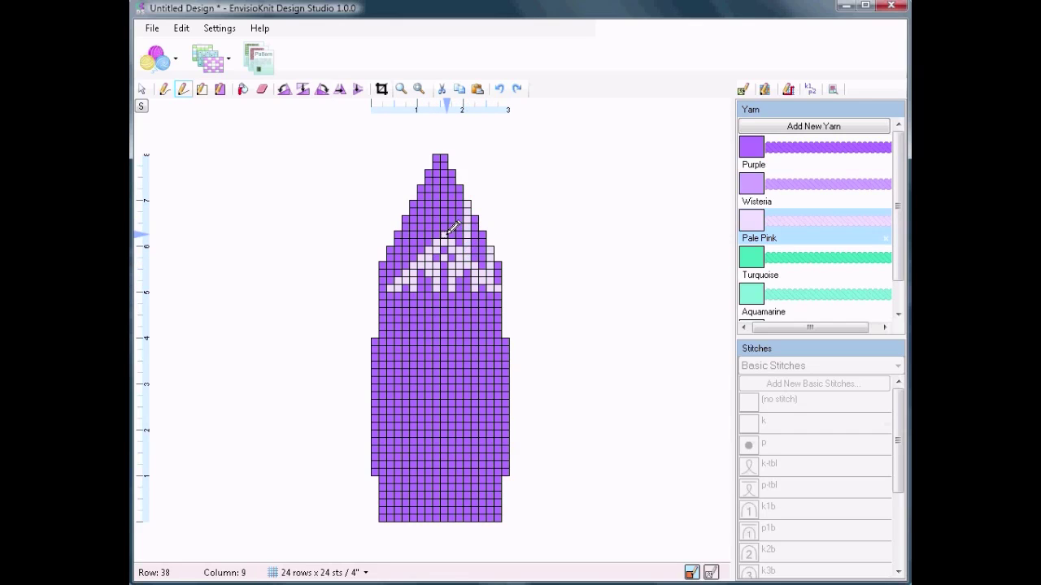
{"action": "left_click_drag", "start_coordinate": [456, 123], "coordinate": [451, 124]}
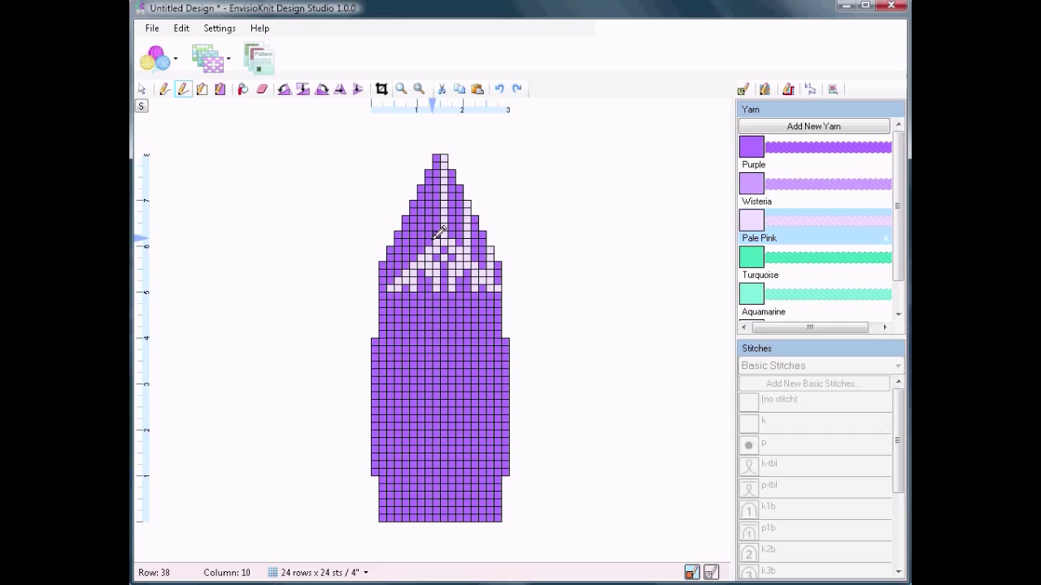
{"action": "left_click_drag", "start_coordinate": [421, 254], "coordinate": [426, 164]}
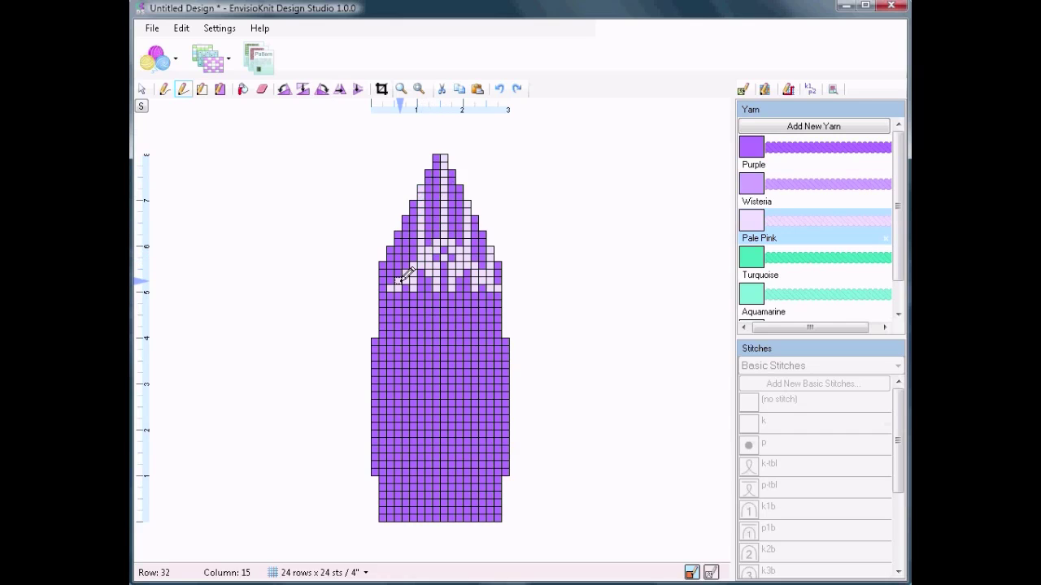
{"action": "left_click_drag", "start_coordinate": [404, 269], "coordinate": [402, 210]}
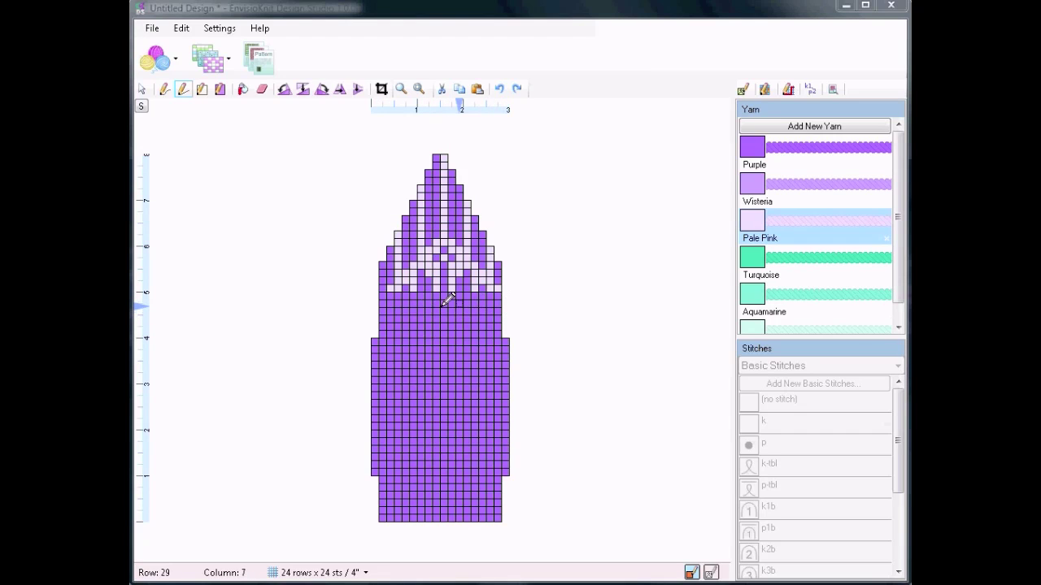
Start a new chart with a size of 5 rows by 5 columns
{"action": "left_click", "coordinate": [232, 72]}
{"action": "left_click", "coordinate": [255, 165]}
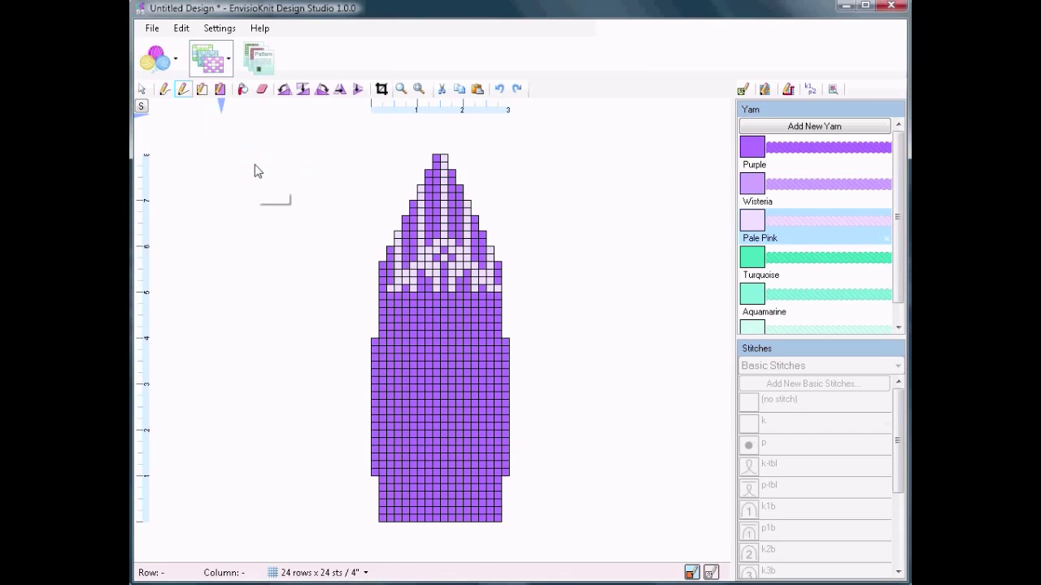
{"action": "left_click_drag", "start_coordinate": [391, 238], "coordinate": [371, 248]}
{"action": "double_click", "coordinate": [495, 237]}
{"action": "type", "text": "5"}
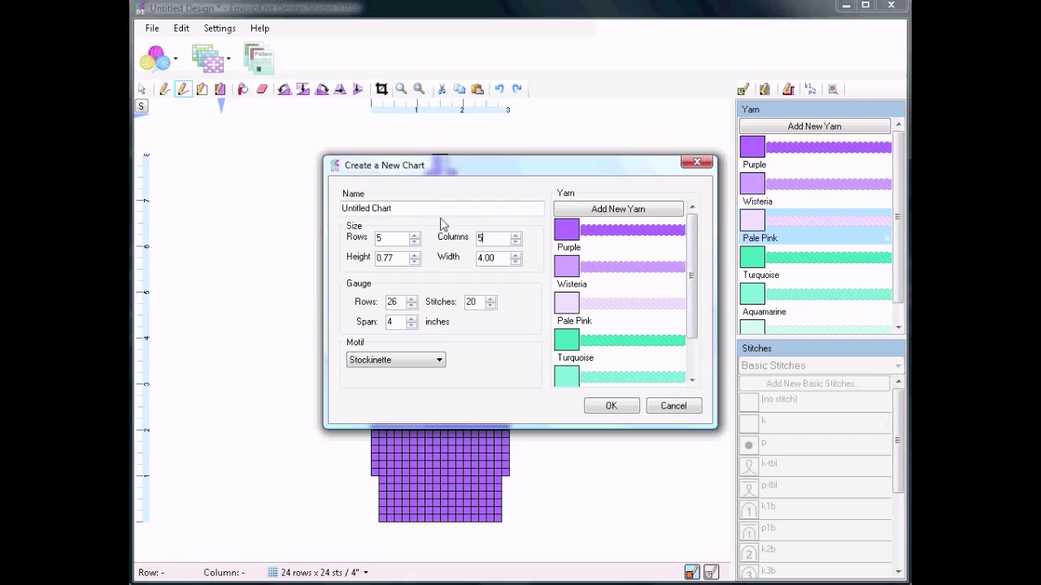
Replace the new chart's default name with Peerie Pattern
{"action": "double_click", "coordinate": [429, 210]}
{"action": "key", "text": "BackSpace"}
{"action": "key", "text": "BackSpace"}
{"action": "key", "text": "BackSpace"}
{"action": "key", "text": "BackSpace"}
{"action": "key", "text": "BackSpace"}
{"action": "key", "text": "BackSpace"}
{"action": "key", "text": "BackSpace"}
{"action": "key", "text": "BackSpace"}
{"action": "key", "text": "BackSpace"}
{"action": "key", "text": "BackSpace"}
{"action": "key", "text": "BackSpace"}
{"action": "key", "text": "BackSpace"}
{"action": "key", "text": "BackSpace"}
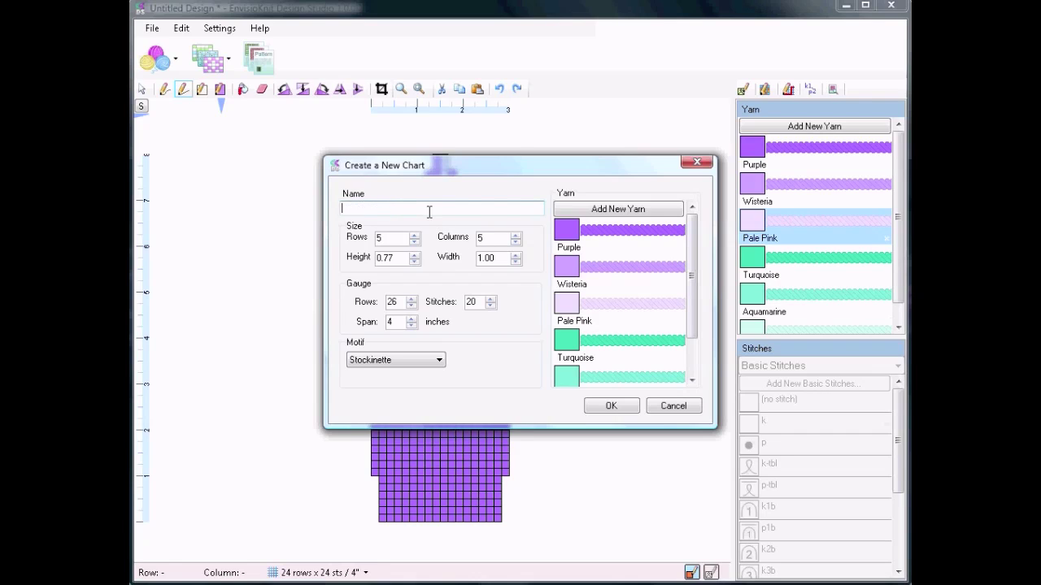
Set the chart's gauge to 24 rows and 24 stitches, choose Purple as its yarn, and create it
{"action": "double_click", "coordinate": [389, 302]}
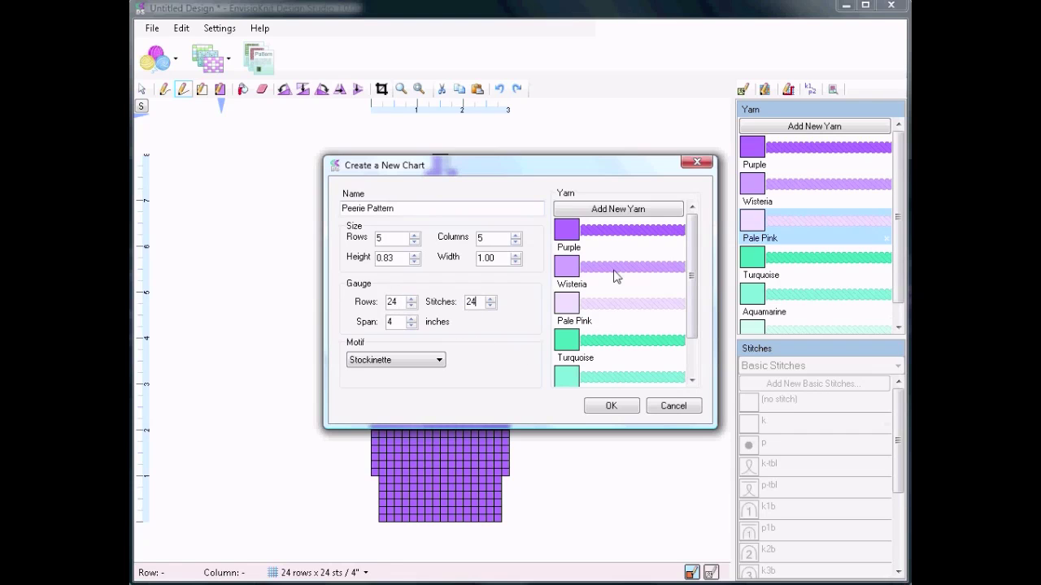
{"action": "left_click", "coordinate": [623, 238]}
{"action": "left_click", "coordinate": [610, 406]}
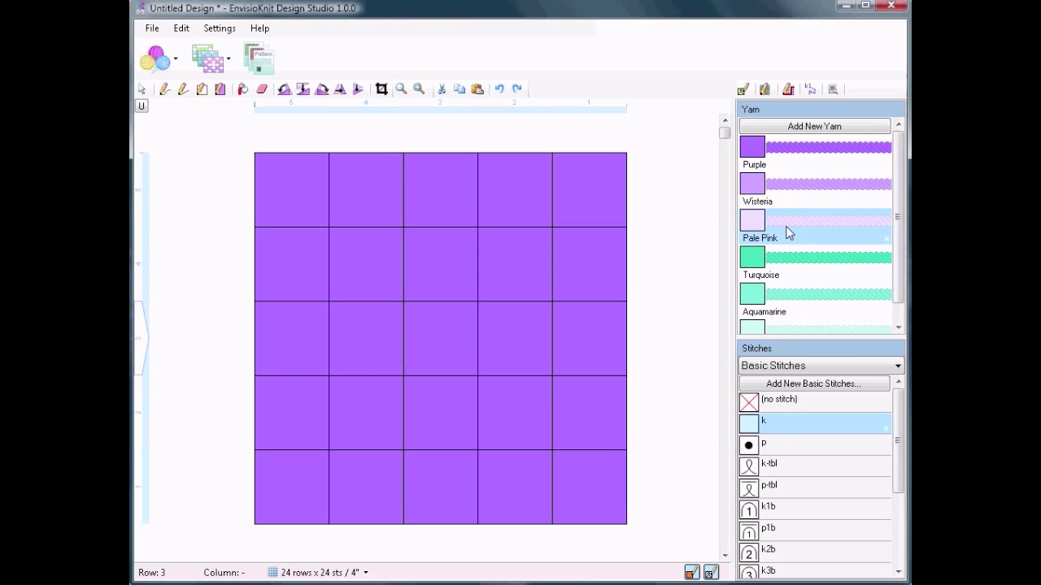
Pencil row 3 of the Peerie Pattern chart in Pale Pink and colour its centre stitch Turquoise
{"action": "left_click", "coordinate": [183, 89]}
{"action": "left_click_drag", "start_coordinate": [318, 337], "coordinate": [594, 329]}
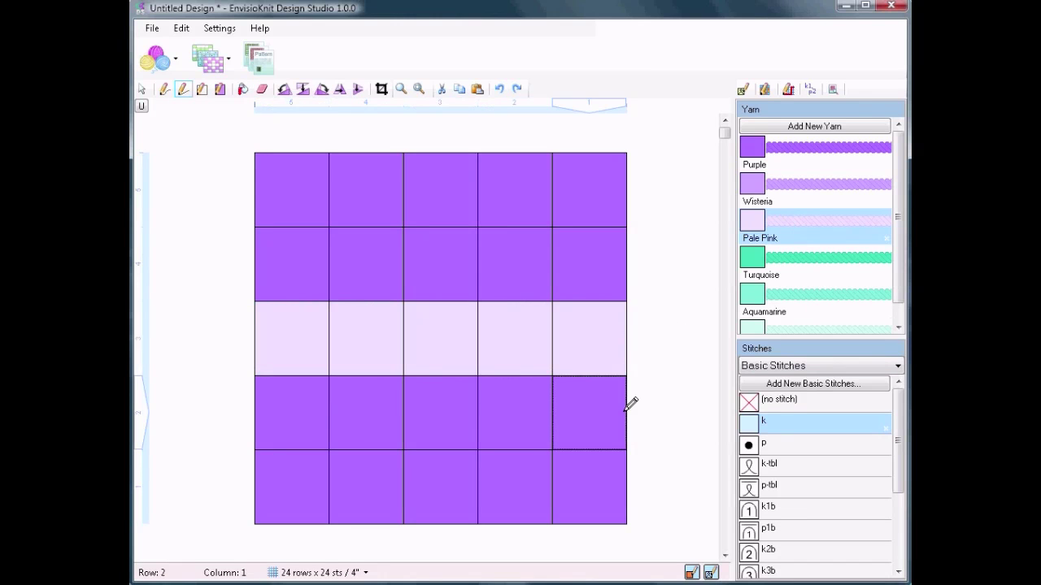
{"action": "left_click", "coordinate": [788, 280]}
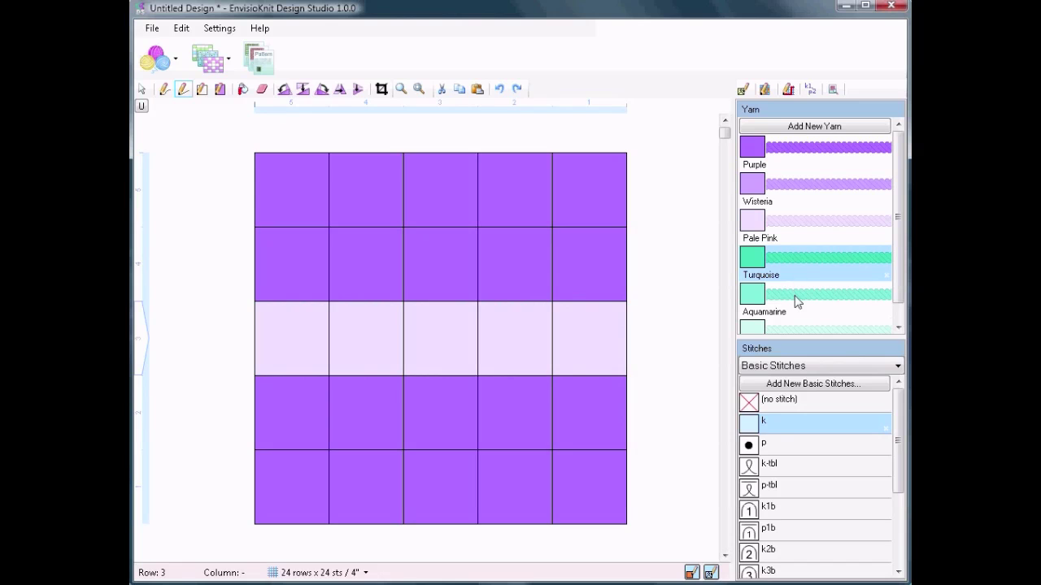
{"action": "left_click", "coordinate": [450, 314]}
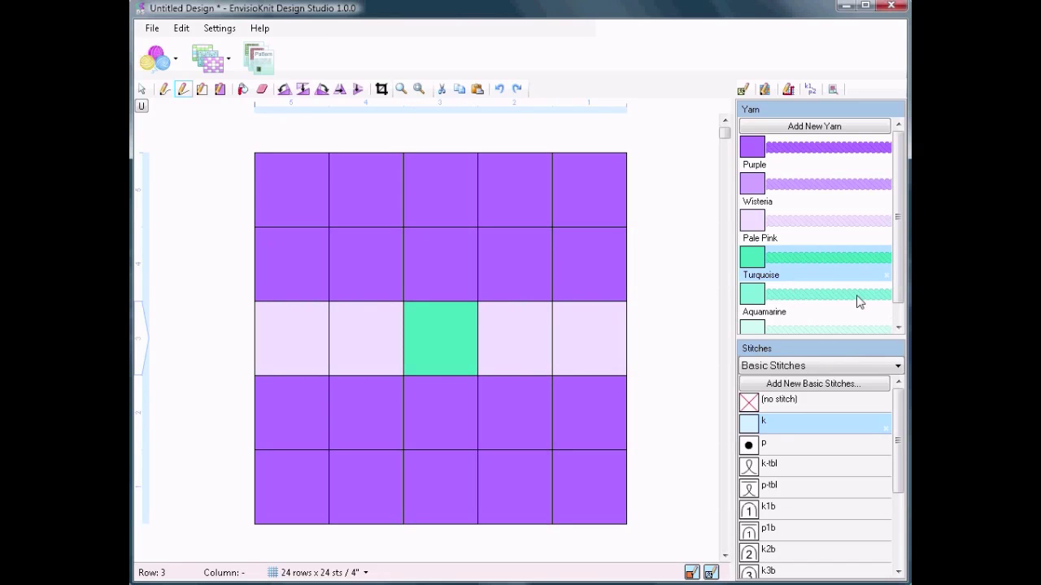
Colour the four stitches diagonally adjacent to the centre stitch Aquamarine
{"action": "left_click", "coordinate": [857, 301]}
{"action": "left_click", "coordinate": [534, 244]}
{"action": "left_click", "coordinate": [523, 383]}
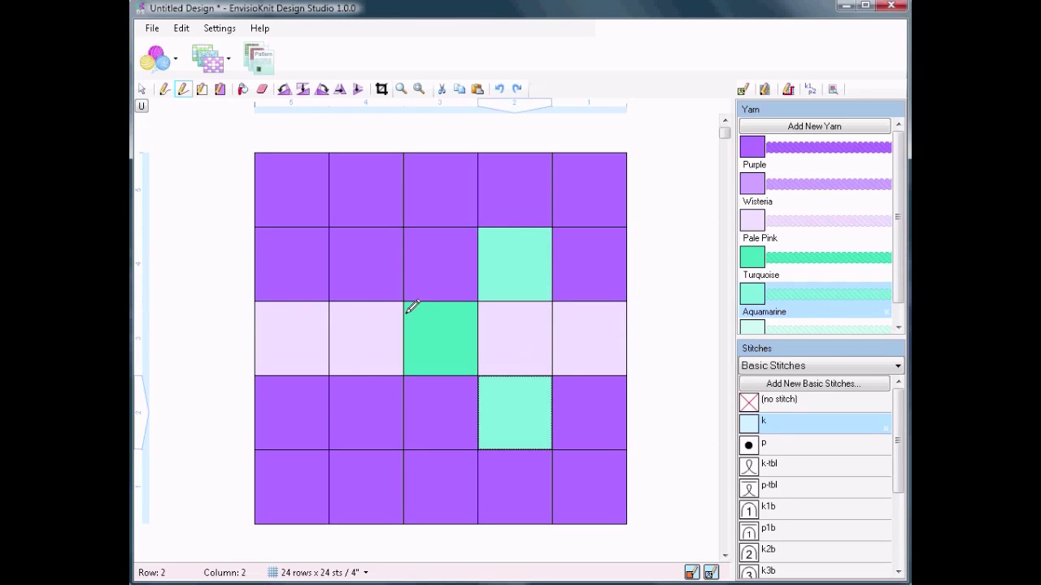
{"action": "left_click", "coordinate": [387, 271]}
{"action": "left_click", "coordinate": [388, 380]}
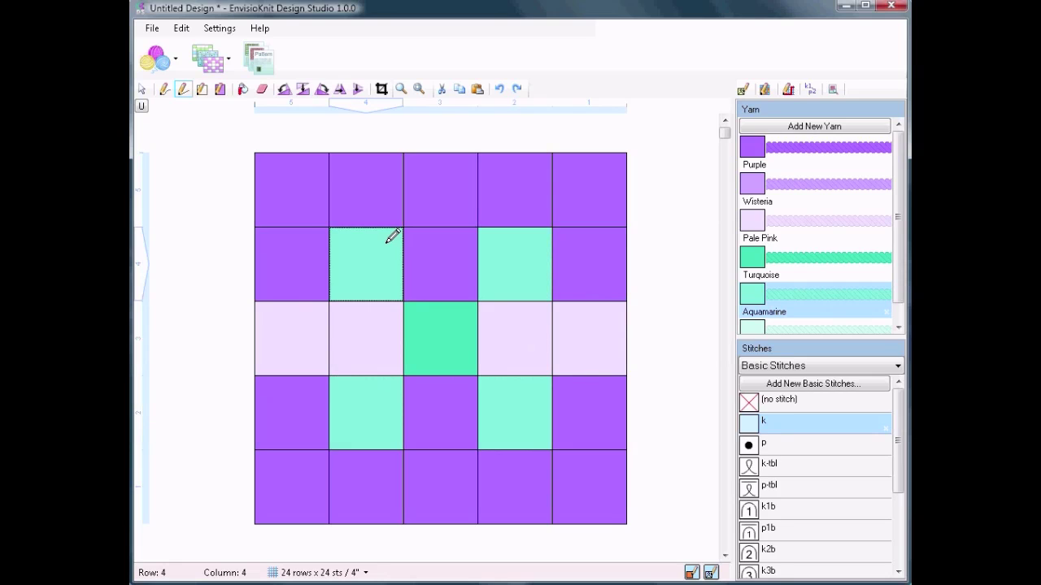
Return to the hat chart and switch its rulers to row and stitch counts
{"action": "left_click", "coordinate": [223, 63]}
{"action": "left_click", "coordinate": [251, 131]}
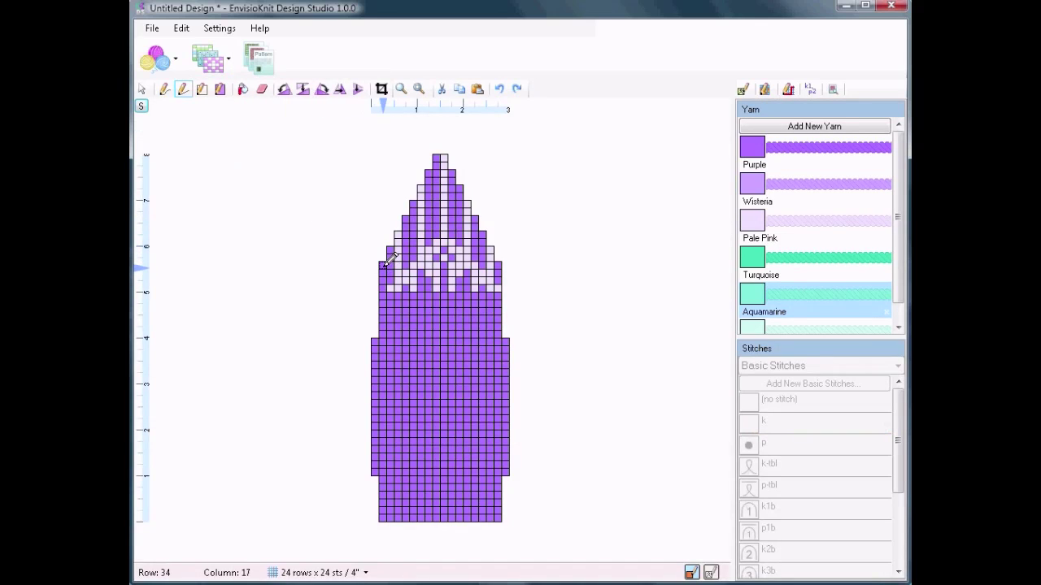
{"action": "left_click", "coordinate": [140, 109]}
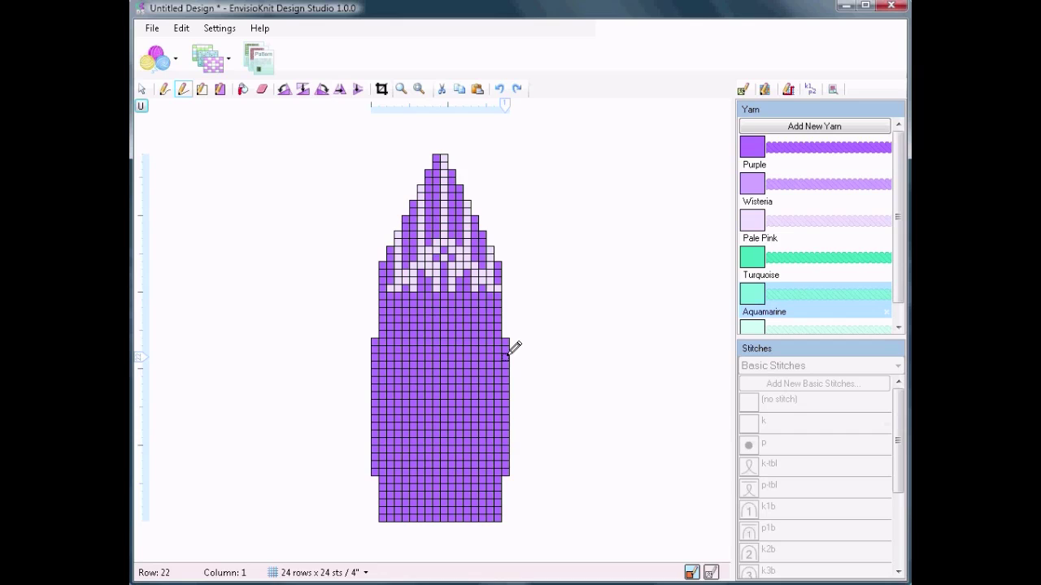
Create a chart named Border Pattern with 11 rows, 13 columns, a gauge of 24 rows and 24 stitches, and Pale Pink yarn
{"action": "left_click", "coordinate": [213, 59]}
{"action": "left_click", "coordinate": [301, 254]}
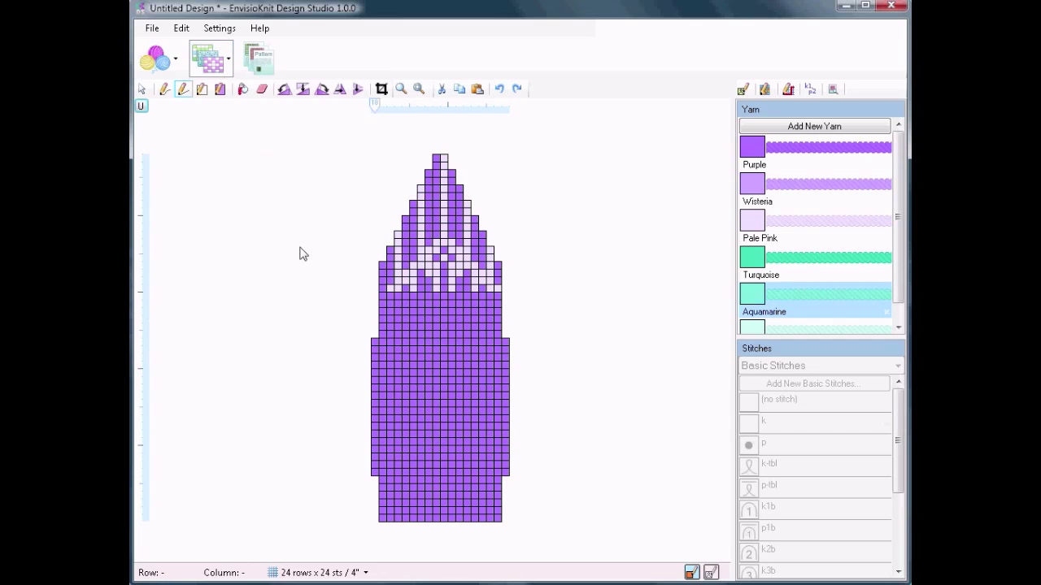
{"action": "left_click_drag", "start_coordinate": [397, 210], "coordinate": [342, 208]}
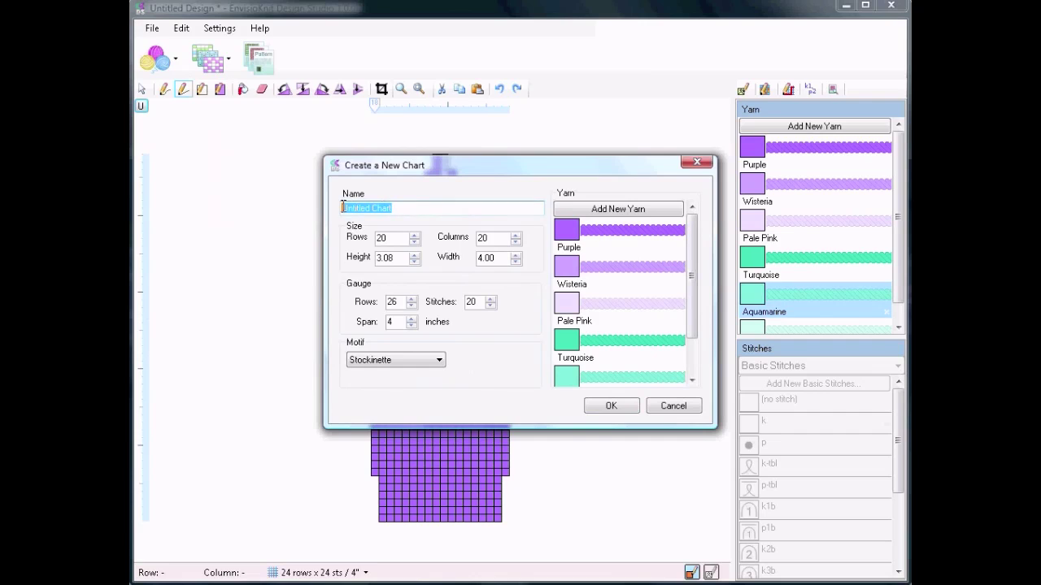
{"action": "type", "text": "Border Pattern"}
{"action": "left_click_drag", "start_coordinate": [390, 234], "coordinate": [370, 237]}
{"action": "type", "text": "11"}
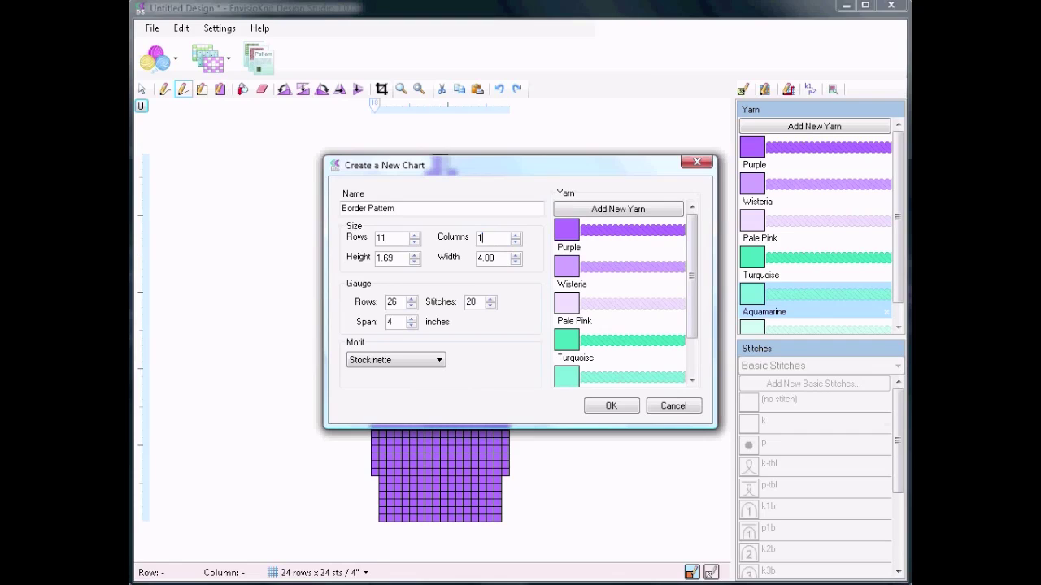
{"action": "type", "text": "24"}
{"action": "left_click", "coordinate": [613, 314]}
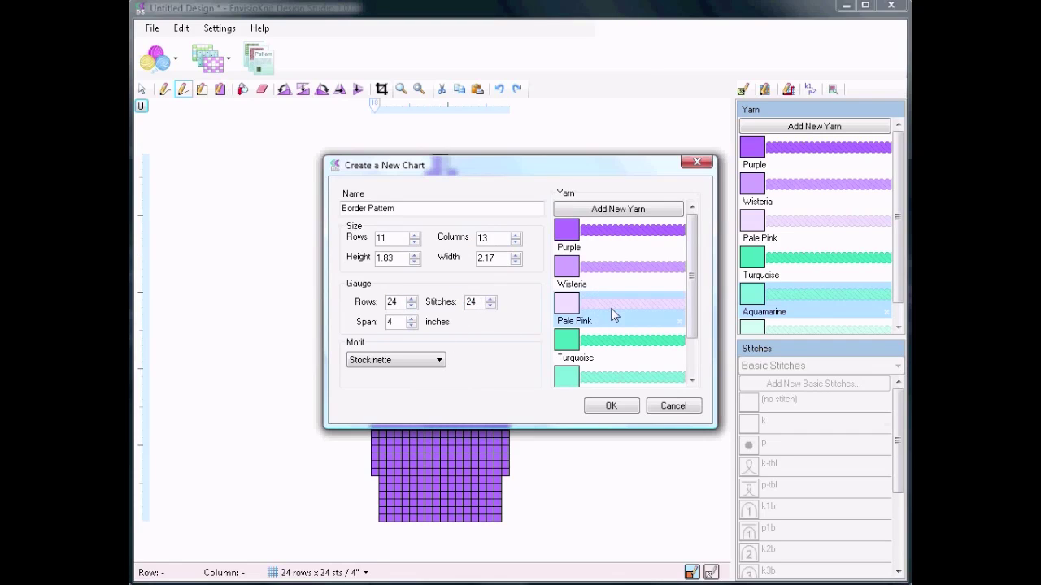
{"action": "left_click", "coordinate": [610, 406]}
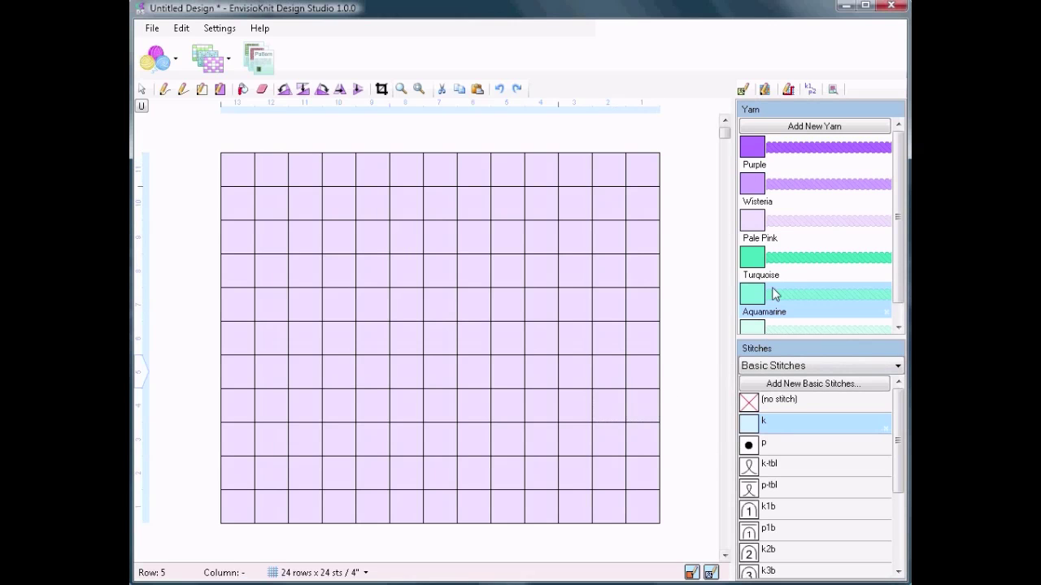
Fill rows 4 to 8 of the Border Pattern chart with Wisteria and row 6 with Purple
{"action": "left_click", "coordinate": [783, 156]}
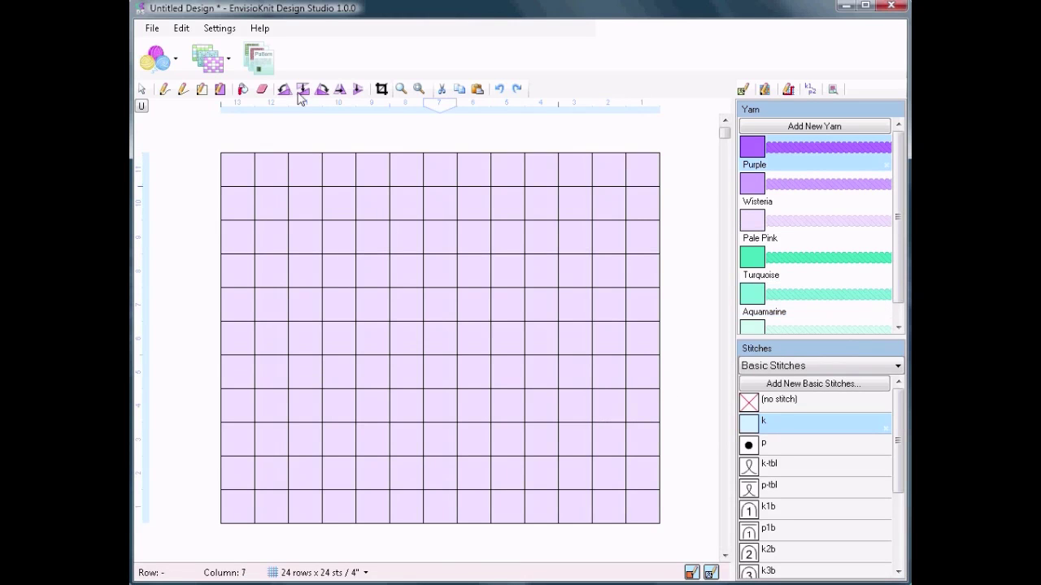
{"action": "left_click", "coordinate": [221, 89]}
{"action": "left_click", "coordinate": [807, 188]}
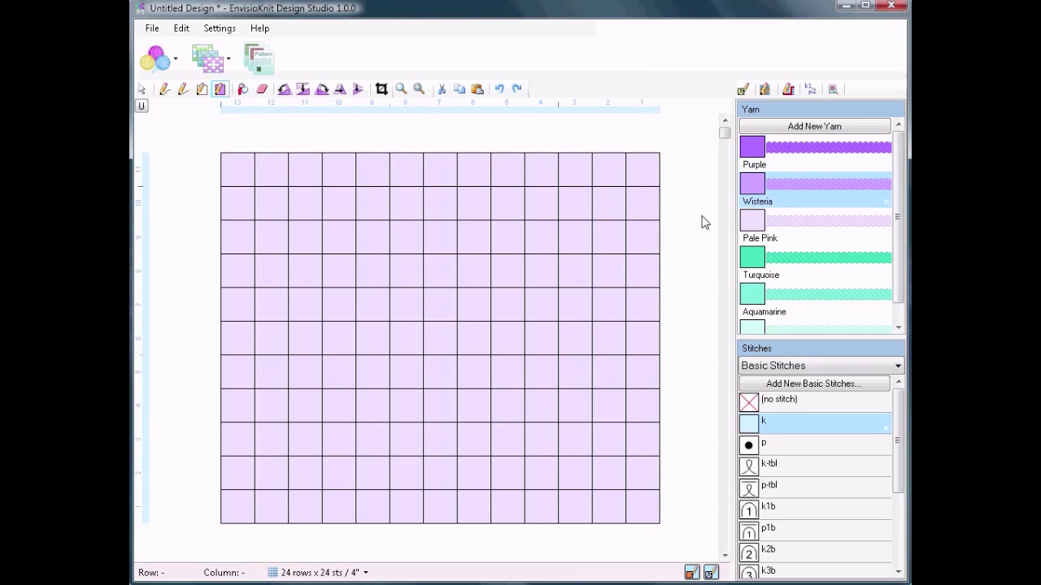
{"action": "left_click_drag", "start_coordinate": [647, 269], "coordinate": [237, 407]}
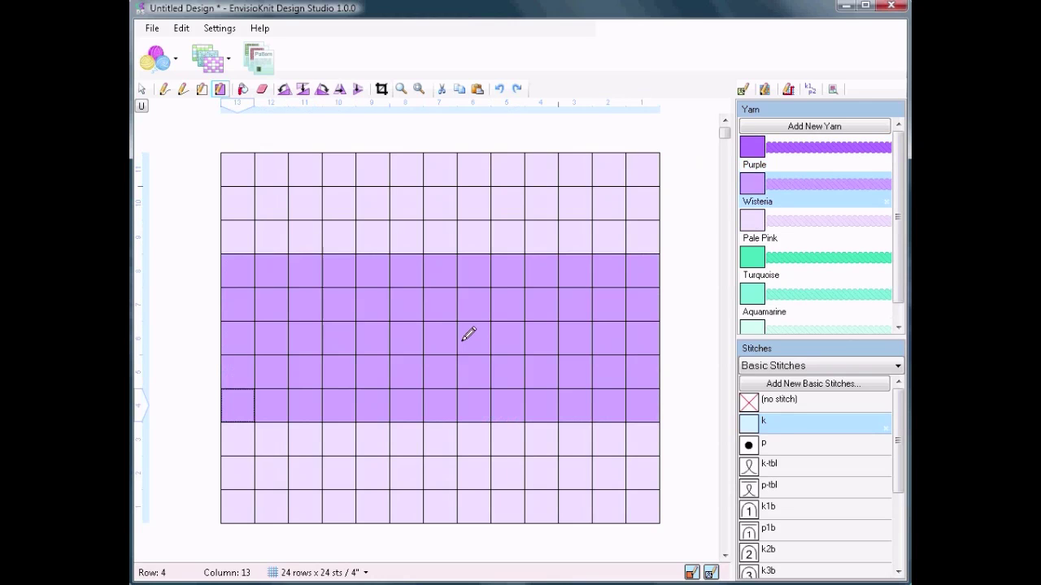
{"action": "left_click", "coordinate": [804, 160]}
{"action": "left_click_drag", "start_coordinate": [642, 338], "coordinate": [236, 338]}
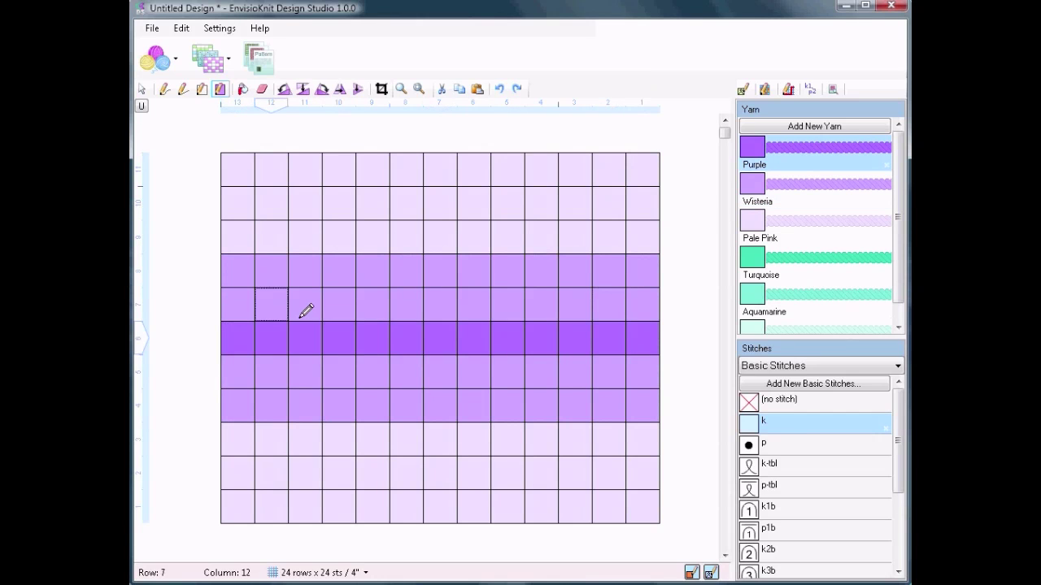
Draw one quarter of the border motif in Turquoise, with stitches across rows 2 to 6 and columns 7 to 11
{"action": "left_click", "coordinate": [810, 261]}
{"action": "left_click", "coordinate": [182, 89]}
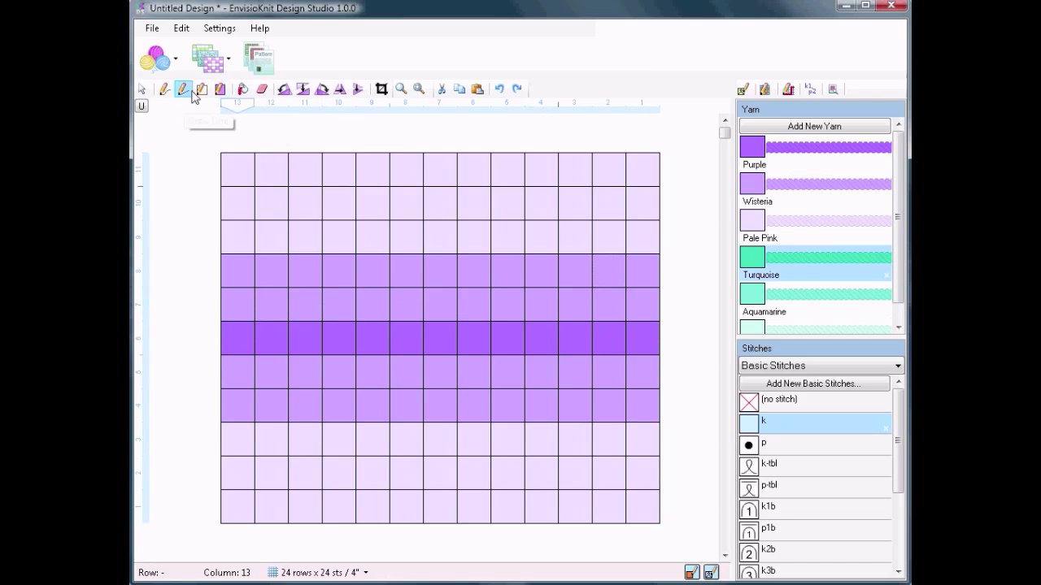
{"action": "left_click_drag", "start_coordinate": [443, 335], "coordinate": [309, 465]}
{"action": "mouse_move", "coordinate": [407, 405]}
{"action": "left_mouse_down"}
{"action": "mouse_move", "coordinate": [381, 421]}
{"action": "mouse_move", "coordinate": [374, 409]}
{"action": "left_mouse_up"}
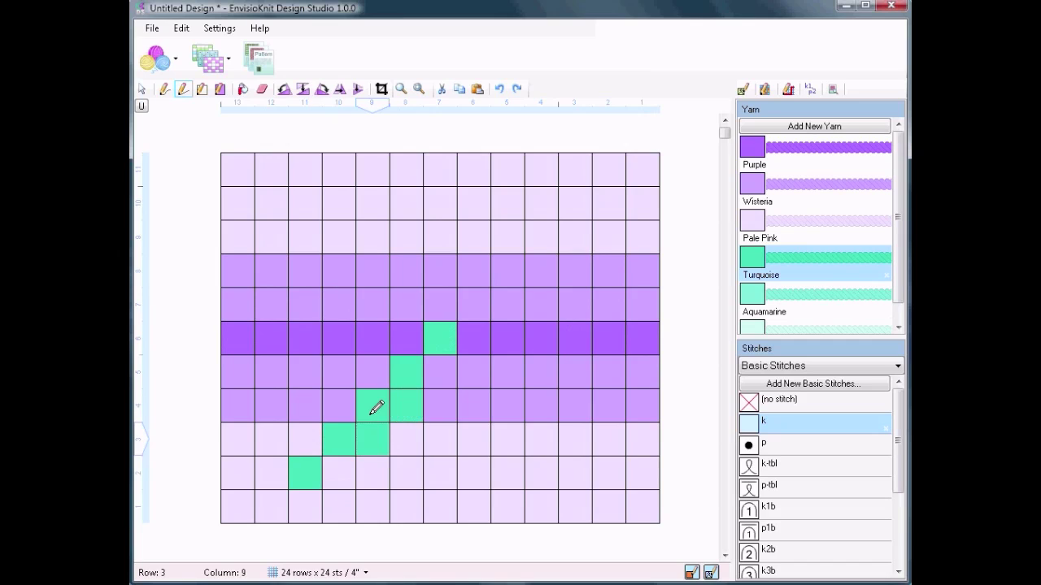
{"action": "left_click_drag", "start_coordinate": [374, 369], "coordinate": [340, 399]}
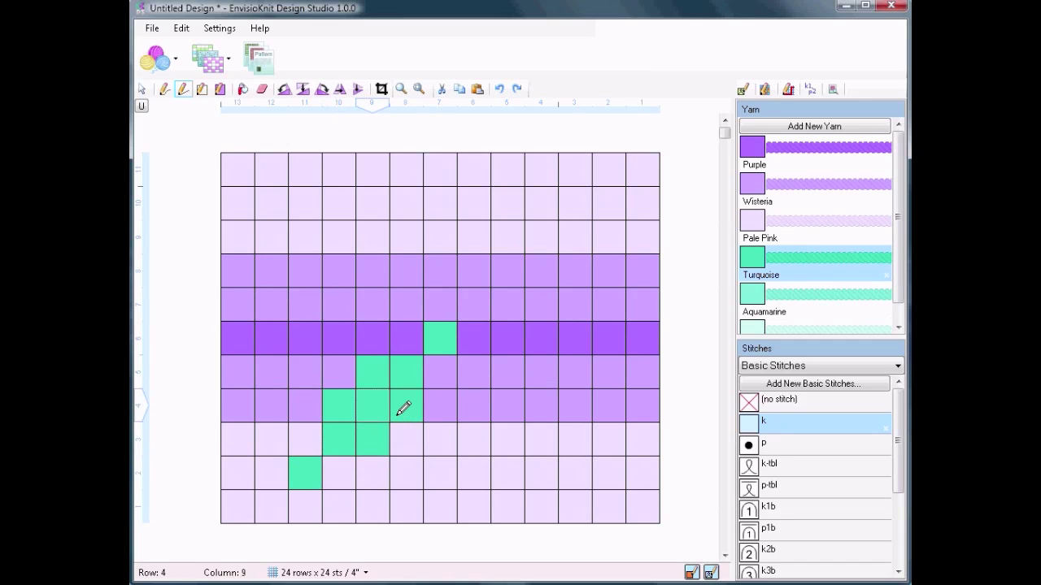
{"action": "left_click", "coordinate": [430, 457]}
{"action": "left_click", "coordinate": [309, 366]}
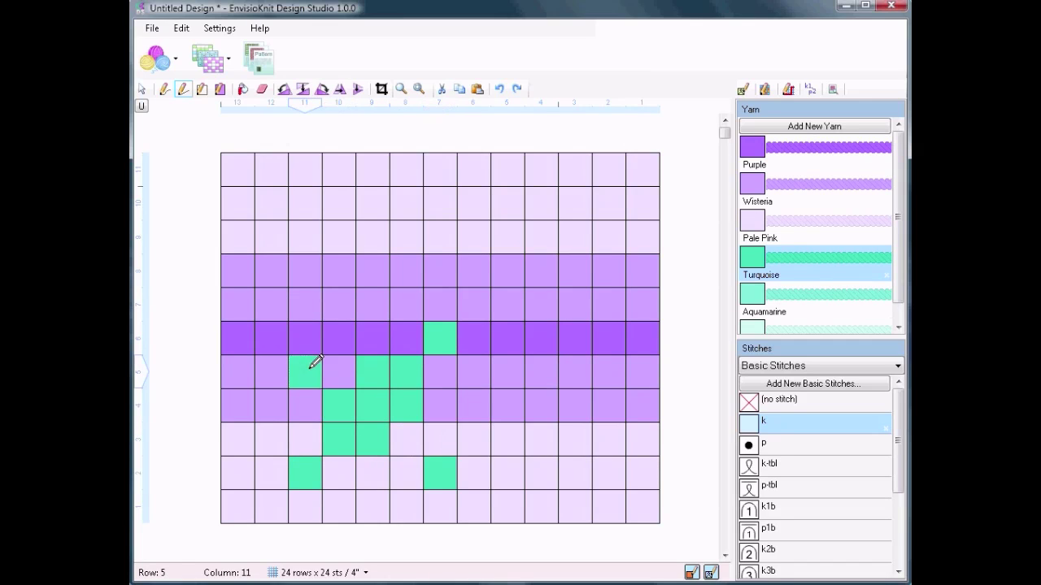
Recolour the motif stitches in rows 4 and 5 with Aquamarine
{"action": "left_click", "coordinate": [759, 296]}
{"action": "left_click_drag", "start_coordinate": [413, 395], "coordinate": [337, 402]}
{"action": "left_click_drag", "start_coordinate": [414, 369], "coordinate": [316, 362]}
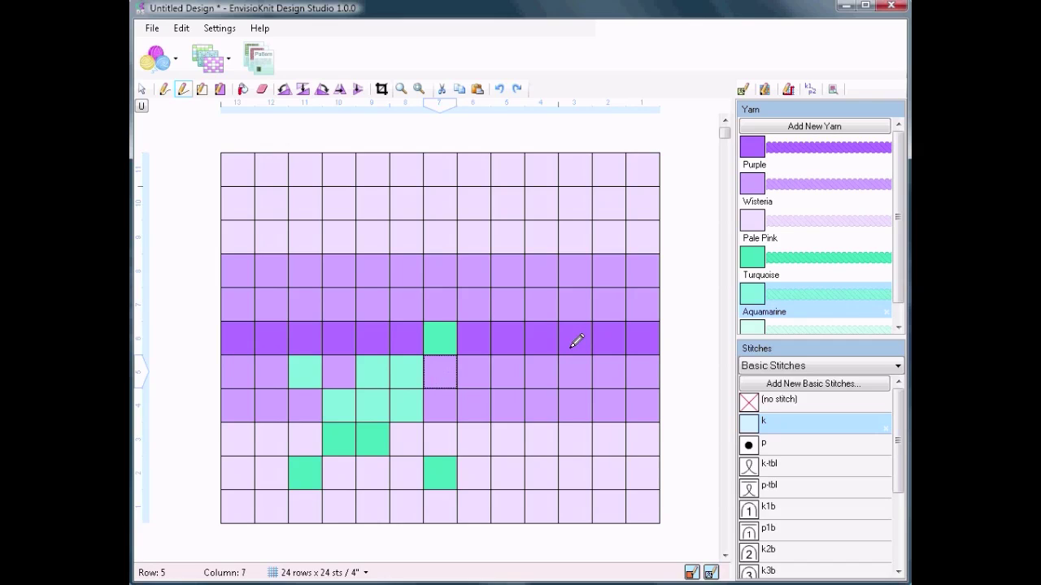
Recolour the motif stitches in rows 5 and 6 with Pale Sky Blue and add one at row 6, column 12
{"action": "left_click", "coordinate": [786, 326]}
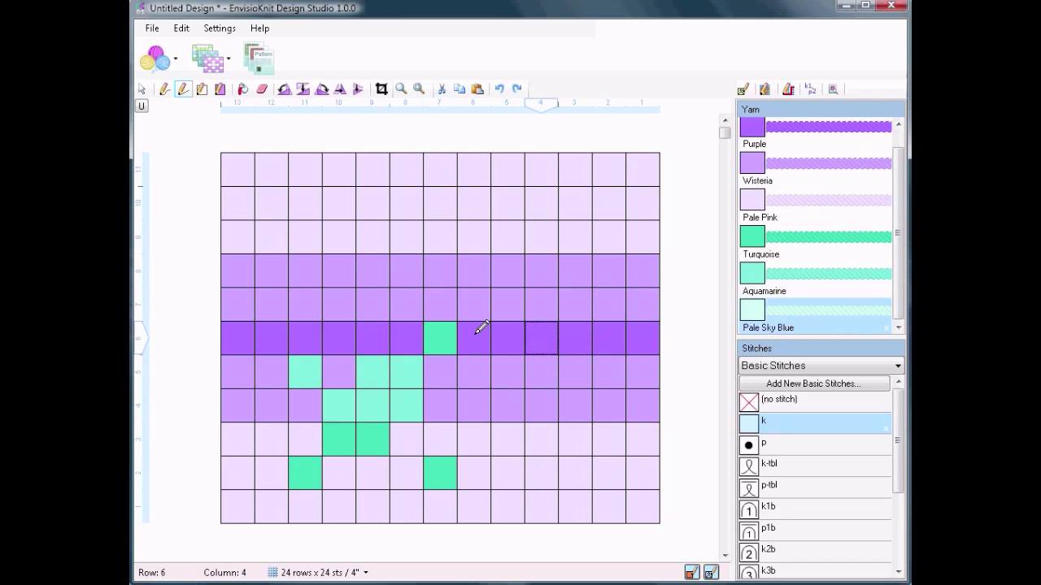
{"action": "left_click", "coordinate": [443, 333]}
{"action": "mouse_move", "coordinate": [379, 376]}
{"action": "left_mouse_down"}
{"action": "mouse_move", "coordinate": [405, 375]}
{"action": "mouse_move", "coordinate": [305, 374]}
{"action": "left_mouse_up"}
{"action": "left_click", "coordinate": [276, 336]}
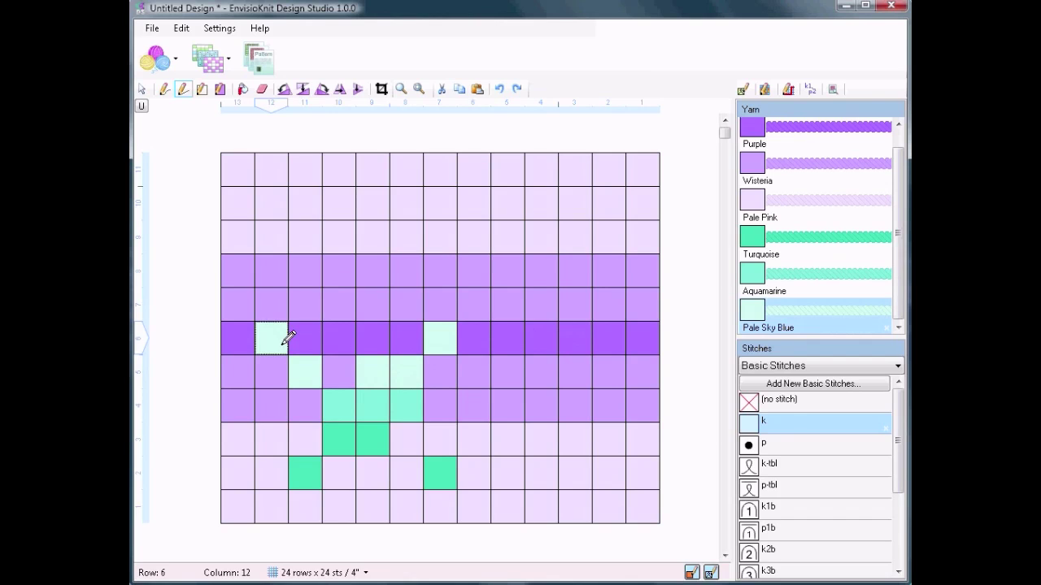
Add Aquamarine stitches at row 4, columns 12 and 13, and a Turquoise stitch at row 3, column 13
{"action": "left_click", "coordinate": [778, 258]}
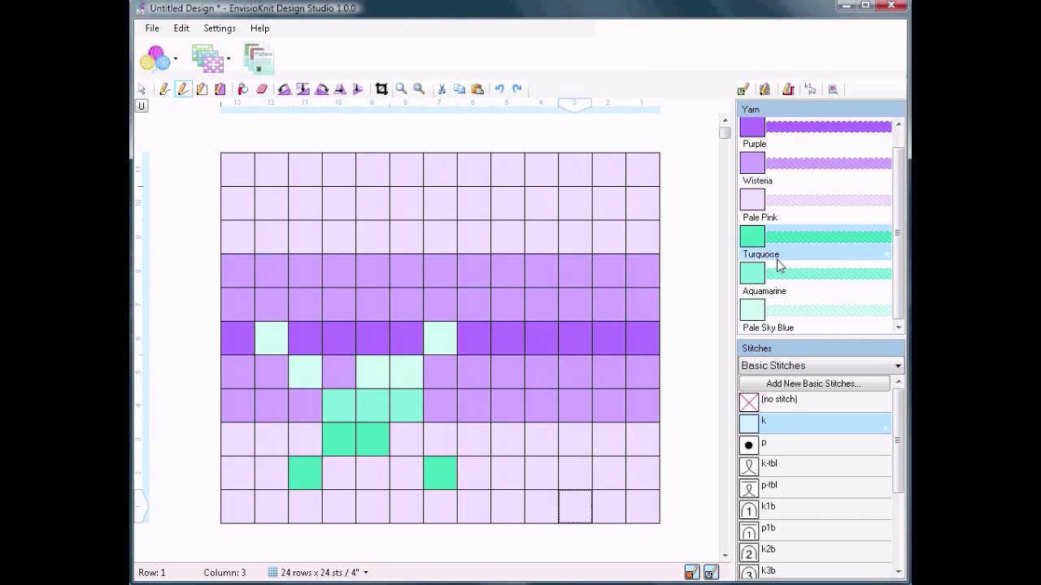
{"action": "left_click_drag", "start_coordinate": [280, 410], "coordinate": [263, 391]}
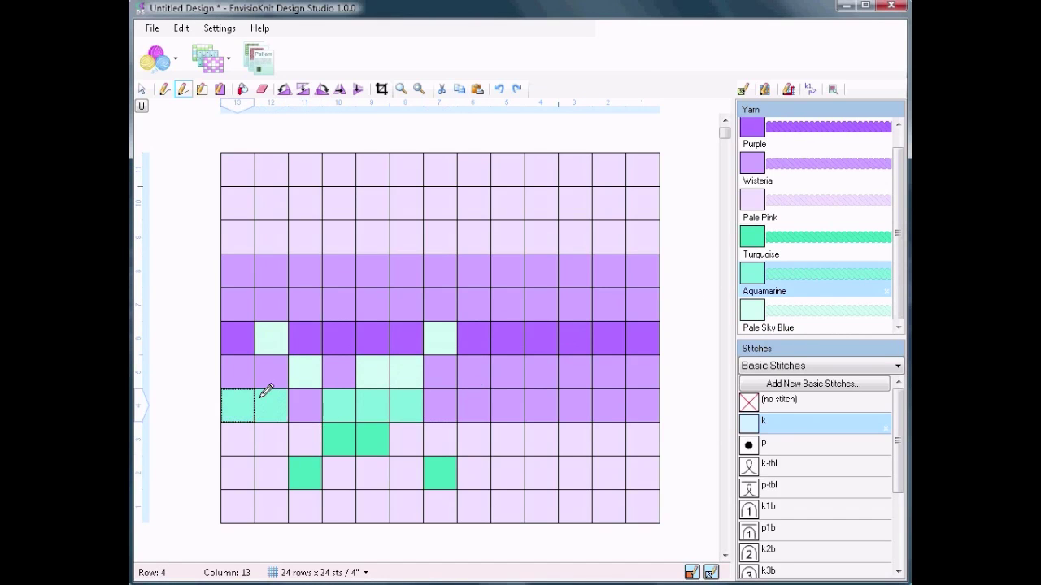
{"action": "left_click", "coordinate": [770, 247]}
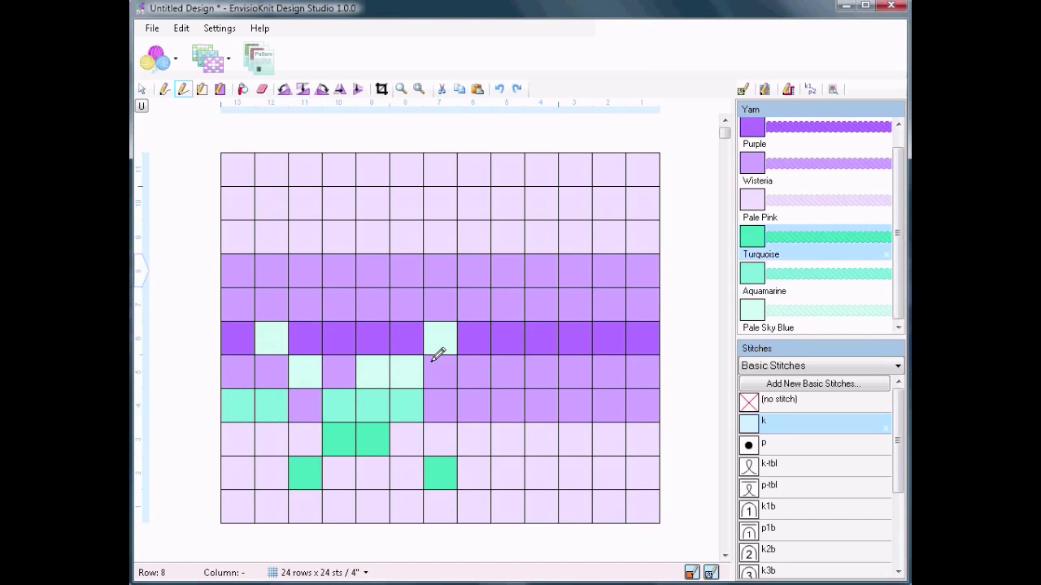
{"action": "left_click", "coordinate": [246, 440]}
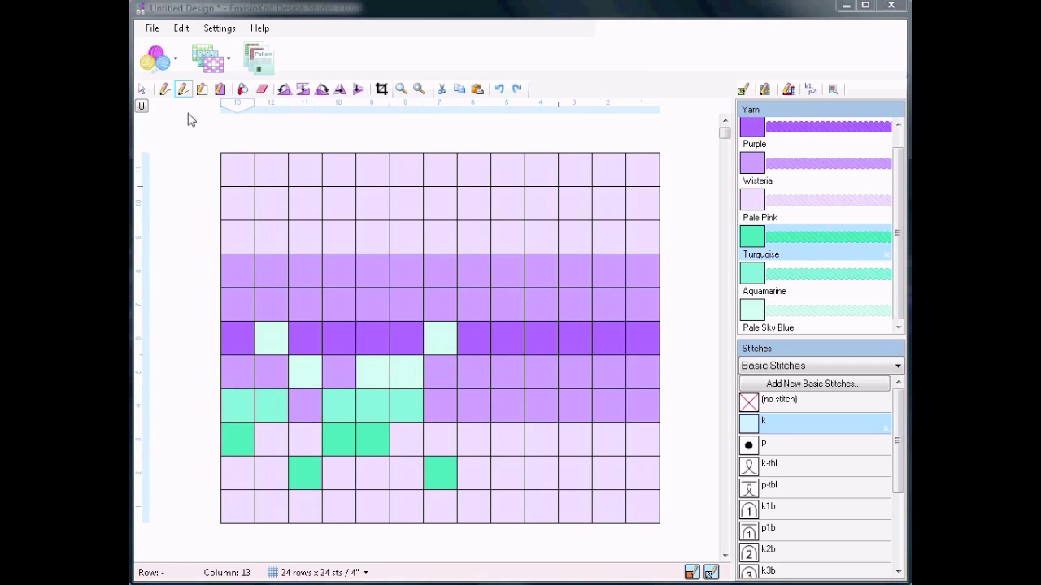
Copy the motif quarter in rows 2 to 6, columns 7 to 13, flipped vertically into rows 6 to 10
{"action": "left_click", "coordinate": [143, 90]}
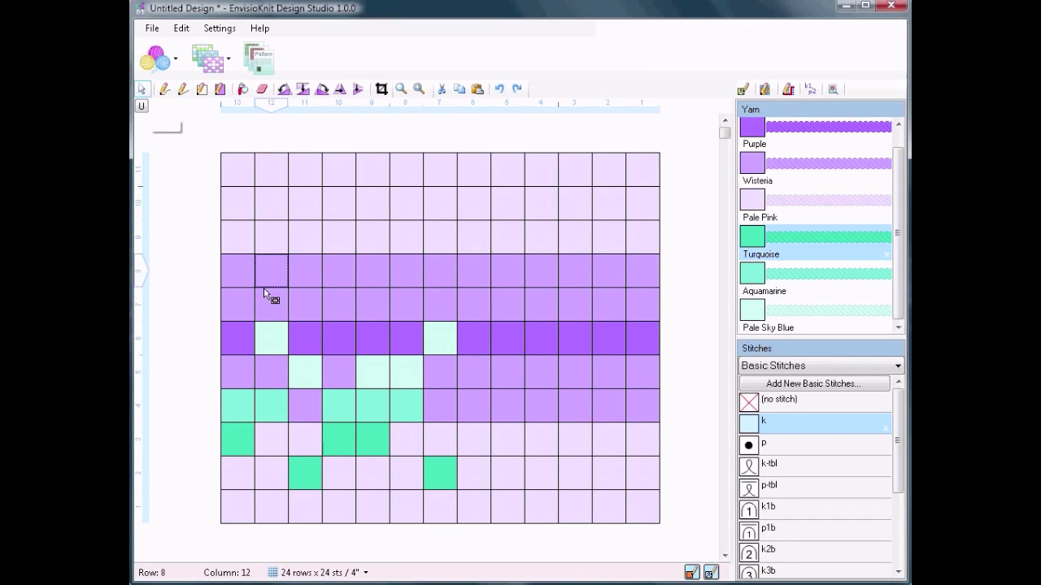
{"action": "left_click_drag", "start_coordinate": [251, 334], "coordinate": [449, 484]}
{"action": "left_click", "coordinate": [358, 89]}
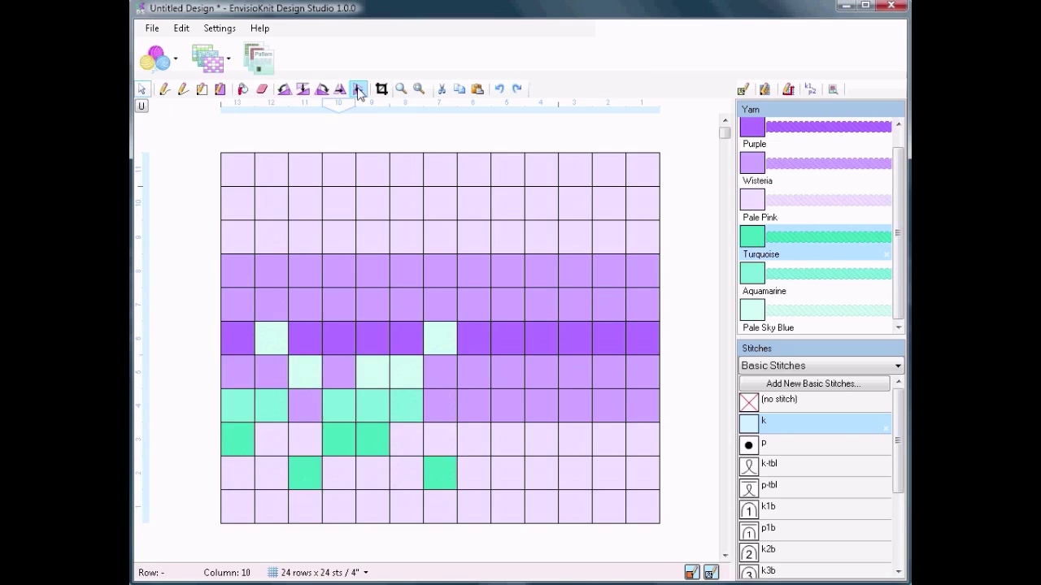
{"action": "left_click_drag", "start_coordinate": [232, 297], "coordinate": [239, 327]}
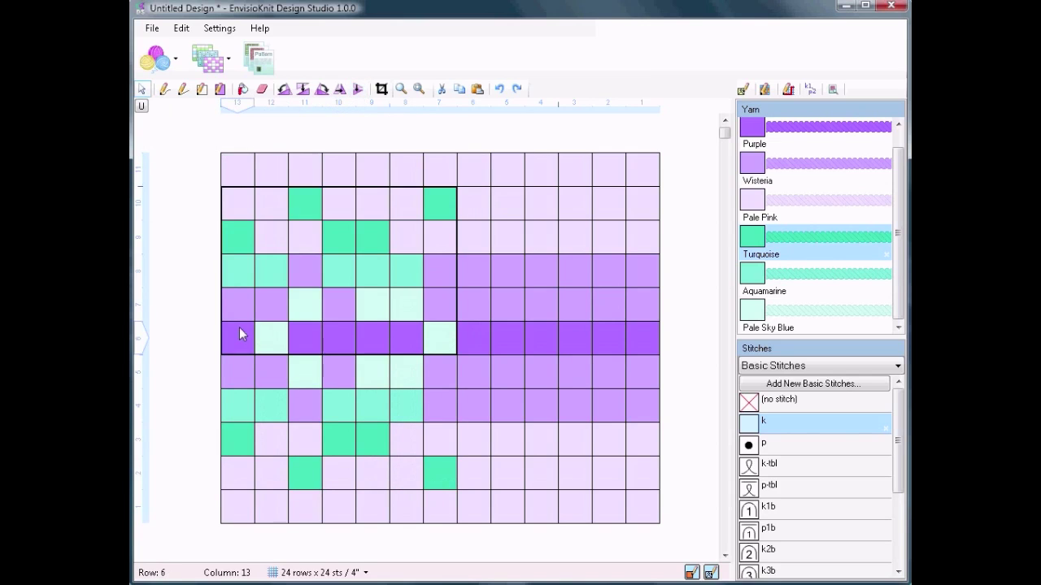
Mirror the motif horizontally into columns 1 to 7 in both the upper and lower halves of the chart
{"action": "left_click", "coordinate": [342, 90]}
{"action": "left_click_drag", "start_coordinate": [469, 360], "coordinate": [357, 91]}
{"action": "left_click_drag", "start_coordinate": [497, 425], "coordinate": [487, 481]}
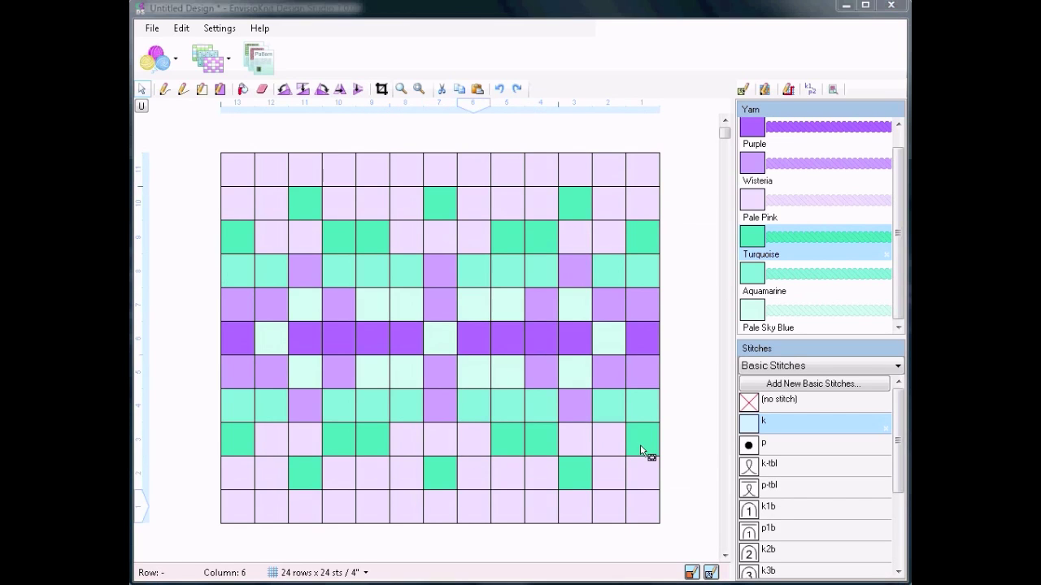
Return to the Hat chart and show the list of the design's charts
{"action": "left_click", "coordinate": [230, 70]}
{"action": "left_click", "coordinate": [246, 114]}
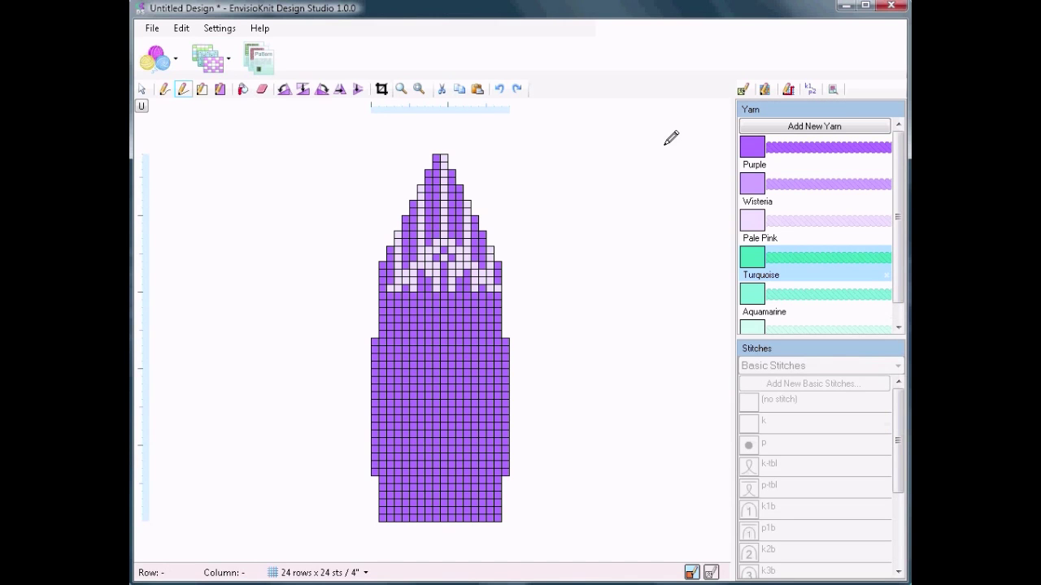
{"action": "left_click", "coordinate": [765, 89]}
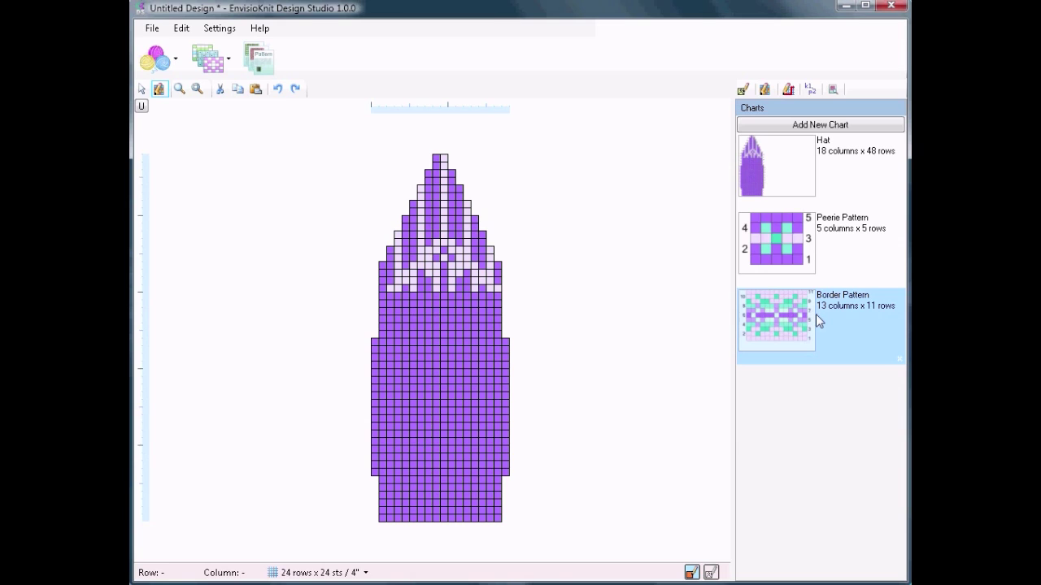
Draw the Peerie Pattern chart four times side by side across the hat, directly below the crown colourwork
{"action": "left_click", "coordinate": [803, 251]}
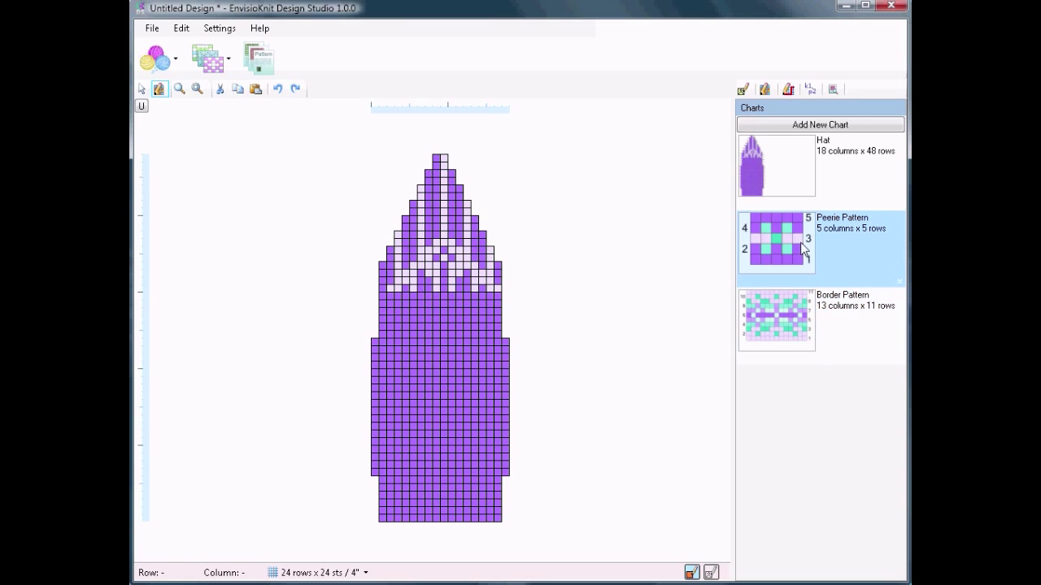
{"action": "left_click", "coordinate": [160, 91]}
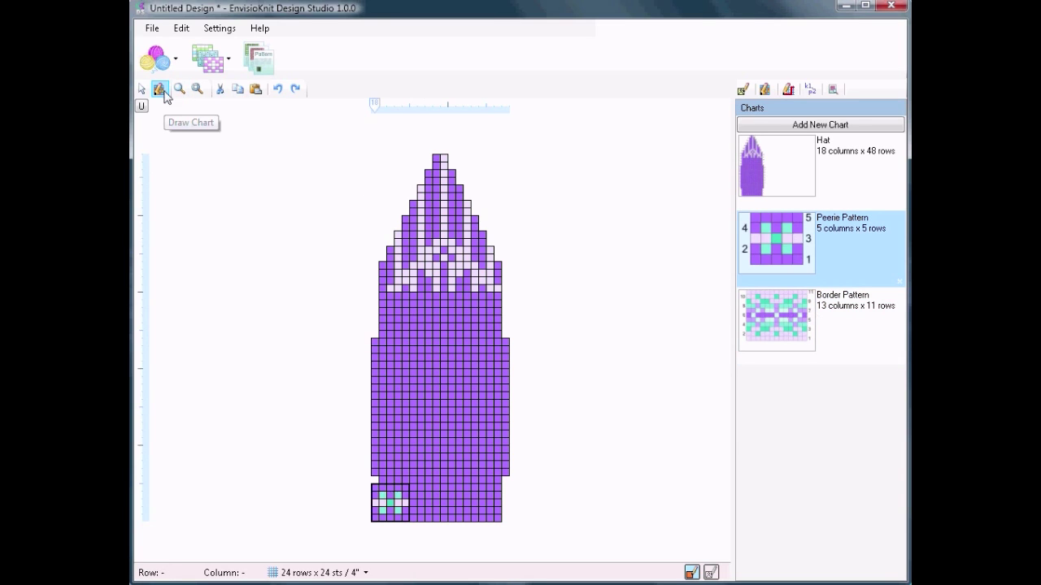
{"action": "left_click", "coordinate": [396, 319]}
{"action": "left_click", "coordinate": [426, 319]}
{"action": "left_click", "coordinate": [451, 317]}
{"action": "left_click", "coordinate": [480, 318]}
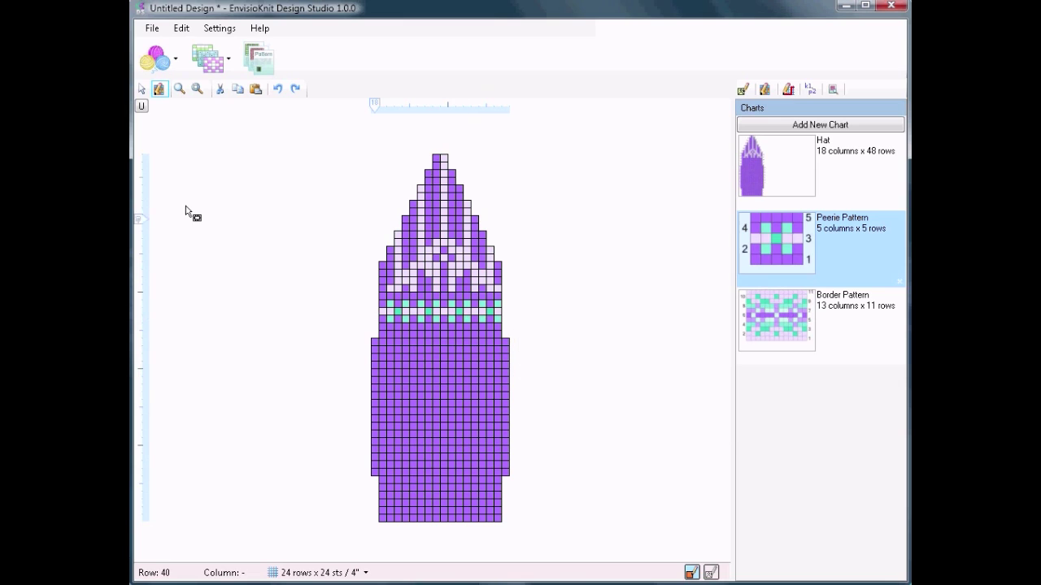
Copy the peerie band to the hat's bottom rows and draw the Border Pattern chart across the wide middle section
{"action": "left_click", "coordinate": [142, 89]}
{"action": "mouse_move", "coordinate": [378, 295]}
{"action": "left_mouse_down"}
{"action": "mouse_move", "coordinate": [504, 326]}
{"action": "mouse_move", "coordinate": [510, 337]}
{"action": "mouse_move", "coordinate": [497, 334]}
{"action": "mouse_move", "coordinate": [378, 500]}
{"action": "mouse_move", "coordinate": [386, 521]}
{"action": "left_mouse_up"}
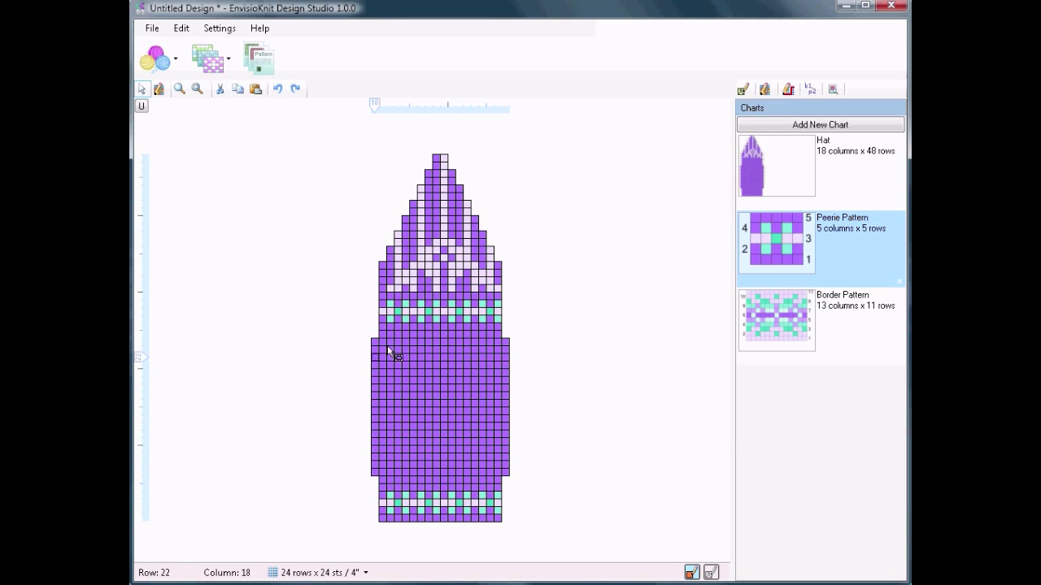
{"action": "left_click", "coordinate": [792, 333]}
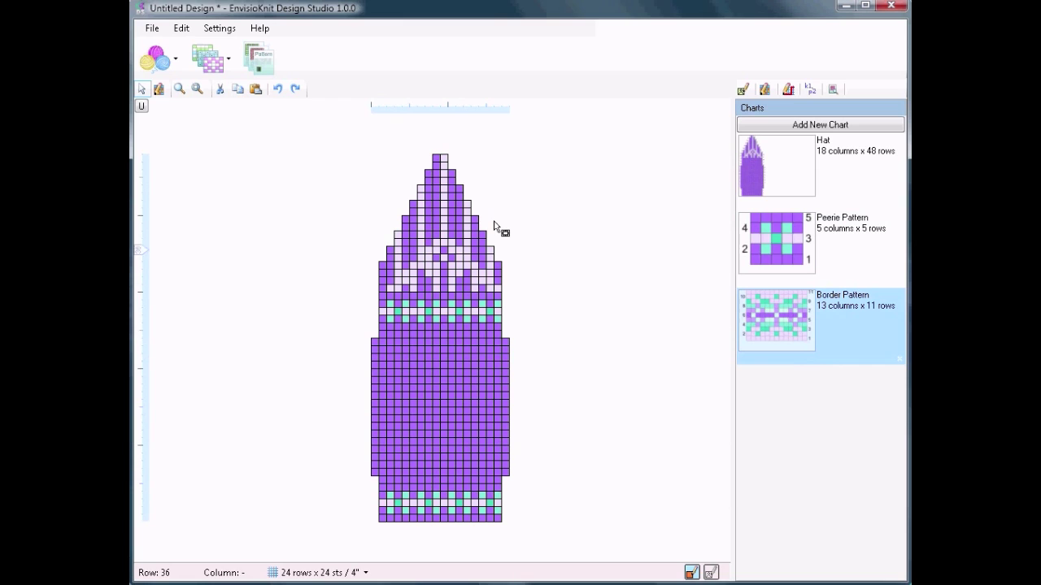
{"action": "left_click", "coordinate": [159, 89]}
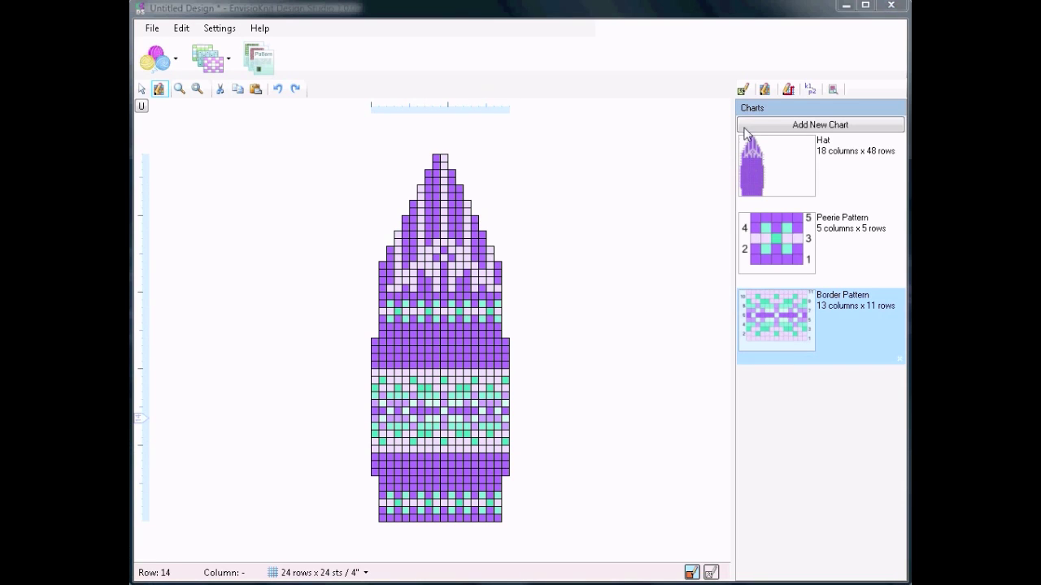
Fill the four plain purple rows directly above the border pattern with a solid Pale Sky Blue rectangle
{"action": "left_click", "coordinate": [742, 88]}
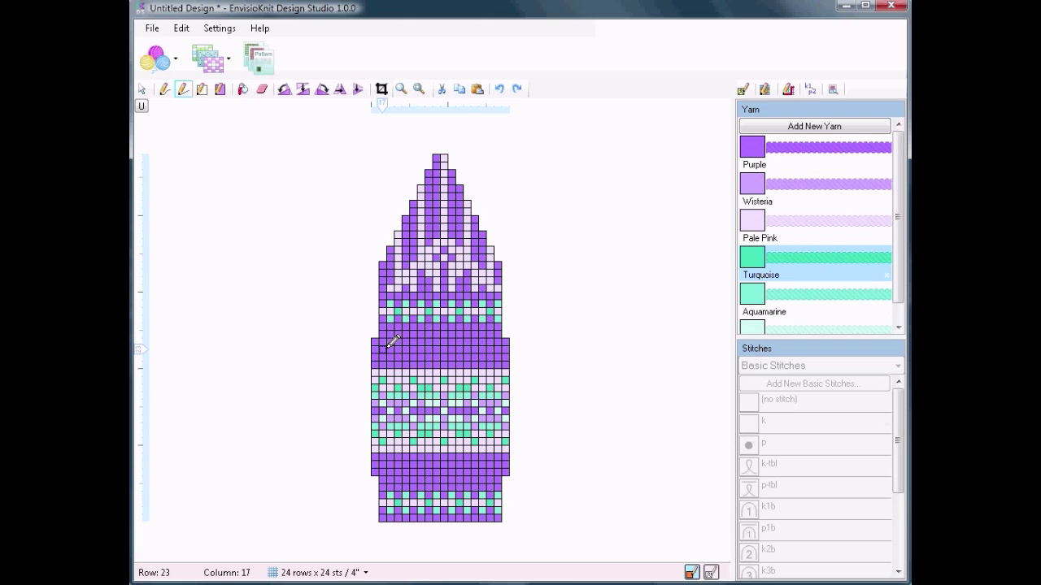
{"action": "left_click", "coordinate": [217, 91]}
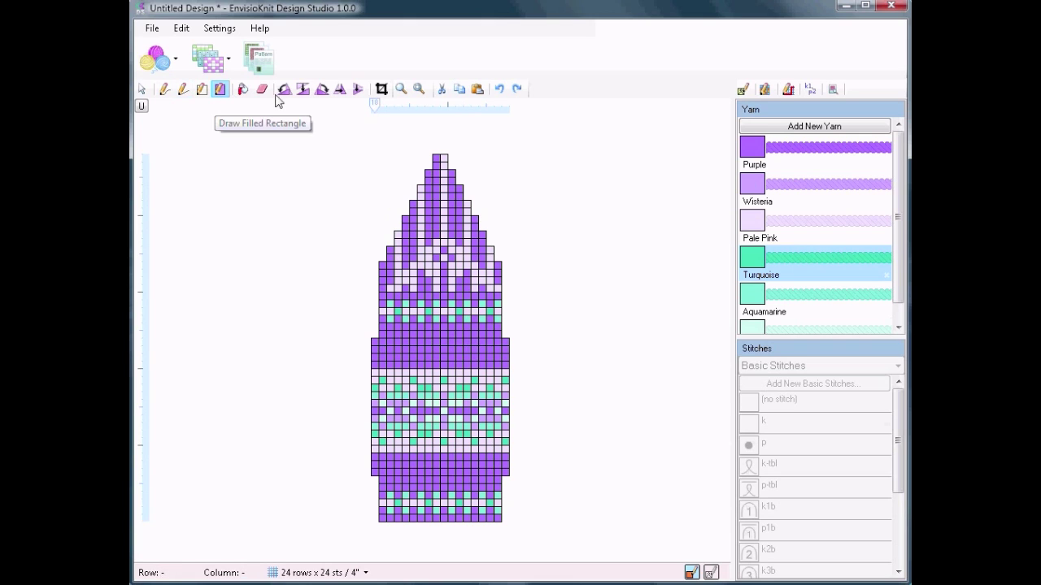
{"action": "left_click", "coordinate": [791, 326]}
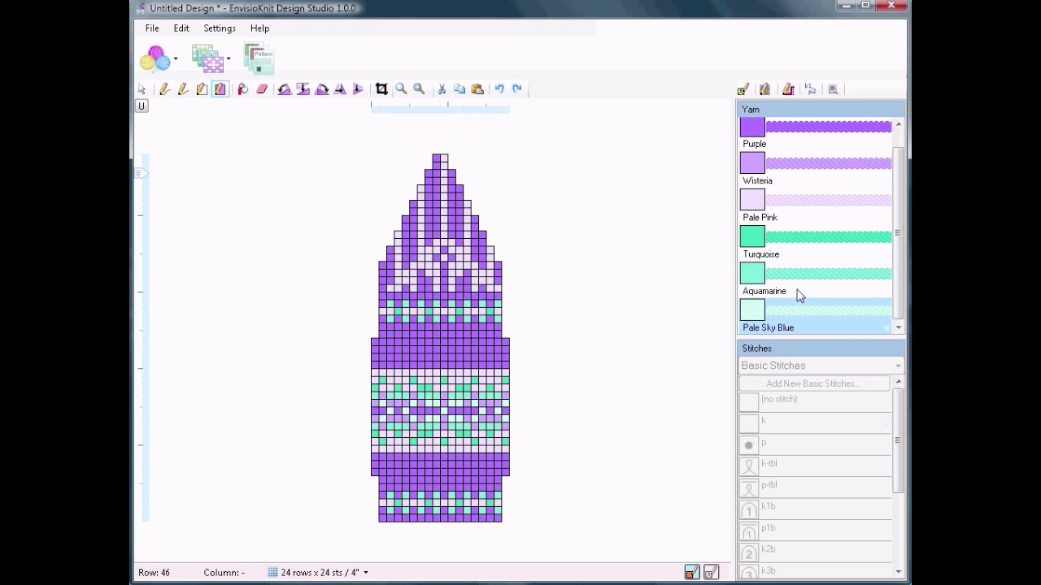
{"action": "left_click_drag", "start_coordinate": [509, 338], "coordinate": [374, 367]}
Draw short Turquoise diagonal lines in the middle rows at the right end of the pale blue band
{"action": "left_click", "coordinate": [182, 89]}
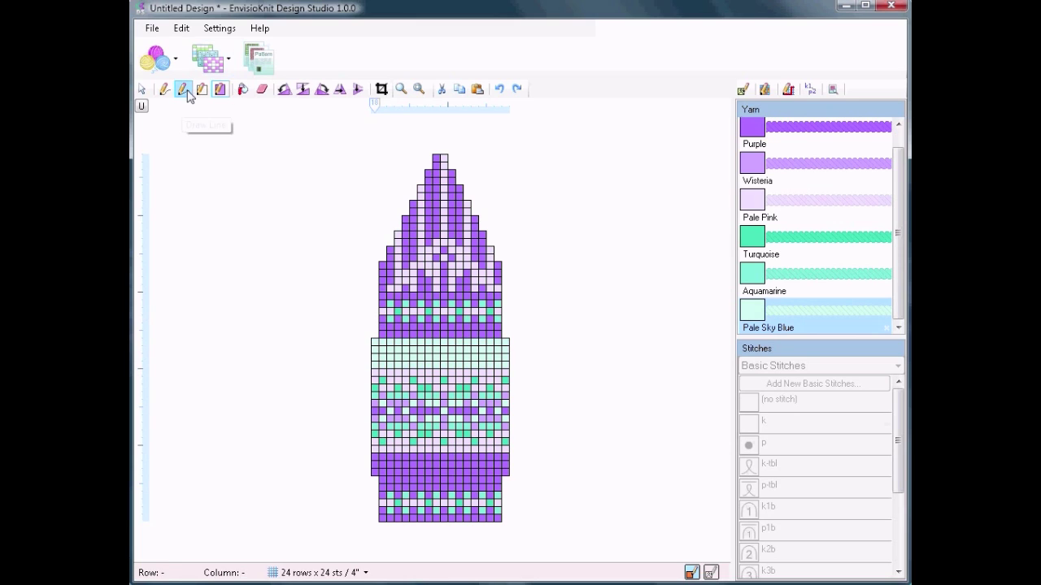
{"action": "left_click", "coordinate": [828, 237]}
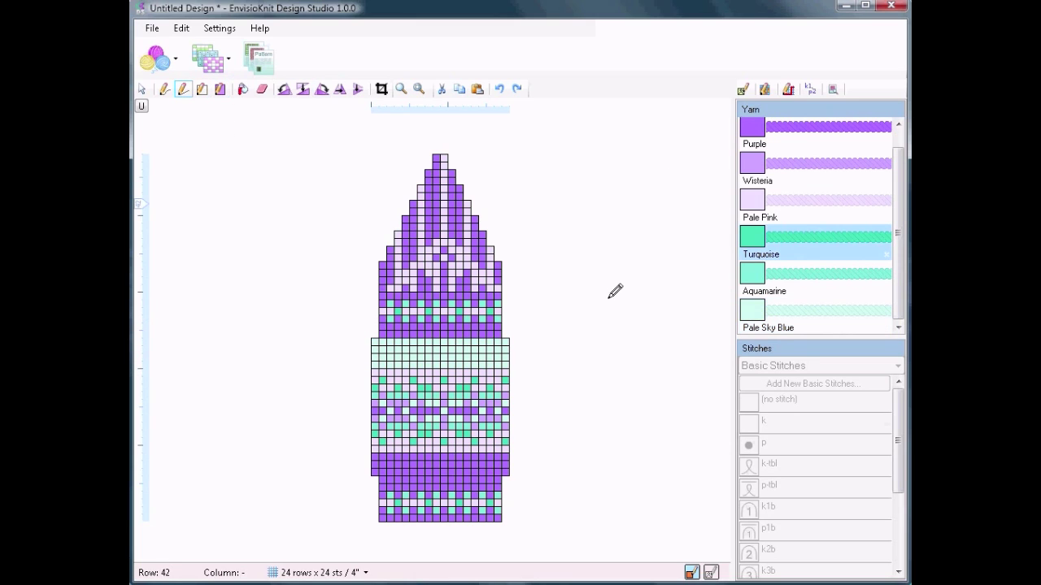
{"action": "left_click", "coordinate": [475, 350]}
{"action": "left_click", "coordinate": [466, 358]}
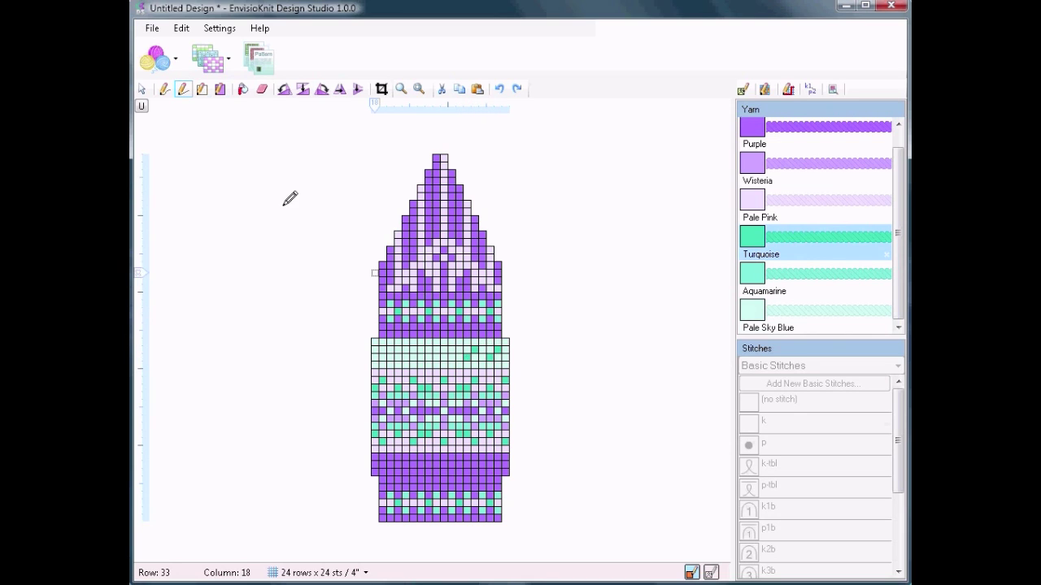
Repeat the turquoise motif across the pale blue band and, with stitch drawing enabled, mirror the band vertically to the rows below the border pattern
{"action": "left_click", "coordinate": [142, 89]}
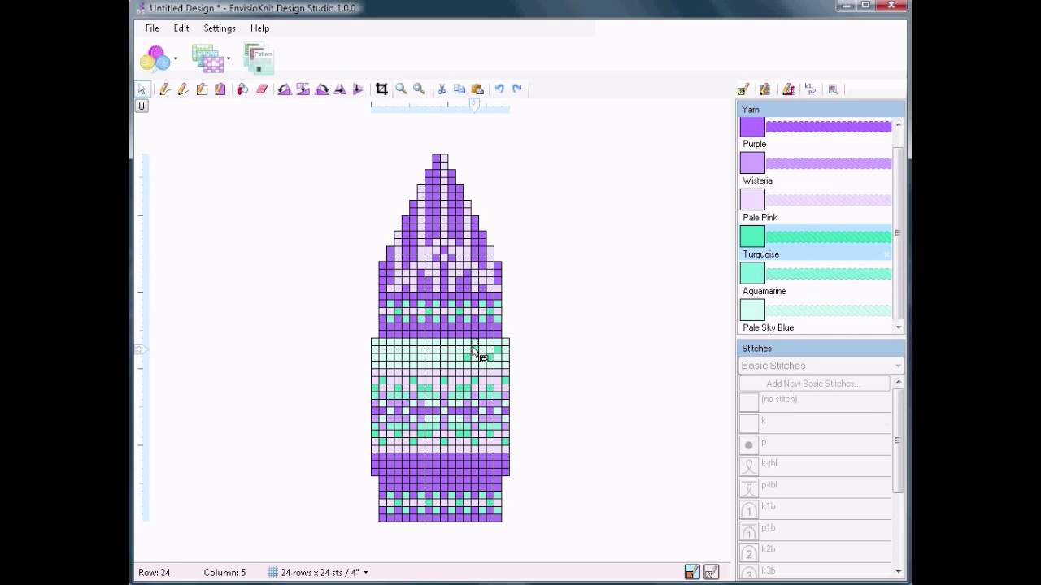
{"action": "mouse_move", "coordinate": [455, 340]}
{"action": "left_mouse_down"}
{"action": "mouse_move", "coordinate": [504, 370]}
{"action": "mouse_move", "coordinate": [355, 372]}
{"action": "mouse_move", "coordinate": [372, 373]}
{"action": "mouse_move", "coordinate": [471, 500]}
{"action": "mouse_move", "coordinate": [394, 358]}
{"action": "mouse_move", "coordinate": [373, 340]}
{"action": "mouse_move", "coordinate": [505, 373]}
{"action": "left_mouse_up"}
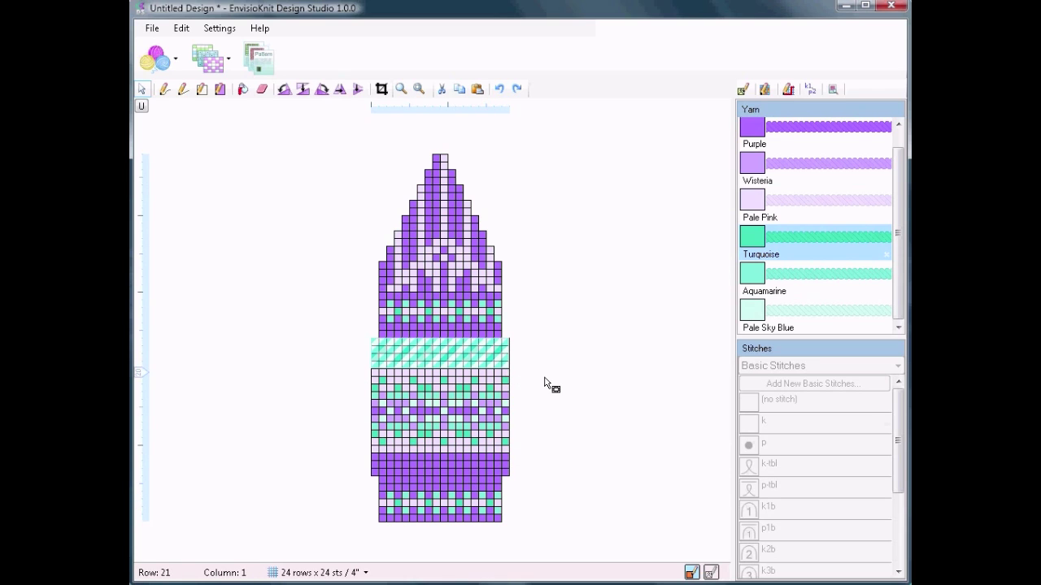
{"action": "left_click", "coordinate": [711, 573]}
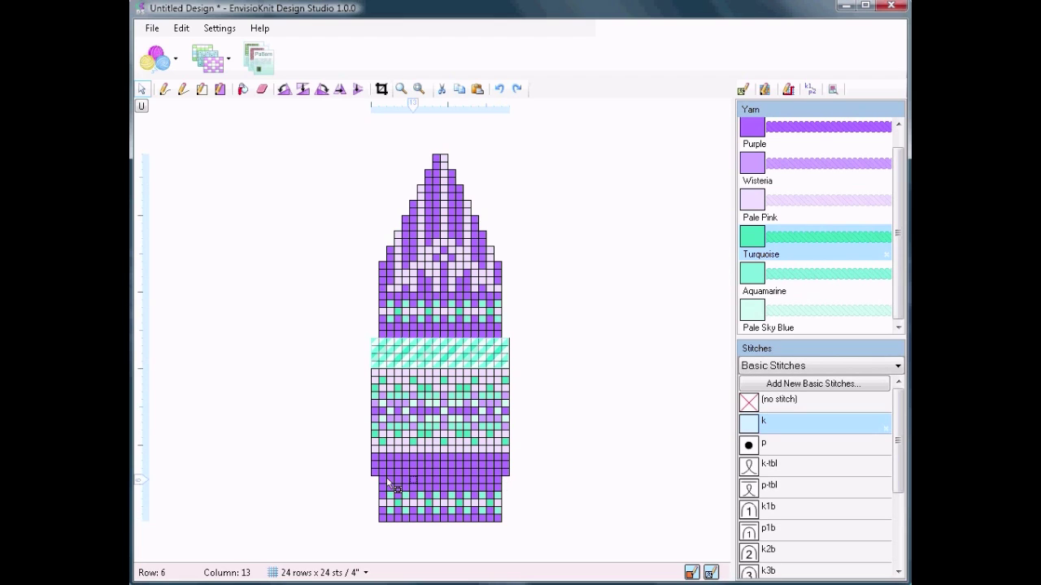
{"action": "left_click", "coordinate": [358, 89]}
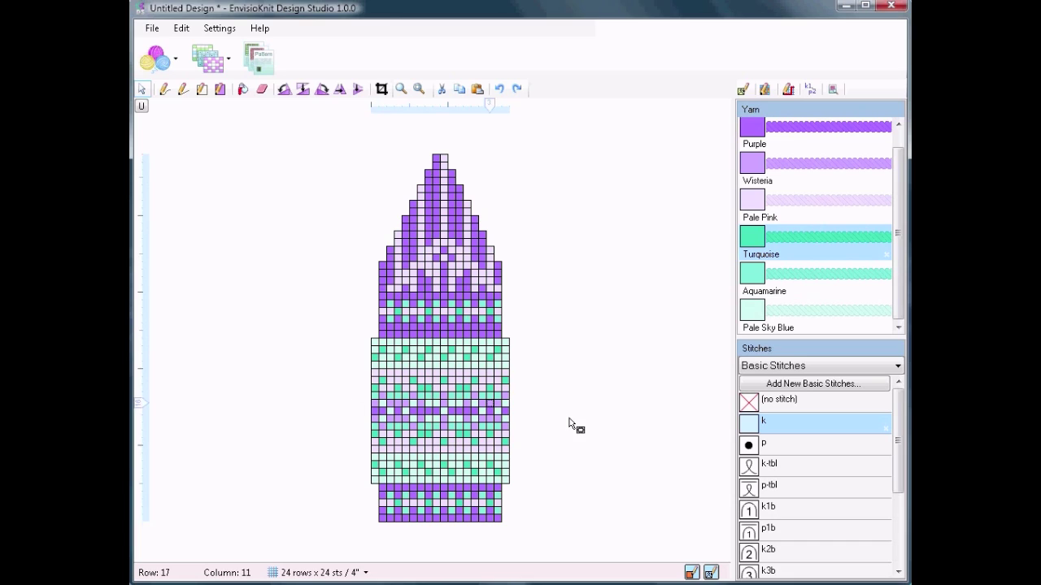
Insert 10 rows at the bottom edge of the hat with a knit 2, purl 2 Rib motif in Purple yarn
{"action": "right_click", "coordinate": [460, 526]}
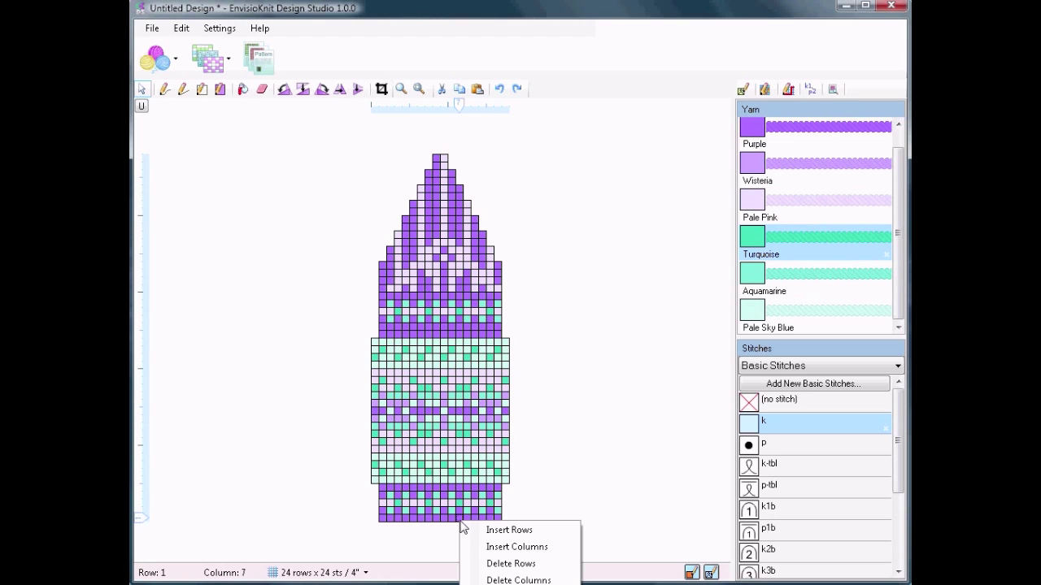
{"action": "left_click", "coordinate": [492, 533]}
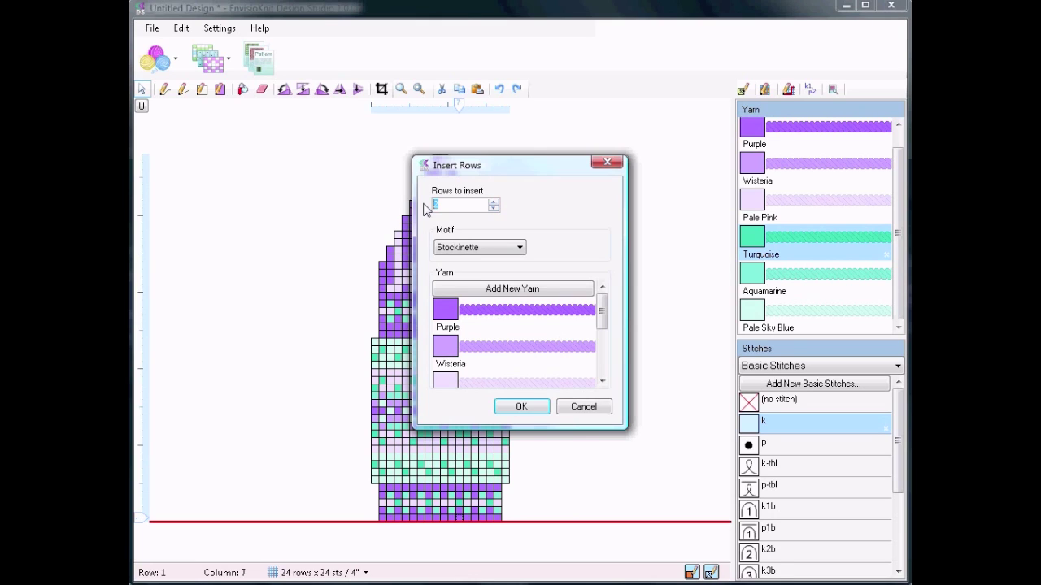
{"action": "left_click", "coordinate": [509, 249]}
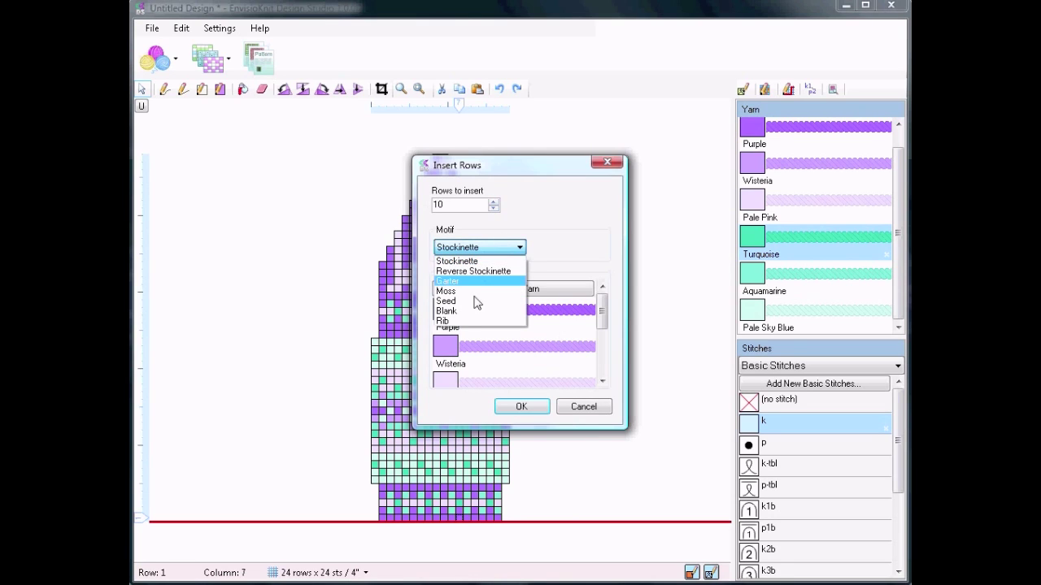
{"action": "left_click", "coordinate": [463, 320]}
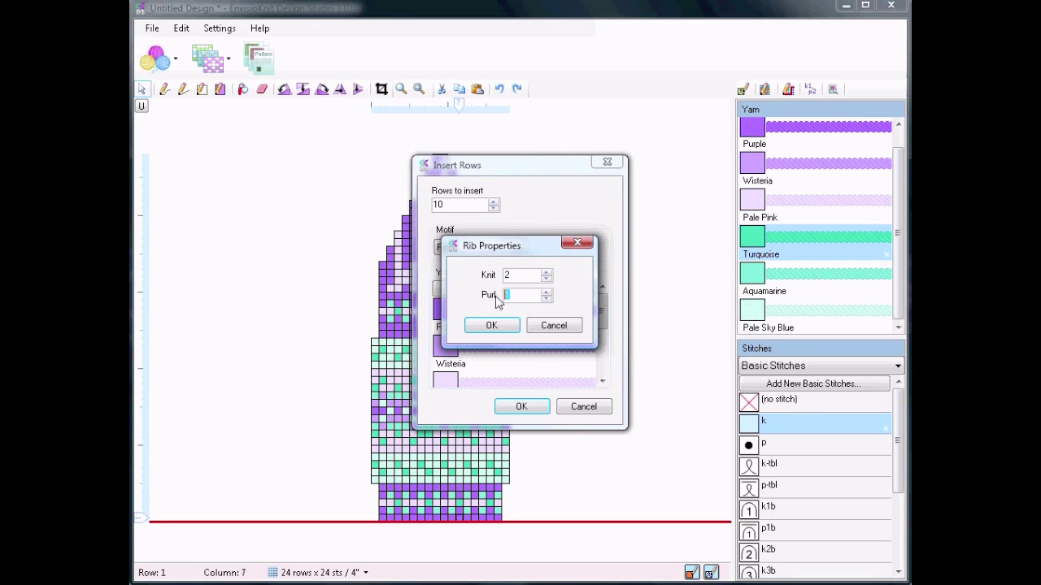
{"action": "left_click", "coordinate": [509, 325]}
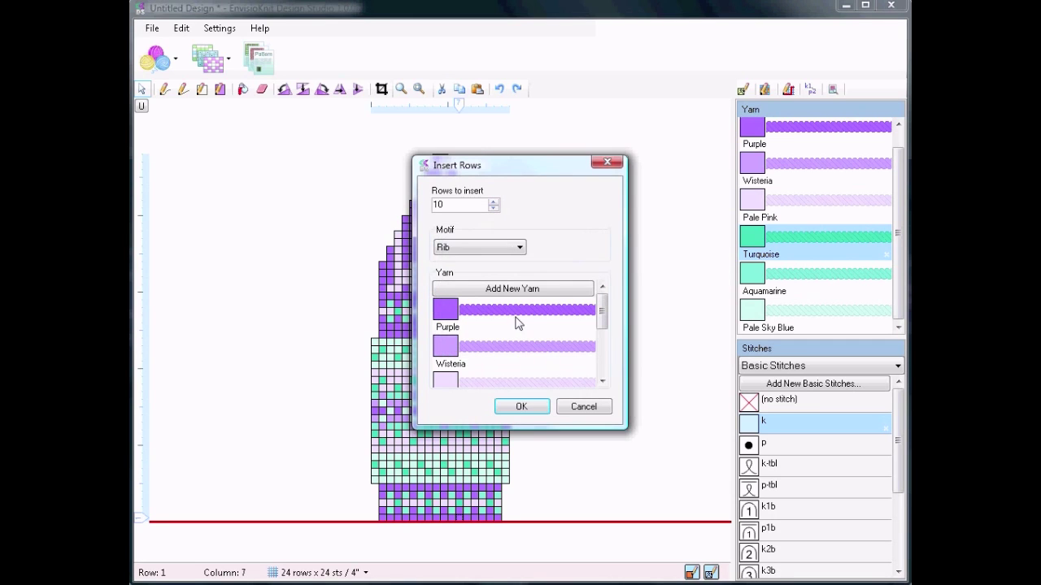
{"action": "left_click", "coordinate": [518, 324]}
{"action": "left_click", "coordinate": [528, 408]}
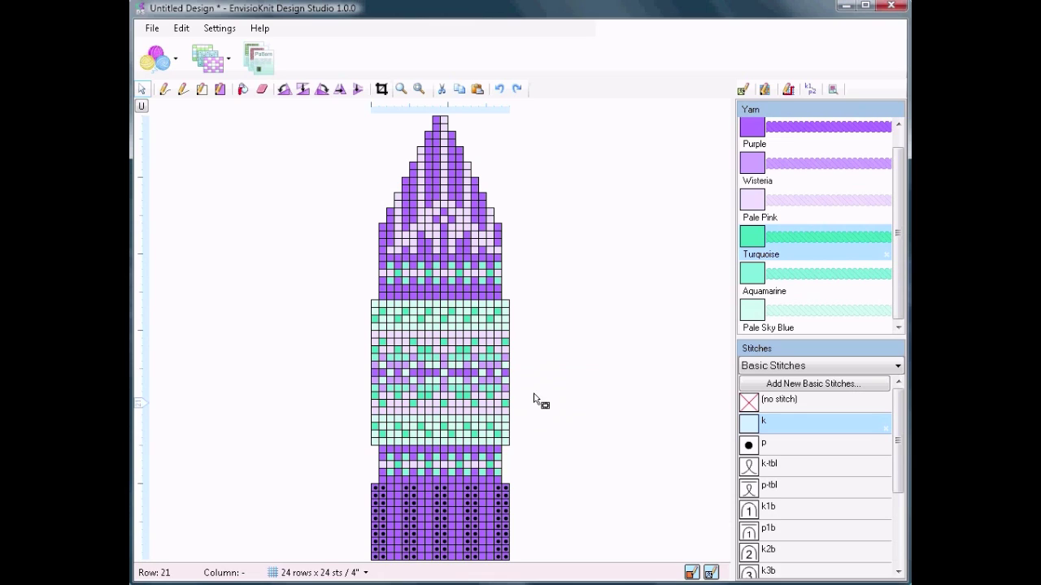
Fill the three outermost columns on each side of the ribbing with (no stitch) to narrow it
{"action": "left_click", "coordinate": [748, 406]}
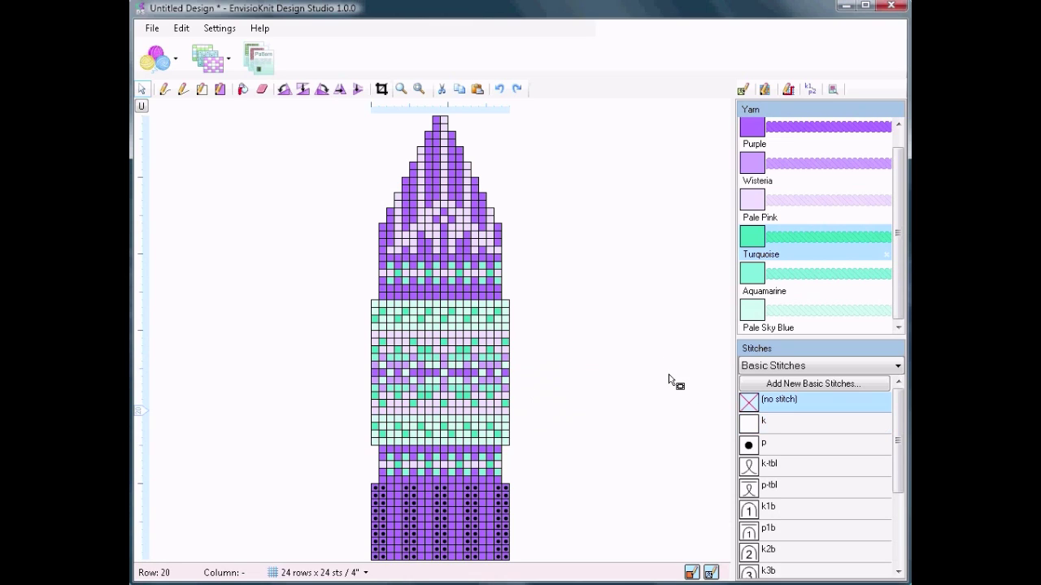
{"action": "left_click", "coordinate": [220, 89]}
{"action": "left_click_drag", "start_coordinate": [507, 481], "coordinate": [500, 556]}
{"action": "left_click_drag", "start_coordinate": [392, 485], "coordinate": [369, 549]}
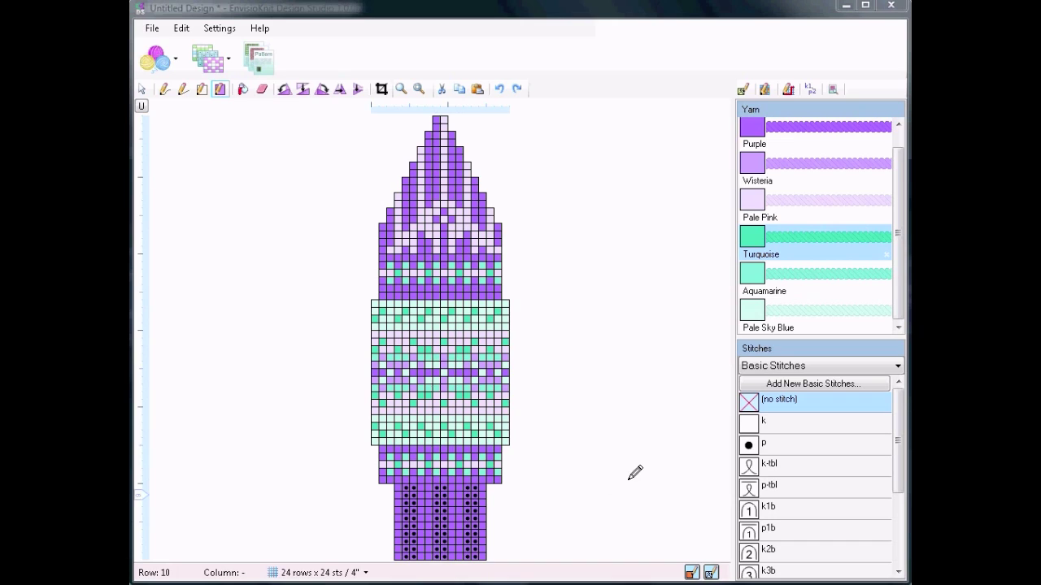
Recolour the right purl rib with purl stitches, shading from Turquoise at the ends through Aquamarine to Pale Sky Blue in the centre
{"action": "left_click", "coordinate": [765, 447]}
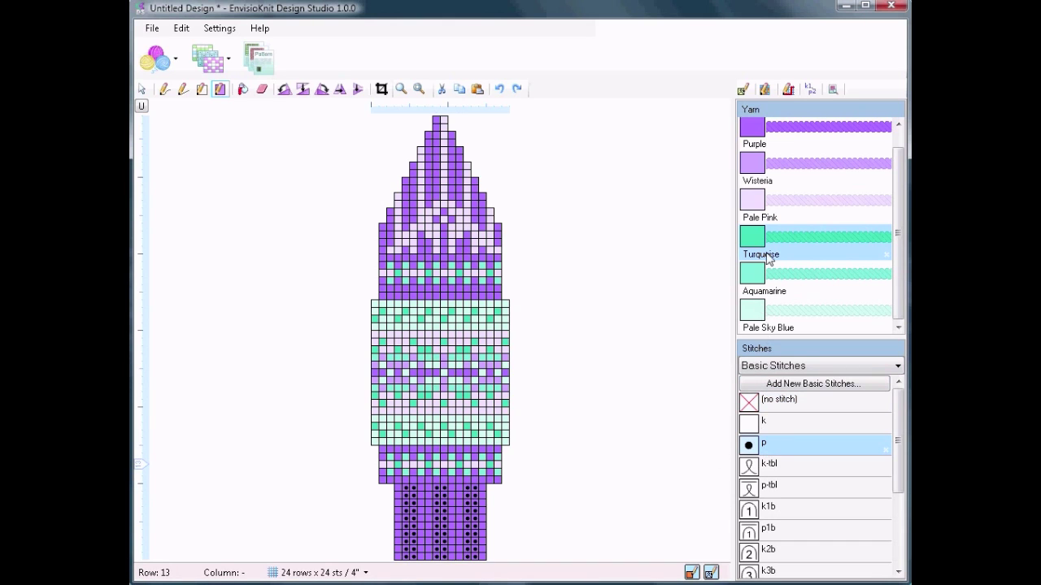
{"action": "mouse_move", "coordinate": [475, 488]}
{"action": "left_mouse_down"}
{"action": "mouse_move", "coordinate": [478, 547]}
{"action": "mouse_move", "coordinate": [486, 541]}
{"action": "left_mouse_up"}
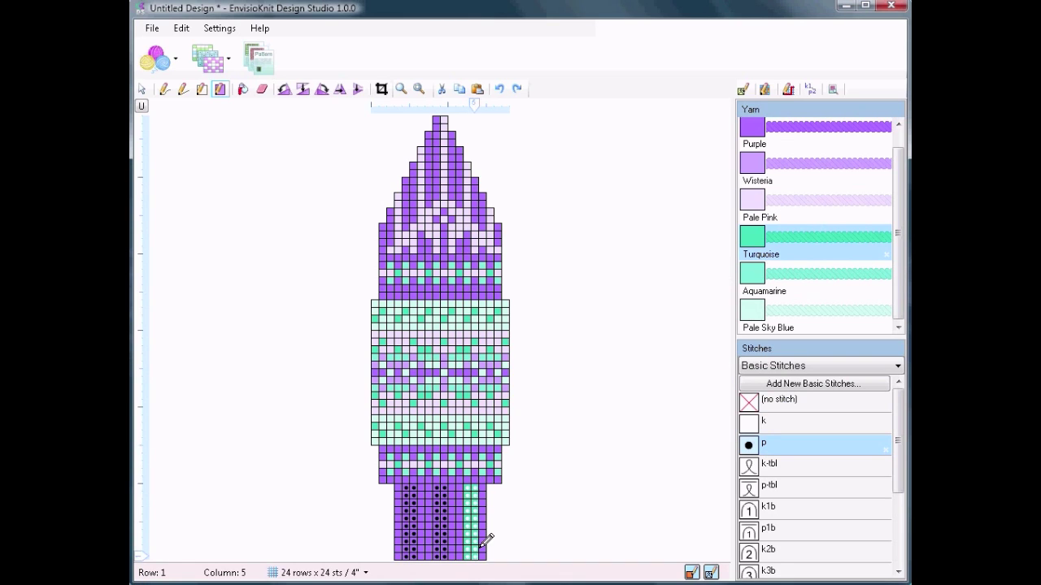
{"action": "left_click", "coordinate": [768, 280]}
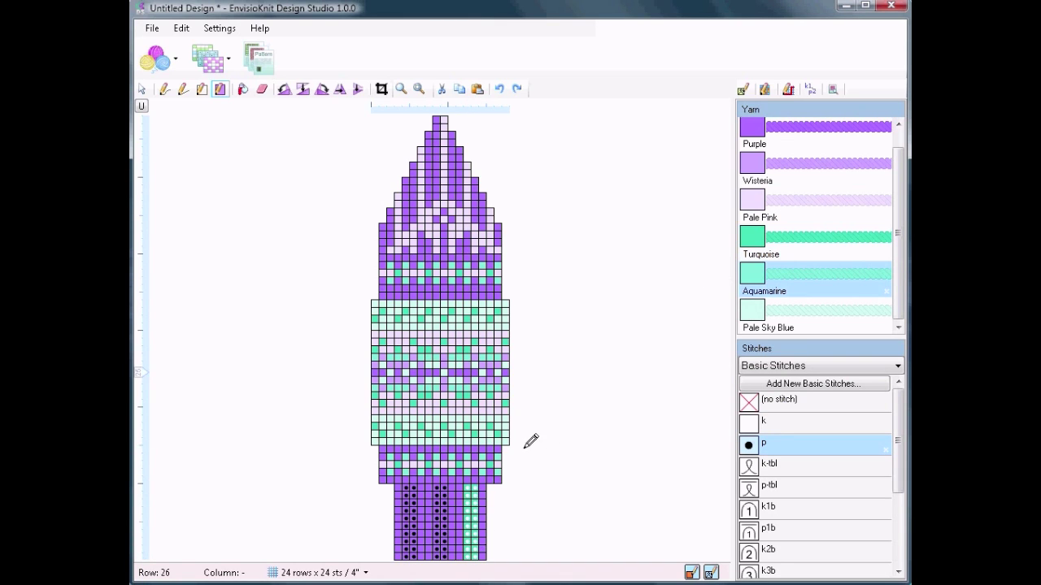
{"action": "left_click_drag", "start_coordinate": [479, 488], "coordinate": [482, 541]}
{"action": "left_click", "coordinate": [783, 326]}
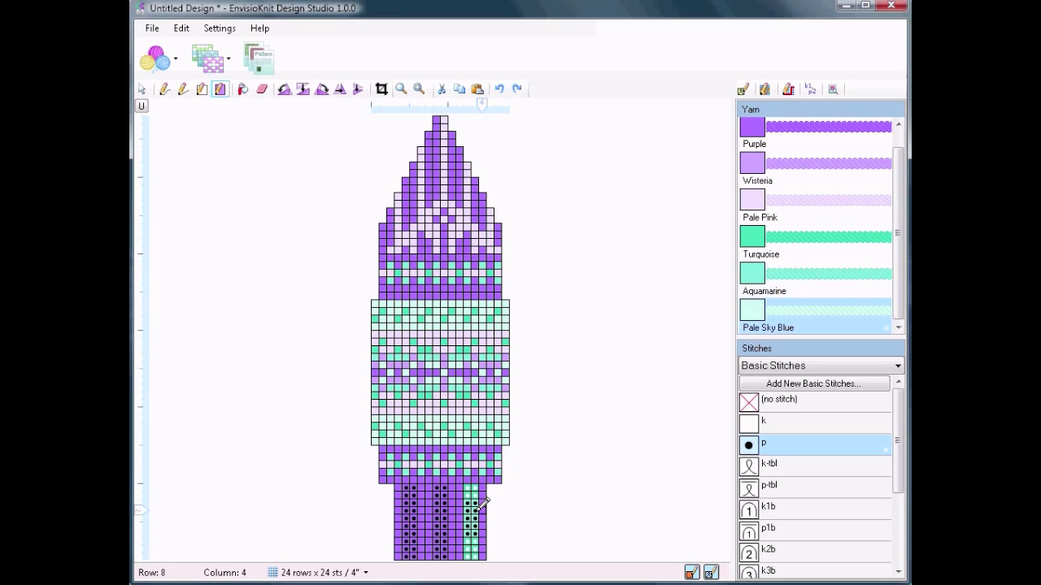
{"action": "left_click_drag", "start_coordinate": [472, 509], "coordinate": [481, 521]}
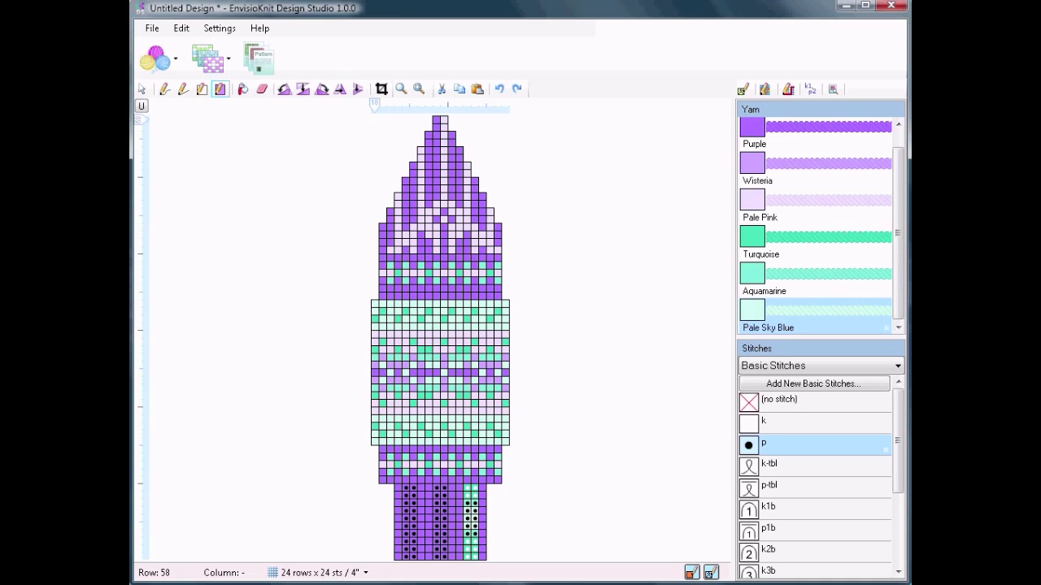
Copy the shaded purl rib onto the other two purl ribs of the brim
{"action": "left_click", "coordinate": [143, 90]}
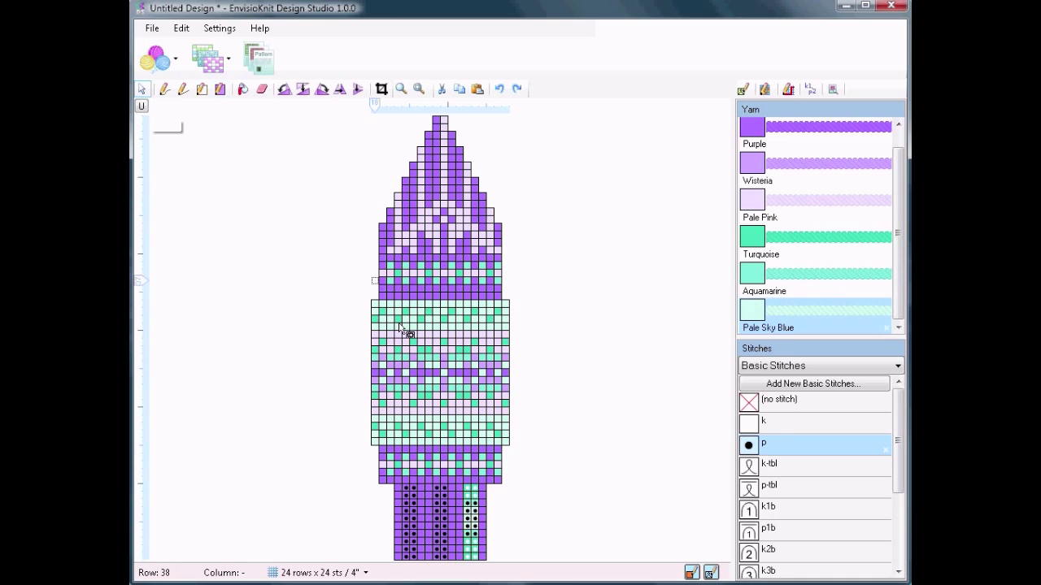
{"action": "left_click_drag", "start_coordinate": [467, 491], "coordinate": [409, 563]}
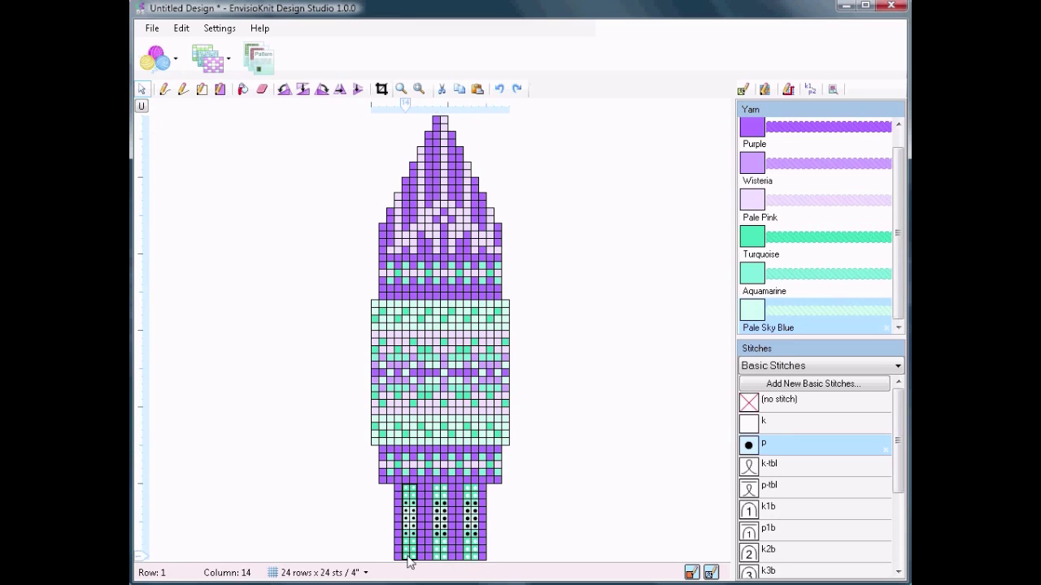
{"action": "key", "text": "ctrl+v"}
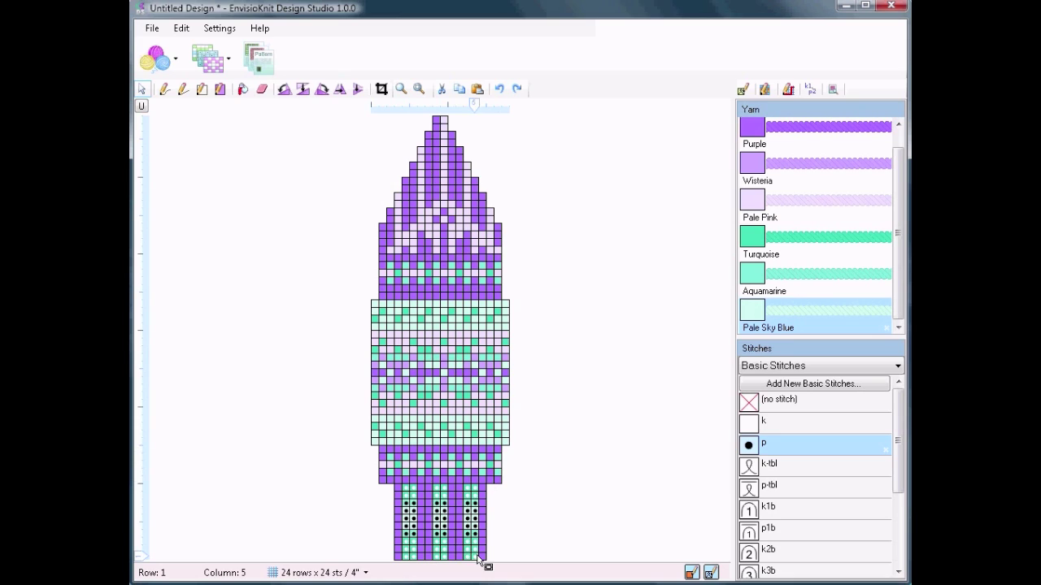
Draw a line of co edge stitches in Purple across the ribbing's bottom row
{"action": "left_click", "coordinate": [771, 375]}
{"action": "left_click", "coordinate": [776, 442]}
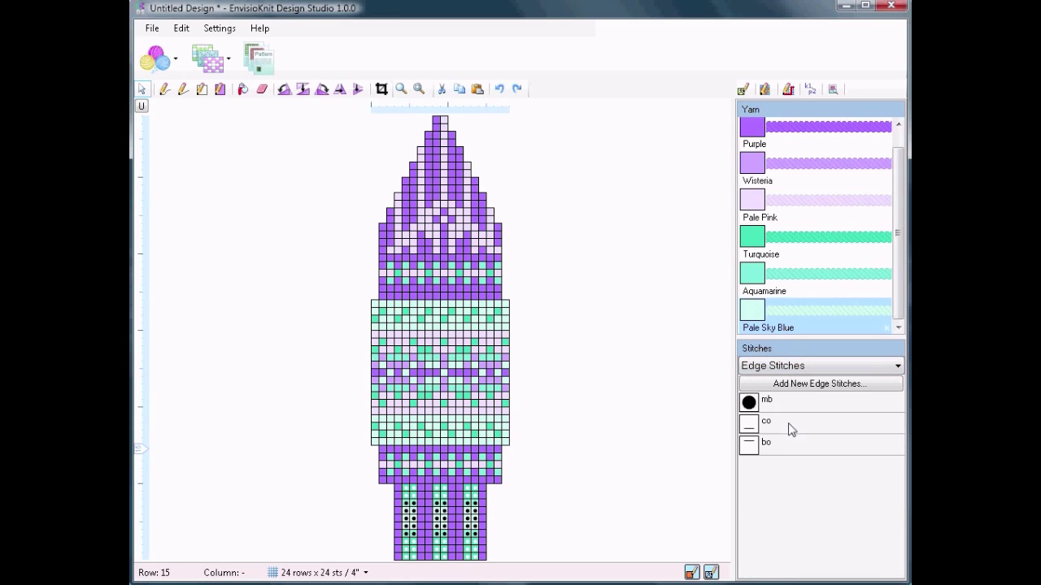
{"action": "left_click", "coordinate": [791, 431]}
{"action": "left_click", "coordinate": [183, 89]}
{"action": "left_click_drag", "start_coordinate": [488, 556], "coordinate": [399, 556]}
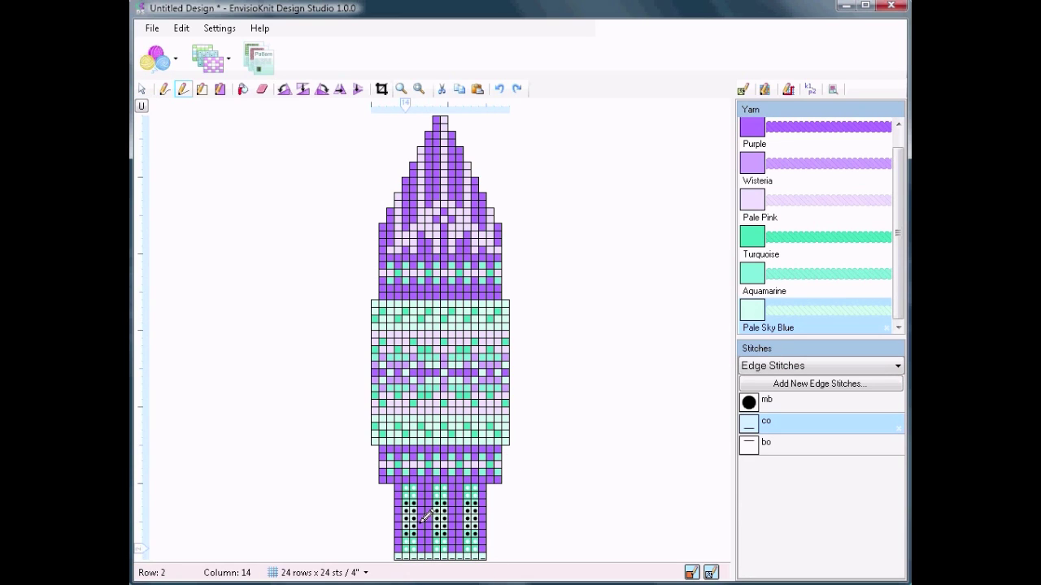
{"action": "left_click", "coordinate": [787, 151]}
{"action": "left_click_drag", "start_coordinate": [486, 556], "coordinate": [398, 556]}
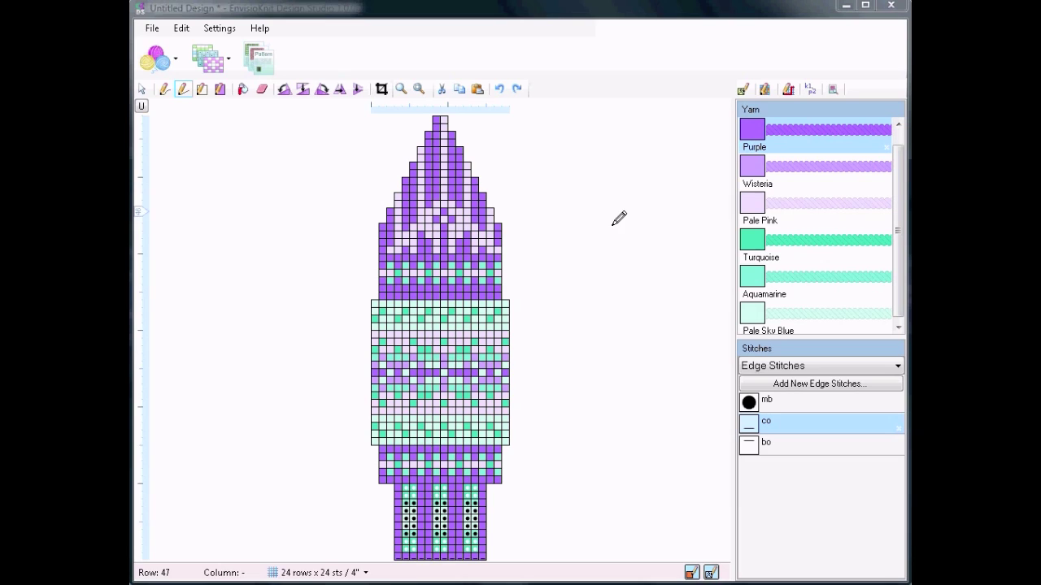
Place Purple M1L increases in row 11 at columns 5, 9, 13 and 17, and in row 15 at column 9
{"action": "left_click", "coordinate": [790, 366]}
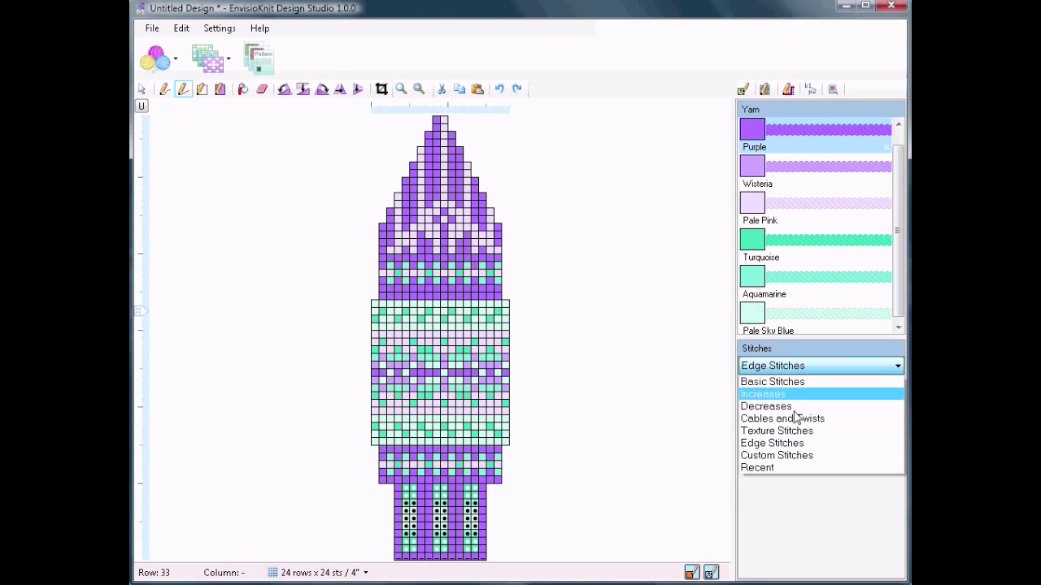
{"action": "left_click", "coordinate": [790, 394]}
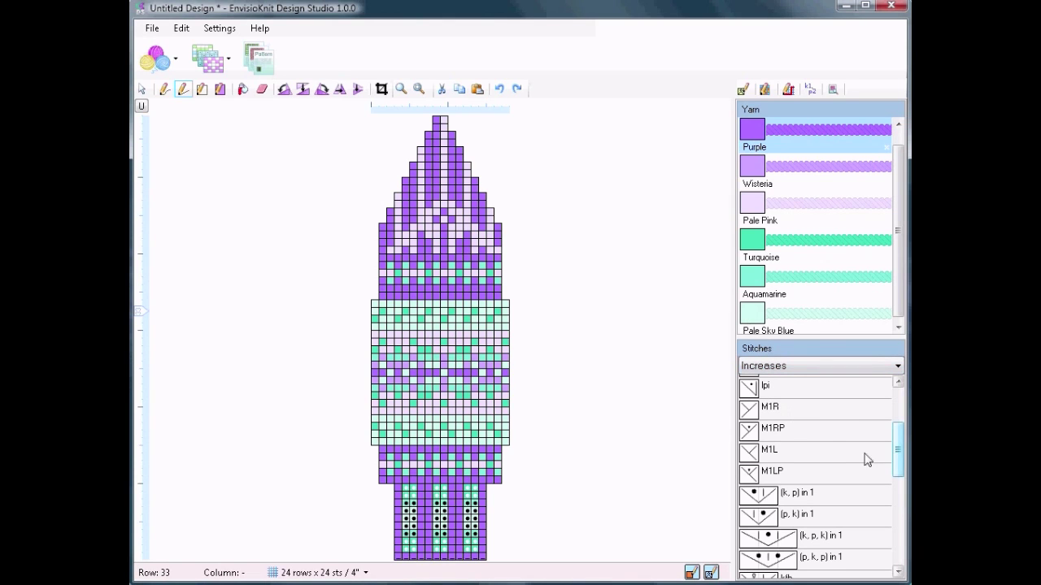
{"action": "left_click", "coordinate": [829, 453]}
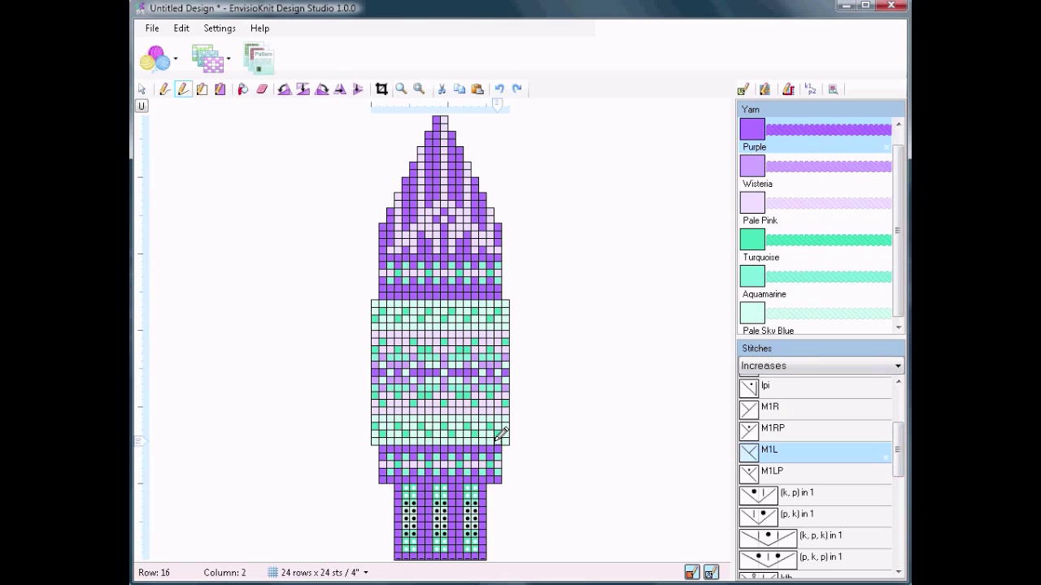
{"action": "left_click", "coordinate": [446, 479]}
{"action": "left_click", "coordinate": [383, 479]}
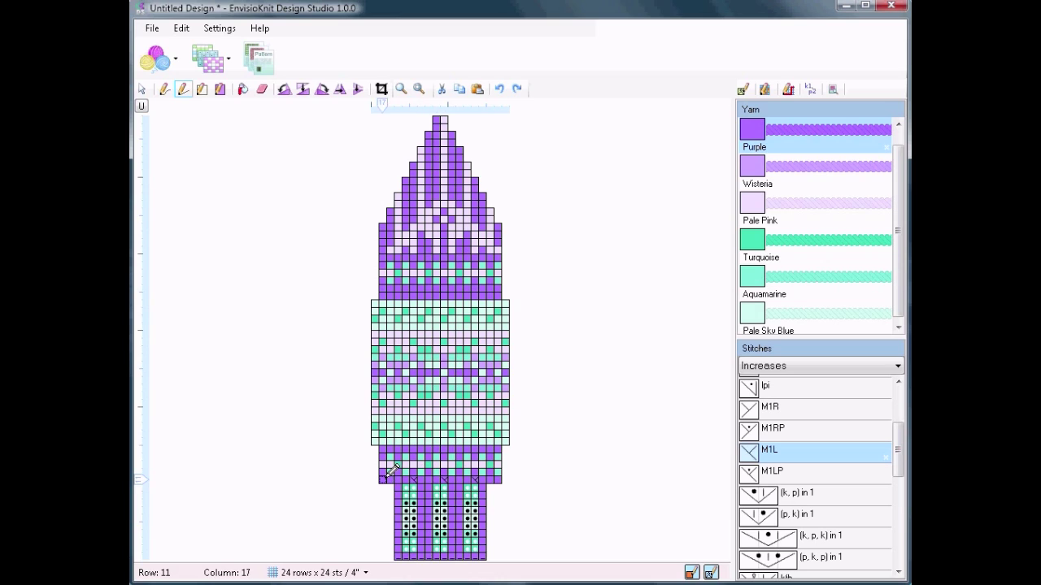
{"action": "left_click", "coordinate": [445, 448]}
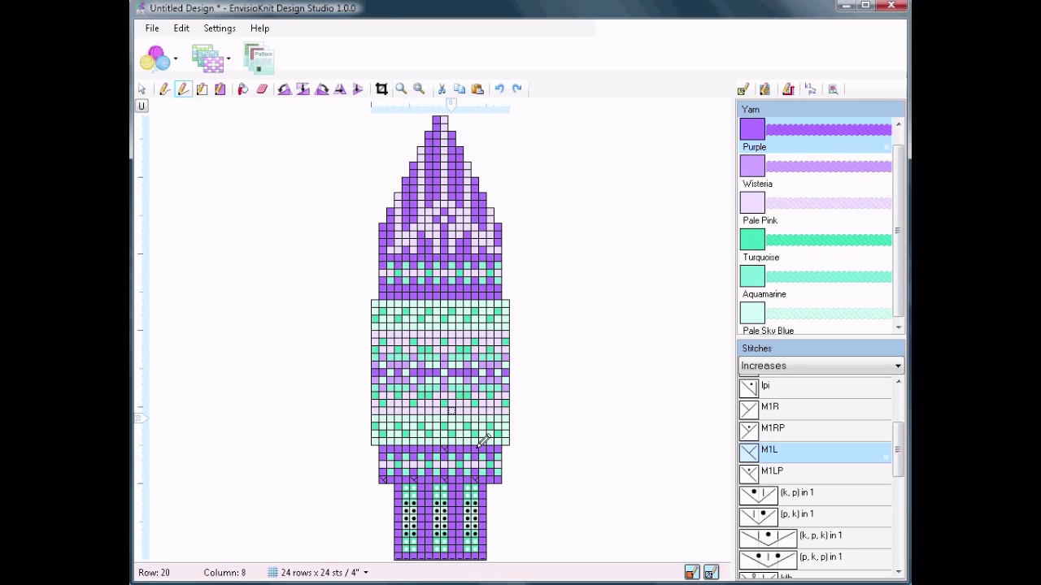
Place Purple k2tog decreases in row 35 at columns 9 and 17
{"action": "left_click", "coordinate": [782, 366]}
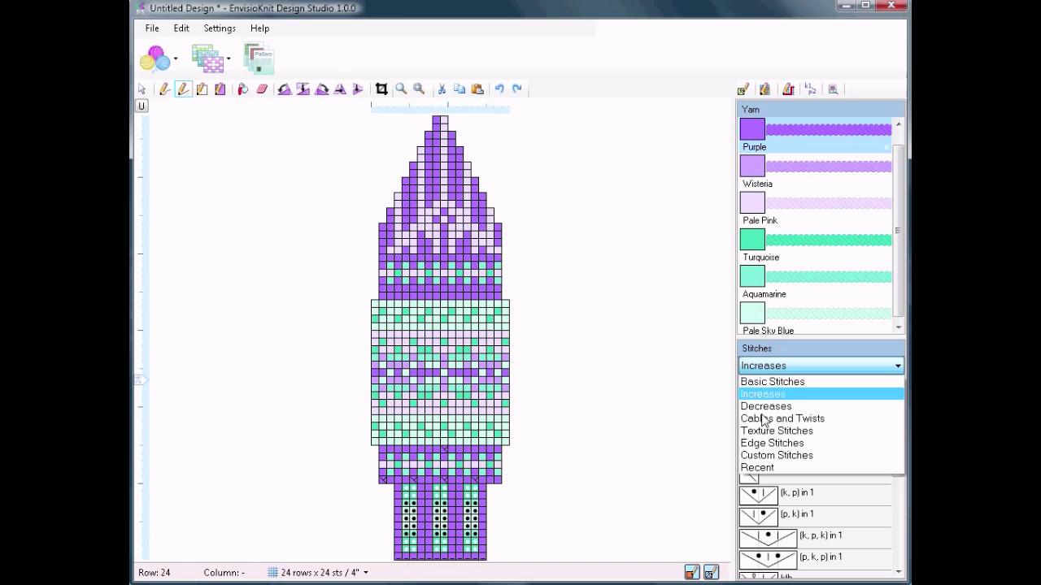
{"action": "left_click", "coordinate": [764, 406]}
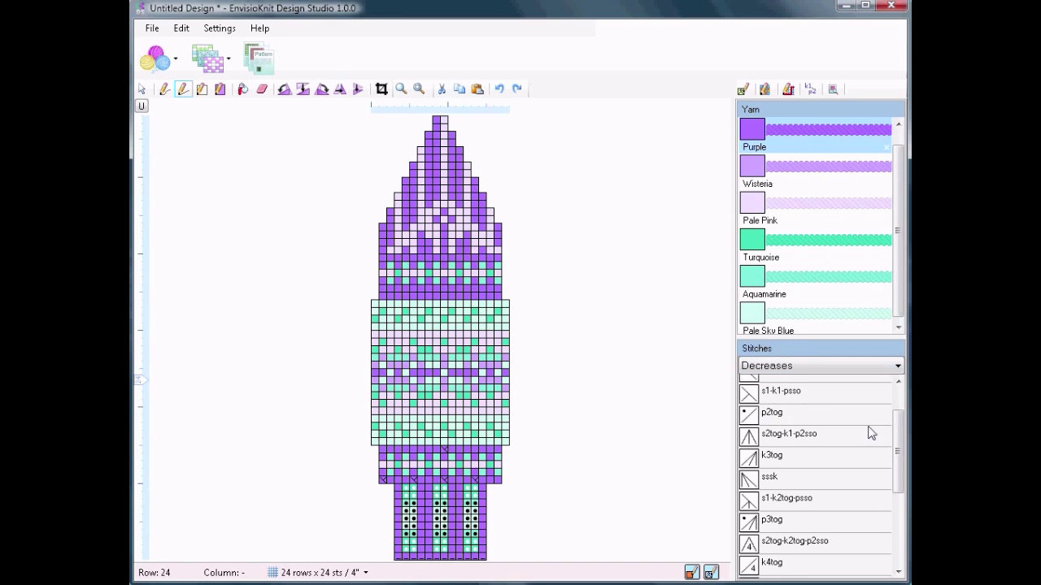
{"action": "scroll", "coordinate": [806, 411], "scroll_direction": "up", "scroll_amount": 2}
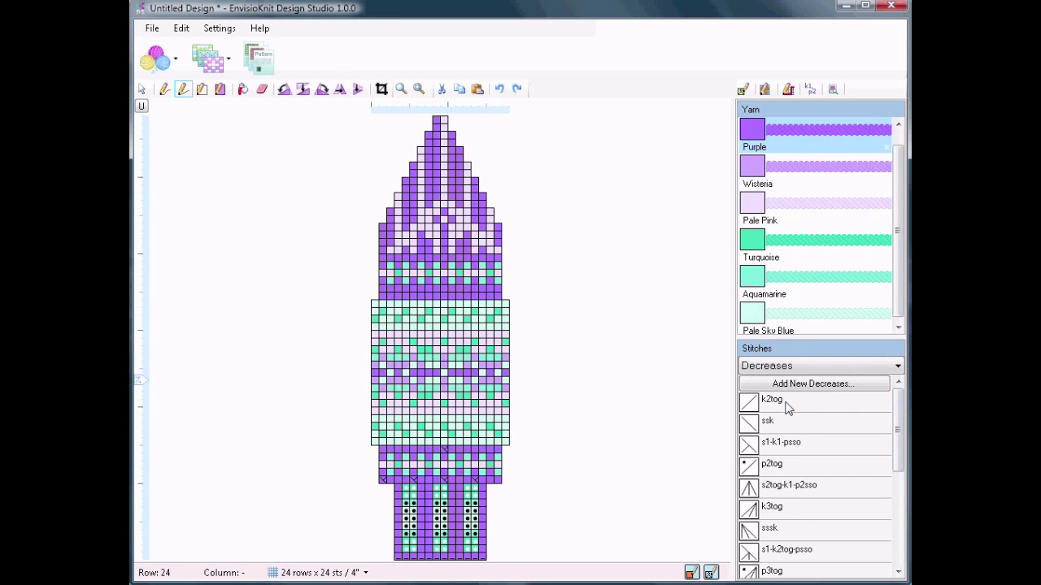
{"action": "left_click", "coordinate": [787, 408]}
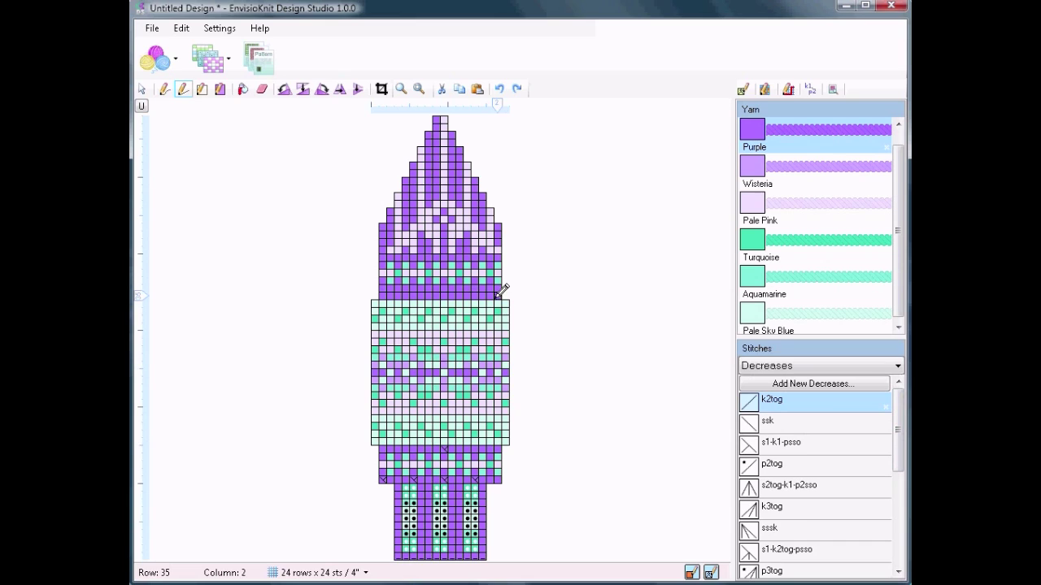
{"action": "left_click", "coordinate": [445, 294]}
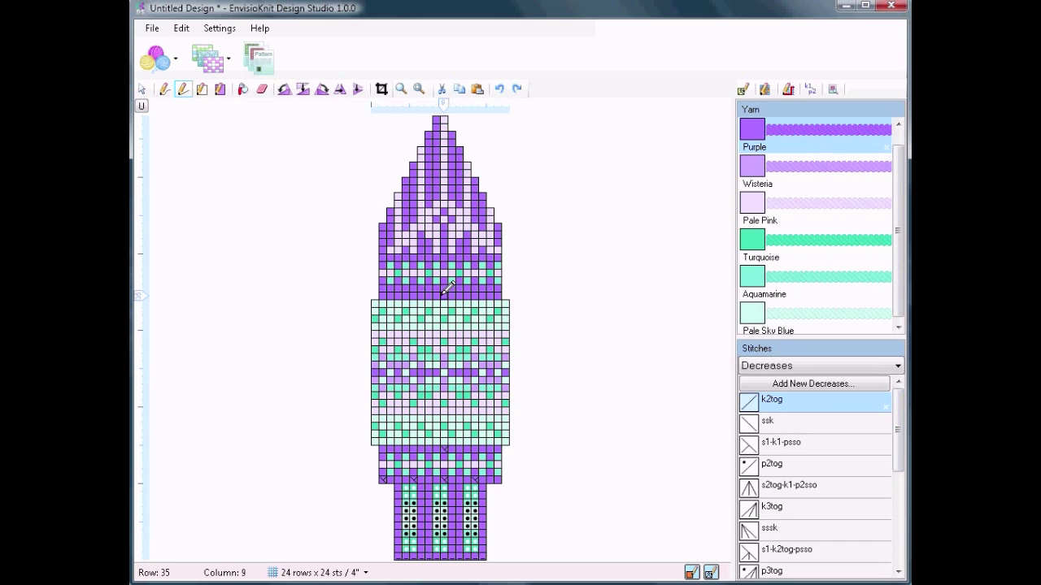
{"action": "left_click", "coordinate": [384, 294]}
Place Purple s2tog-k1-p2sso decreases along the crown's left edge in every odd row from 45 to 57
{"action": "left_click", "coordinate": [852, 488]}
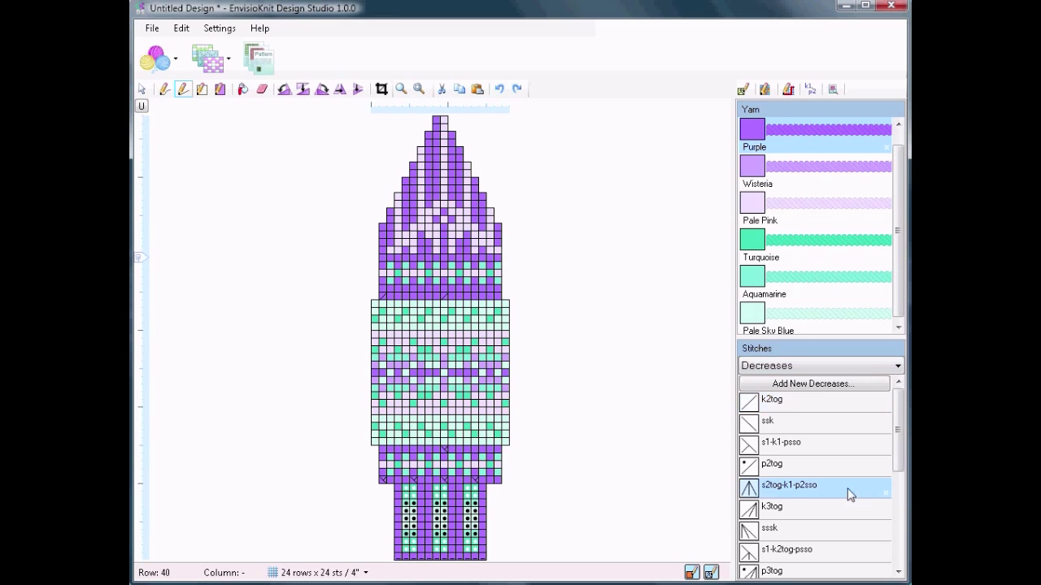
{"action": "left_click", "coordinate": [398, 204]}
{"action": "left_click", "coordinate": [405, 188]}
{"action": "left_click", "coordinate": [414, 173]}
{"action": "left_click", "coordinate": [421, 156]}
{"action": "left_click", "coordinate": [429, 143]}
{"action": "left_click", "coordinate": [435, 123]}
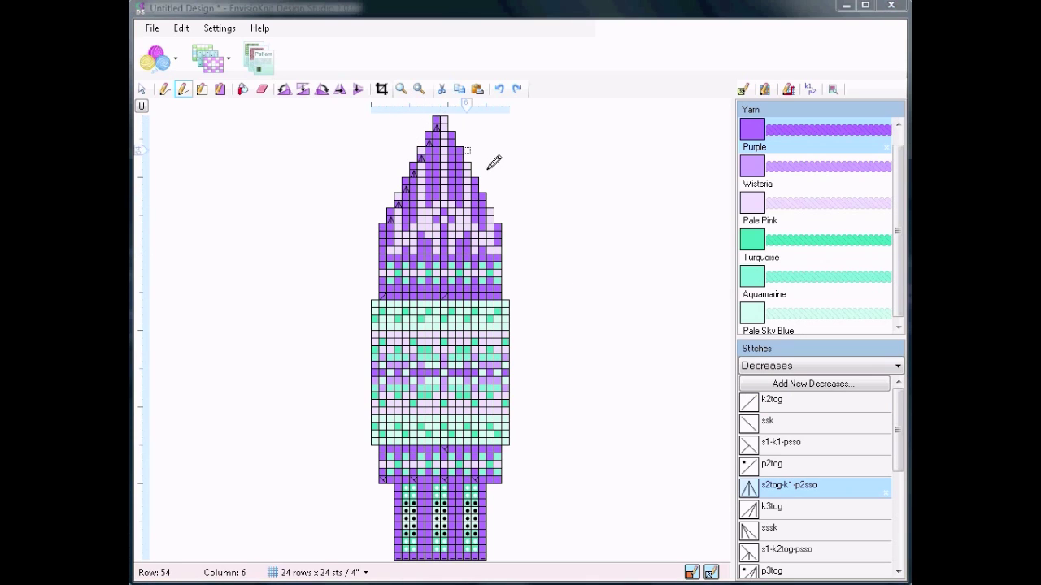
Make the basic knit stitch k the active stitch
{"action": "left_click", "coordinate": [782, 365]}
{"action": "left_click", "coordinate": [777, 382]}
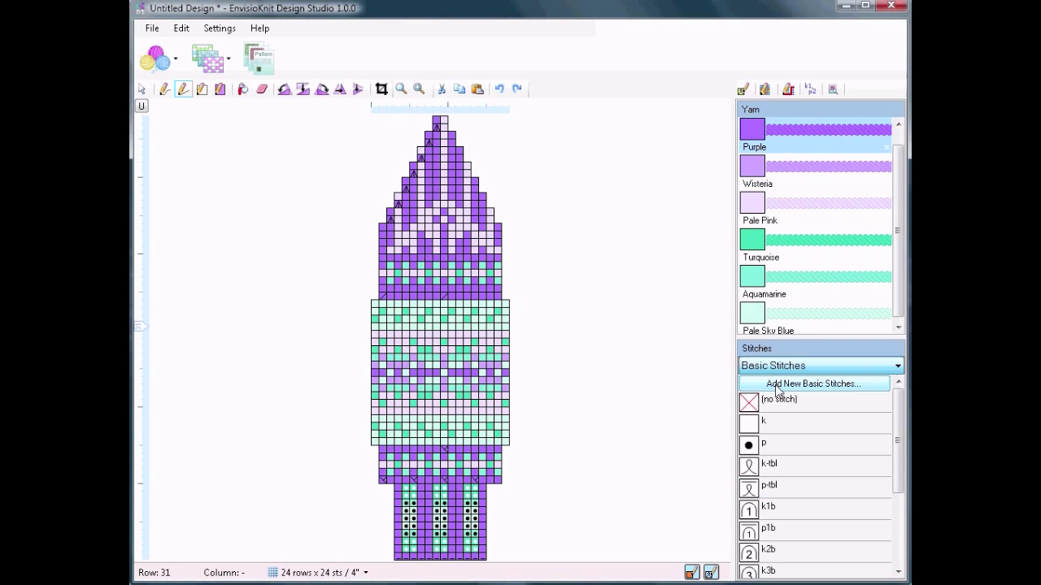
{"action": "left_click", "coordinate": [768, 430]}
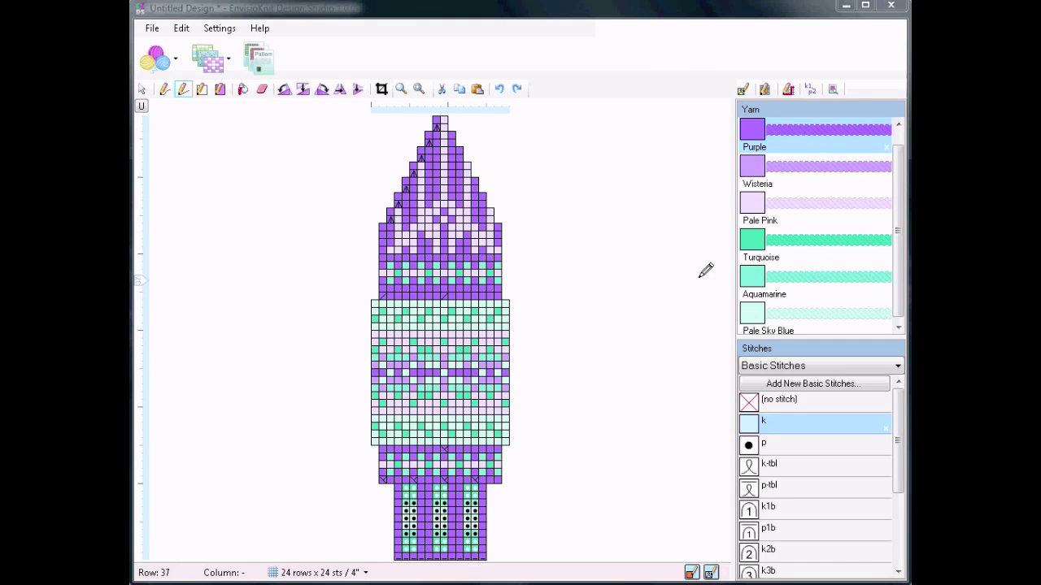
Recolour the Pale Pink yarn to Pastel Pink (247, 191, 236) and the Turquoise yarn to the darker Persian Green
{"action": "double_click", "coordinate": [794, 213]}
{"action": "left_click_drag", "start_coordinate": [629, 248], "coordinate": [640, 248]}
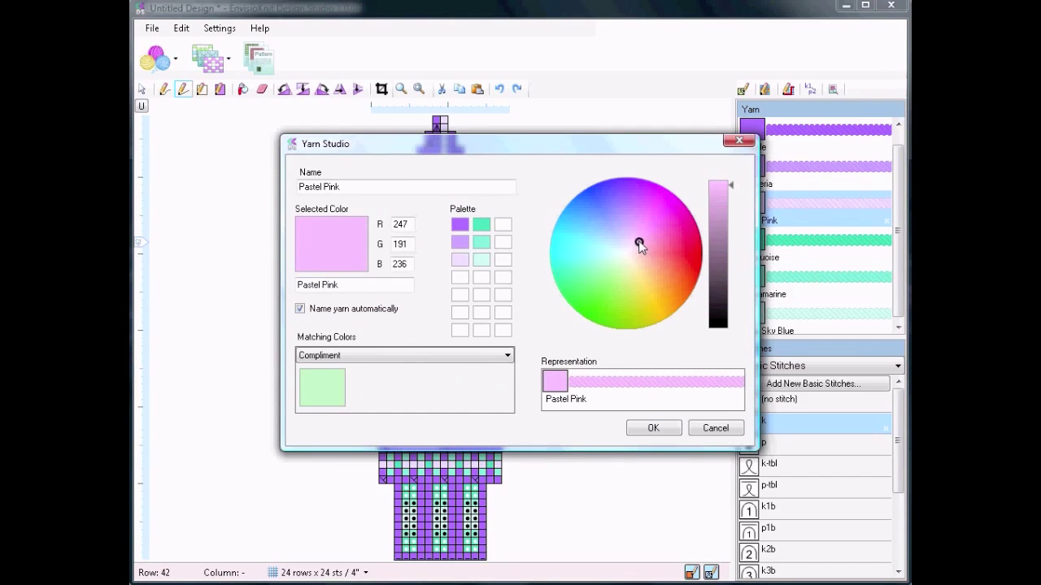
{"action": "left_click", "coordinate": [661, 428]}
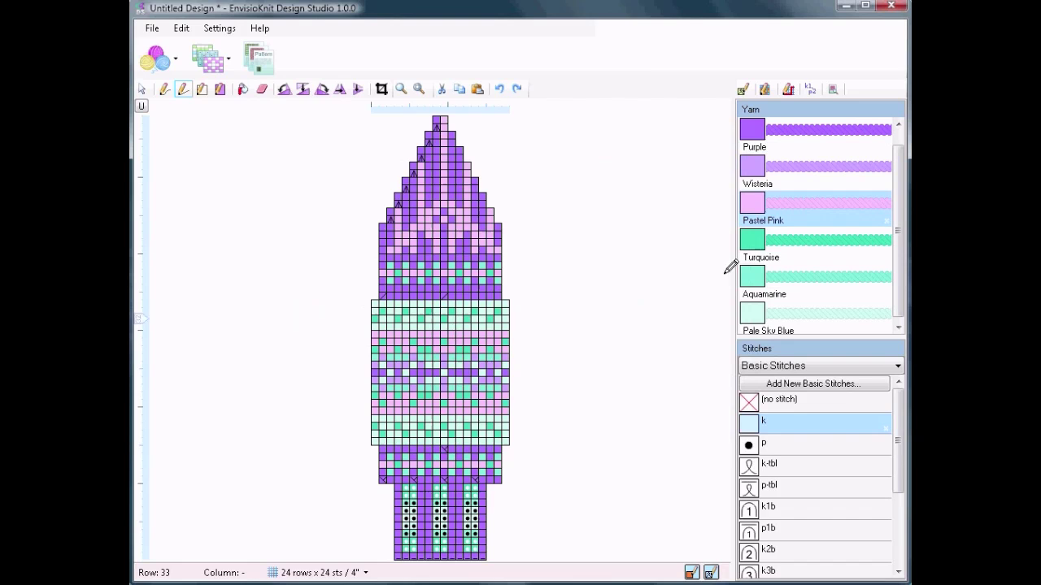
{"action": "double_click", "coordinate": [741, 254]}
{"action": "left_click_drag", "start_coordinate": [730, 211], "coordinate": [735, 232]}
{"action": "left_click", "coordinate": [663, 429]}
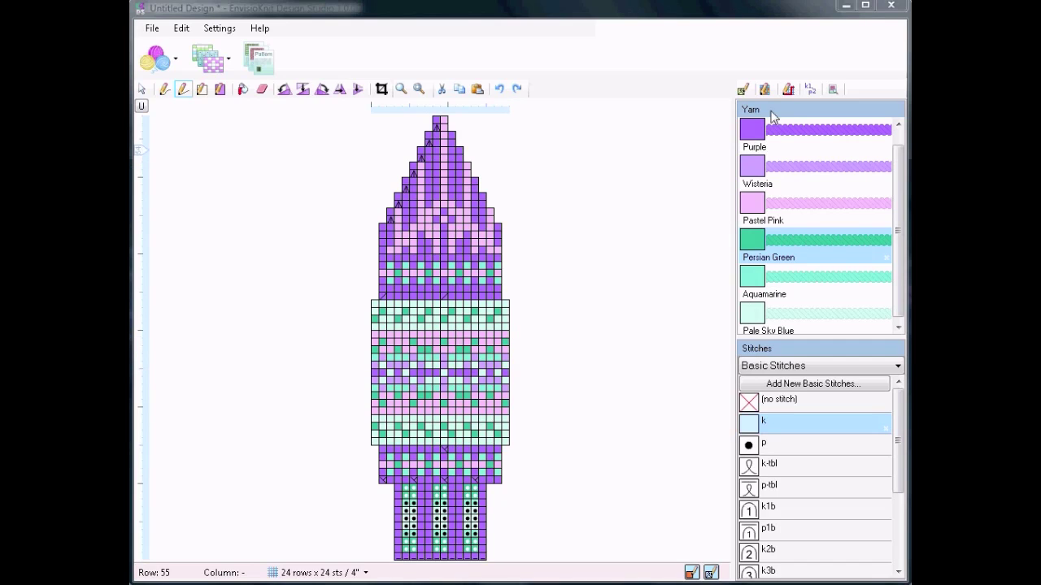
Draw a rectangular border around rows 21 to 29, columns 1 to 12, in the hat's central colourwork band
{"action": "left_click", "coordinate": [788, 90]}
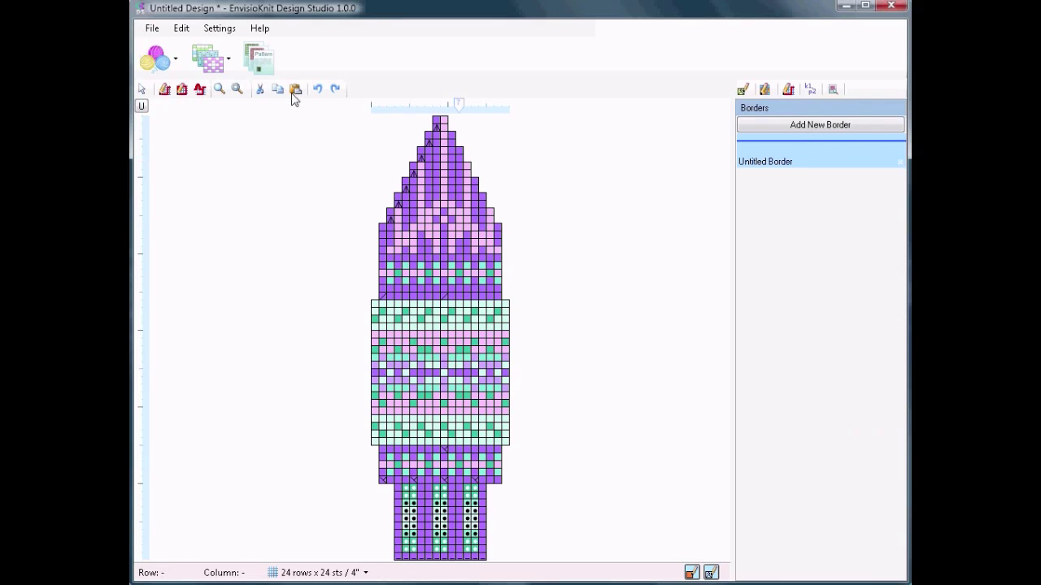
{"action": "left_click", "coordinate": [184, 91]}
{"action": "mouse_move", "coordinate": [506, 339]}
{"action": "left_mouse_down"}
{"action": "mouse_move", "coordinate": [449, 395]}
{"action": "mouse_move", "coordinate": [418, 405]}
{"action": "left_mouse_up"}
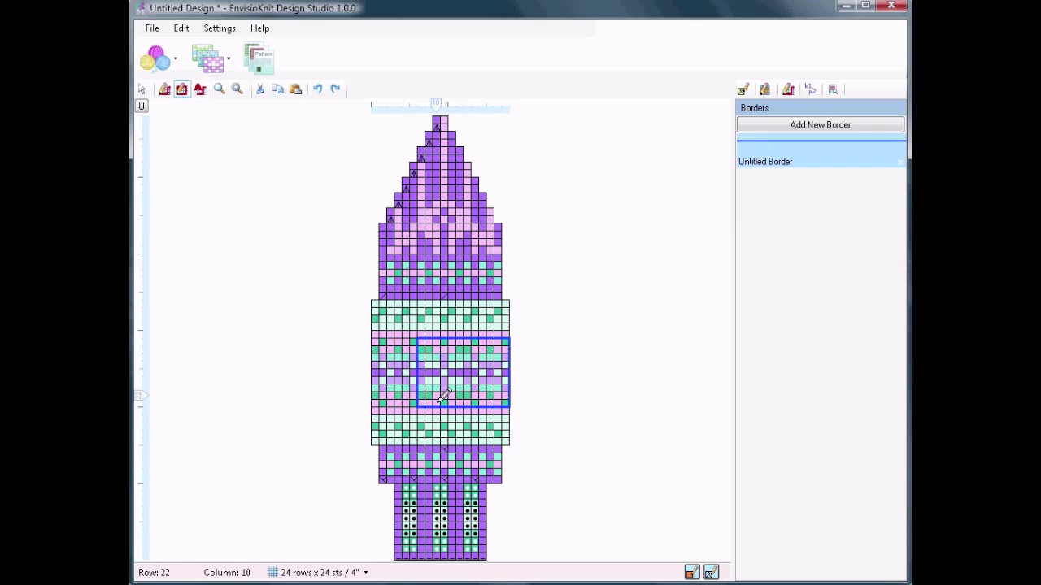
Name the border "Border Pattern", colour it Red (255, 7, 20) and make its line one notch thicker
{"action": "double_click", "coordinate": [782, 158]}
{"action": "left_click_drag", "start_coordinate": [641, 331], "coordinate": [648, 335]}
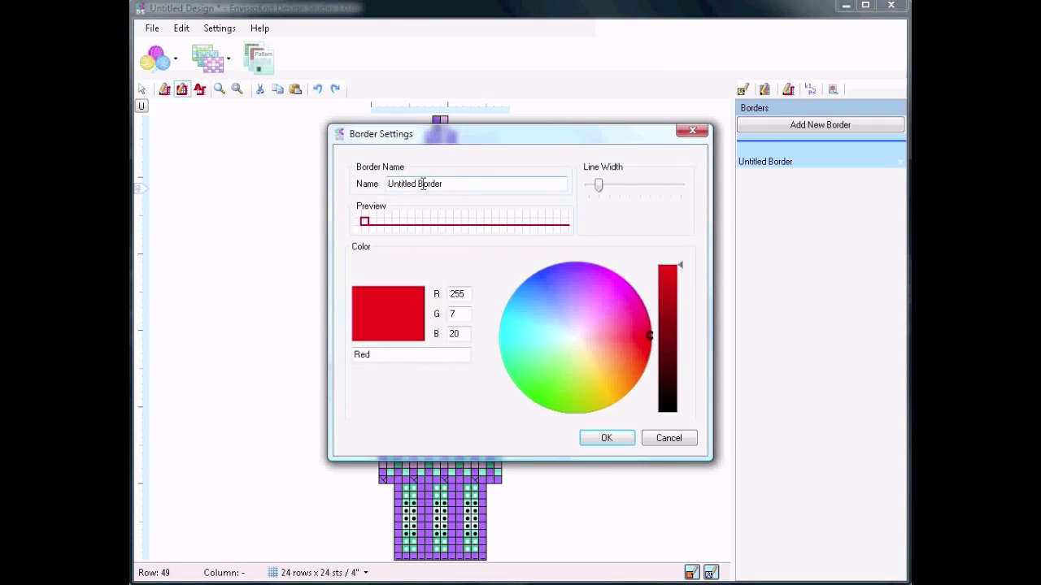
{"action": "left_click_drag", "start_coordinate": [458, 184], "coordinate": [376, 191]}
{"action": "type", "text": "Border Pattern"}
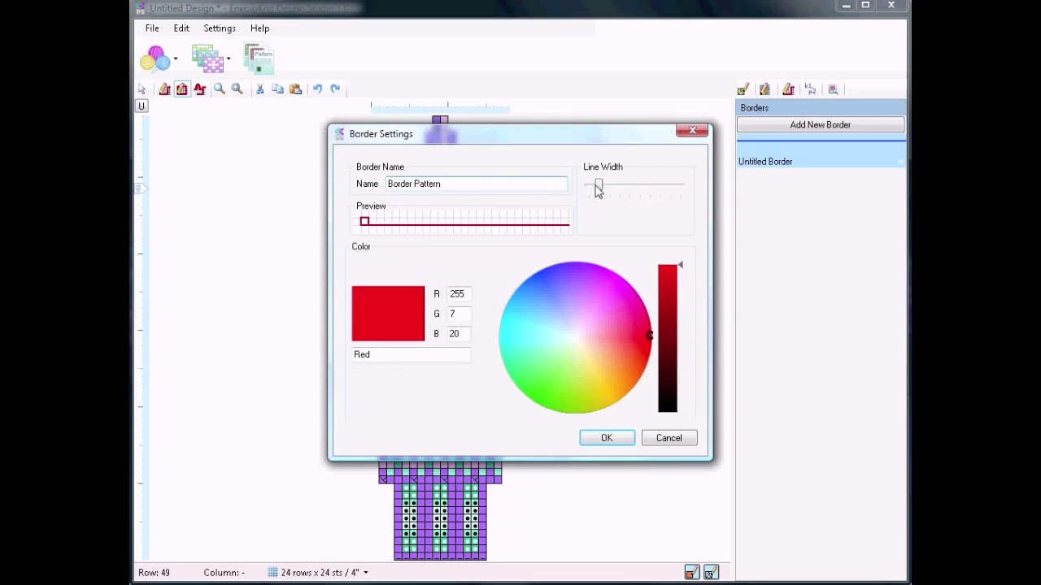
{"action": "left_click_drag", "start_coordinate": [600, 190], "coordinate": [607, 189]}
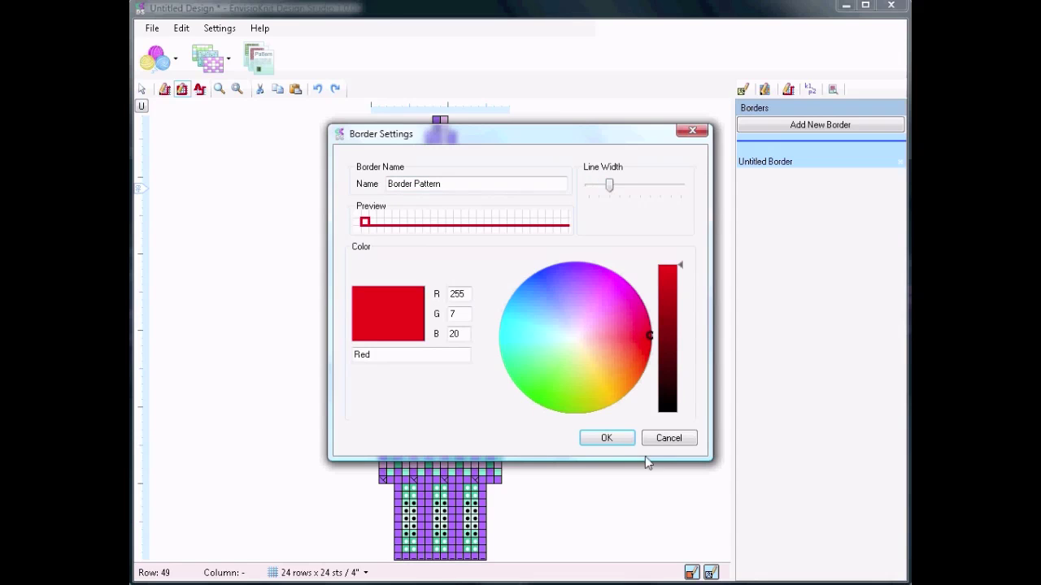
{"action": "left_click", "coordinate": [623, 439]}
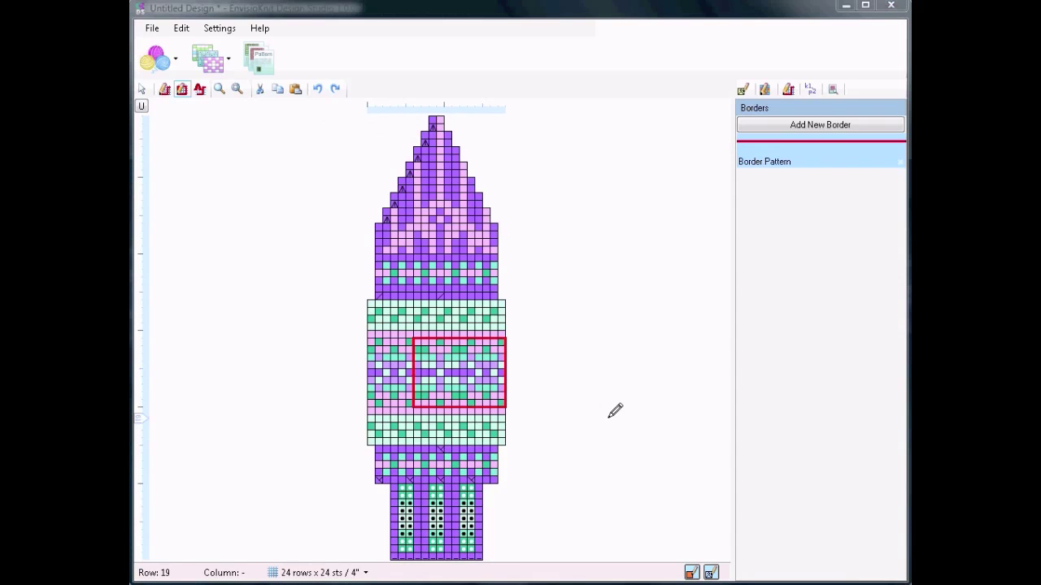
Display the written row instructions and set them for knitting in the round
{"action": "left_click", "coordinate": [813, 90]}
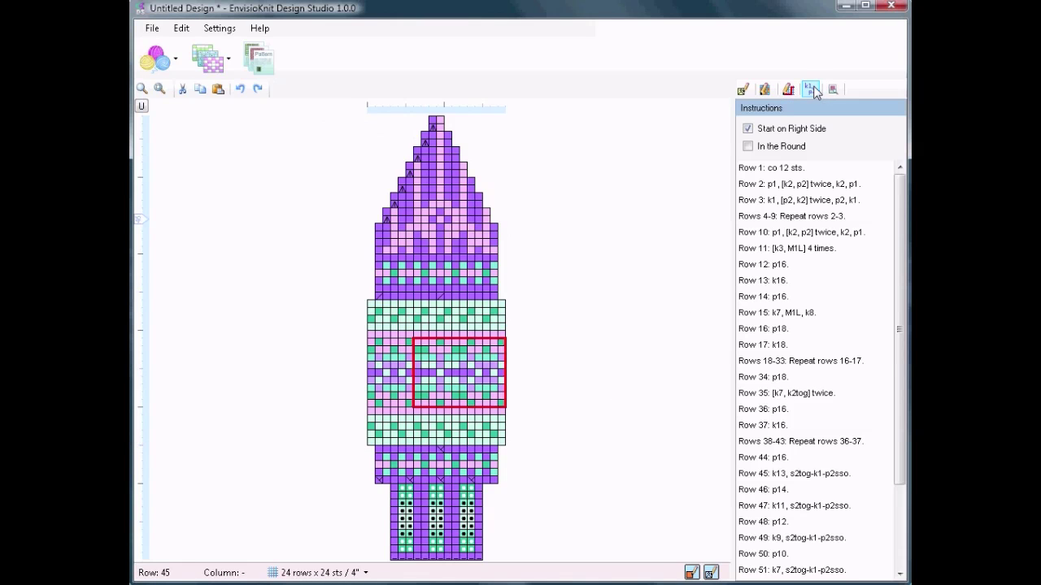
{"action": "left_click", "coordinate": [747, 147]}
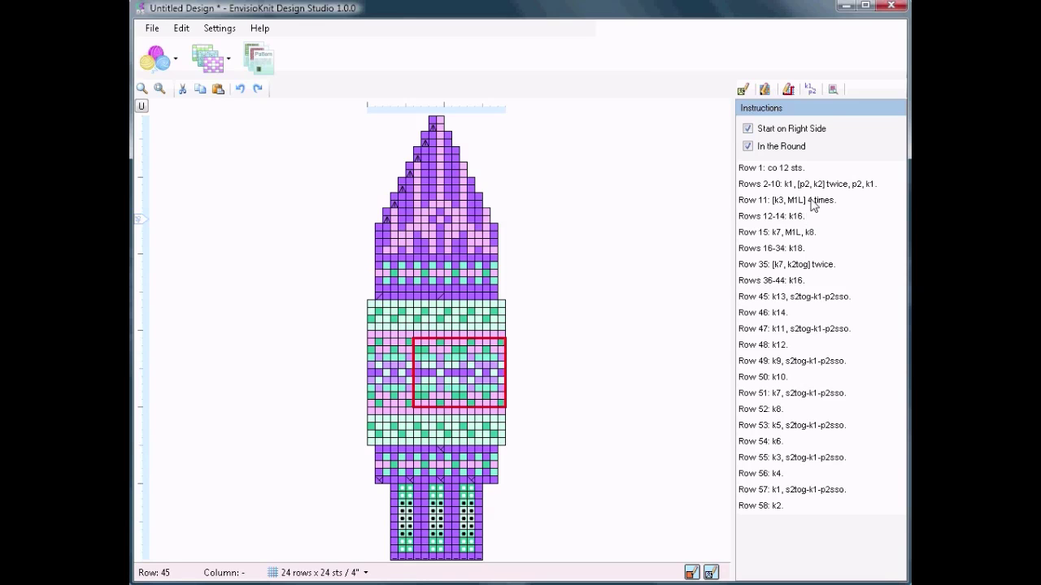
In the chart preview, hide the legend headers and set the grid colour to Flint (67, 67, 67)
{"action": "left_click", "coordinate": [831, 91]}
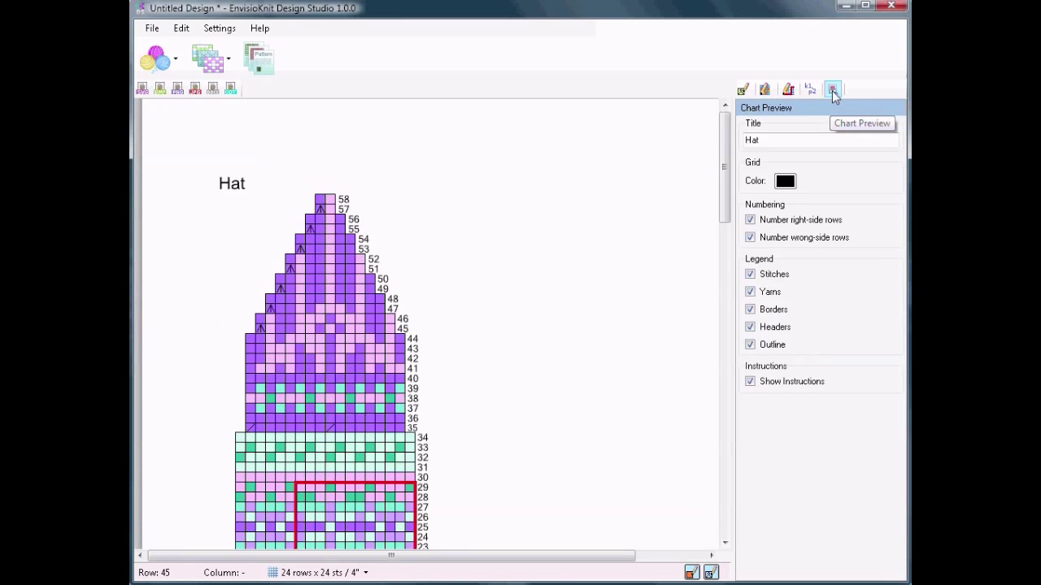
{"action": "left_click_drag", "start_coordinate": [726, 140], "coordinate": [729, 253]}
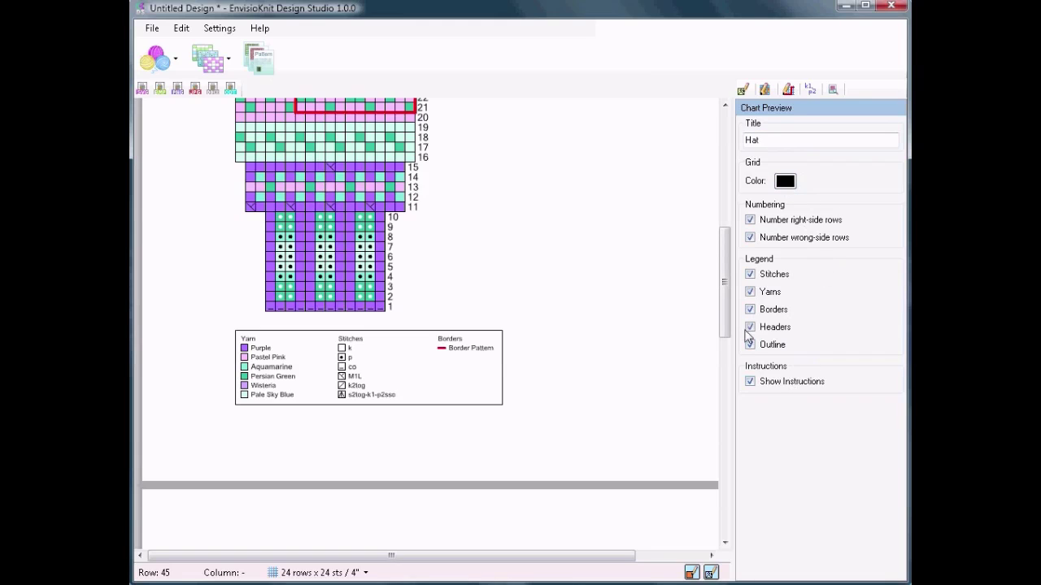
{"action": "left_click_drag", "start_coordinate": [728, 306], "coordinate": [667, 352]}
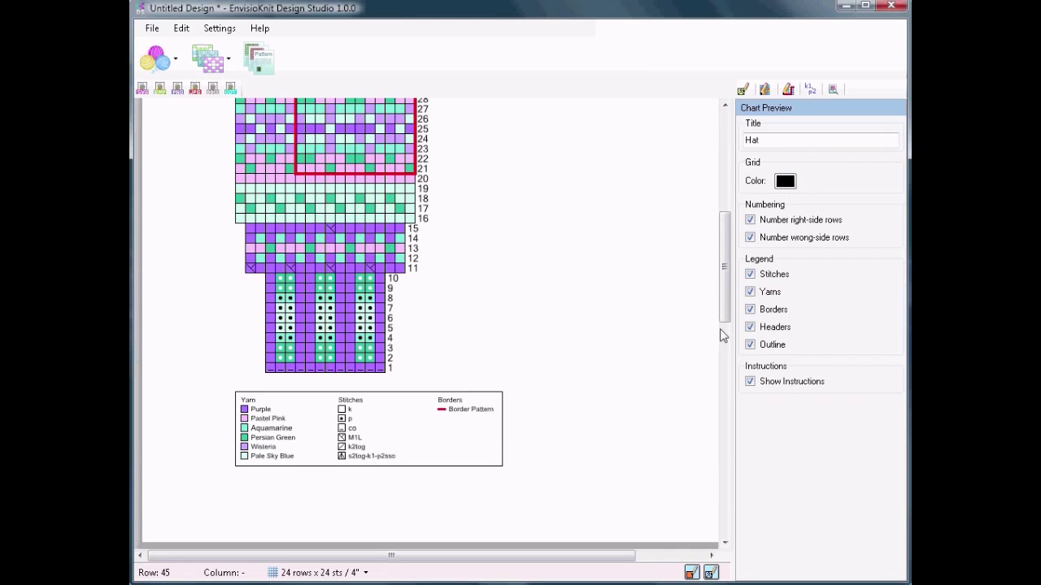
{"action": "left_click", "coordinate": [751, 328]}
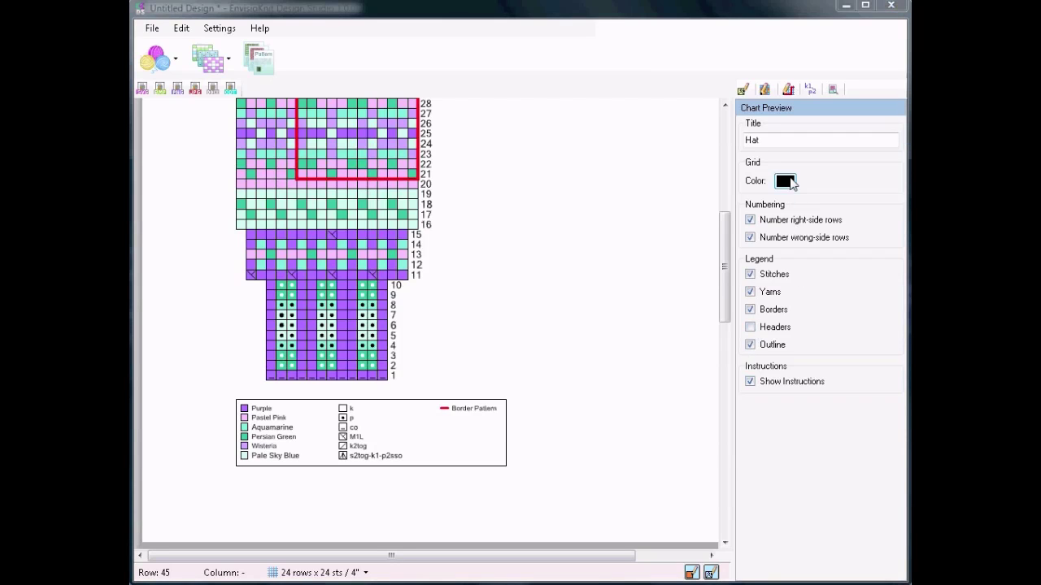
{"action": "left_click_drag", "start_coordinate": [673, 345], "coordinate": [674, 323]}
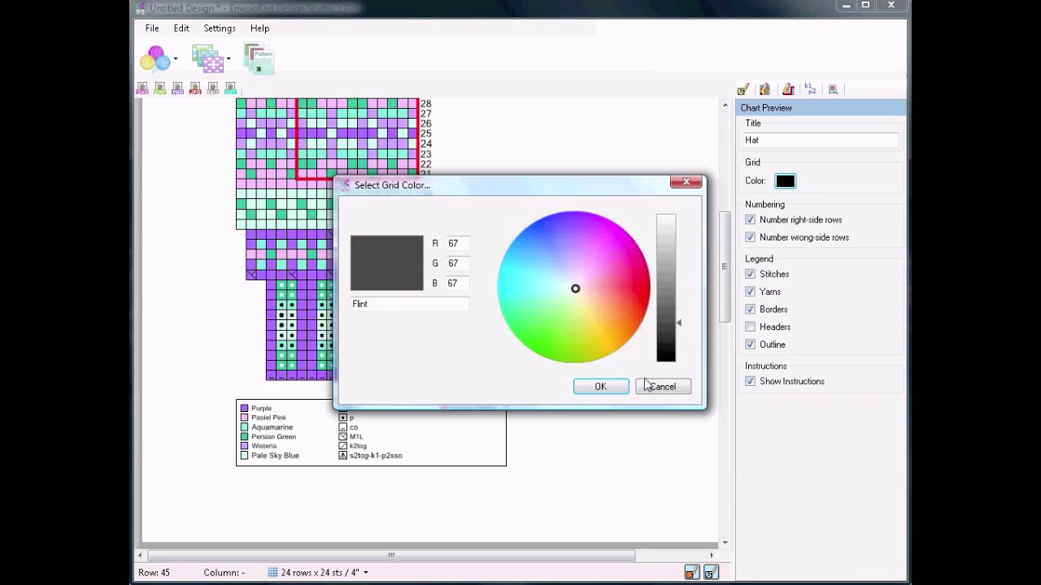
{"action": "left_click", "coordinate": [600, 386]}
{"action": "left_click_drag", "start_coordinate": [725, 267], "coordinate": [620, 144]}
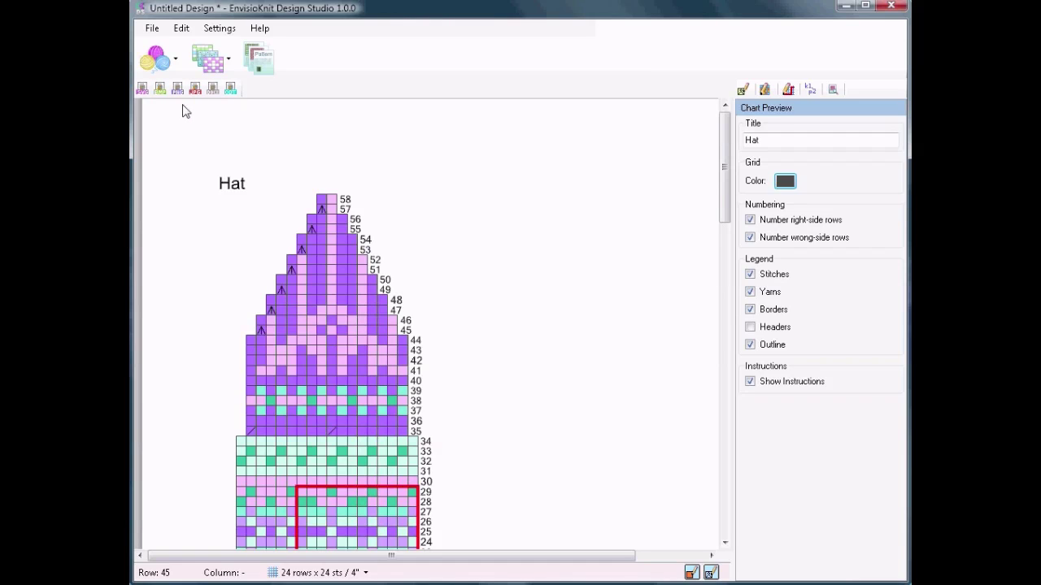
Preview the complete pattern document and look through its pages
{"action": "left_click", "coordinate": [225, 96]}
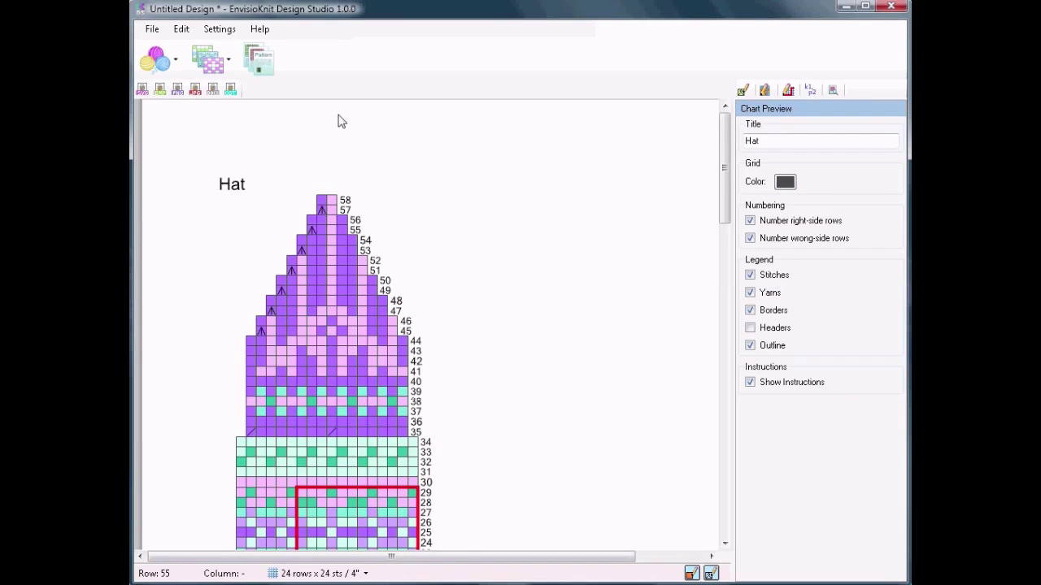
{"action": "left_click", "coordinate": [260, 60]}
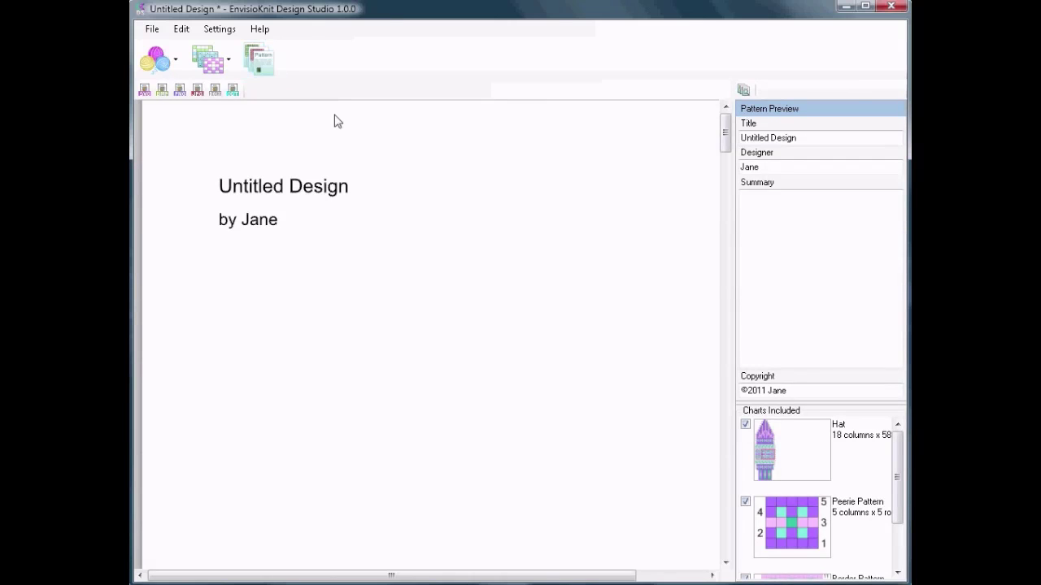
{"action": "left_click_drag", "start_coordinate": [726, 145], "coordinate": [745, 518]}
{"action": "scroll", "coordinate": [715, 388], "scroll_direction": "up", "scroll_amount": 10}
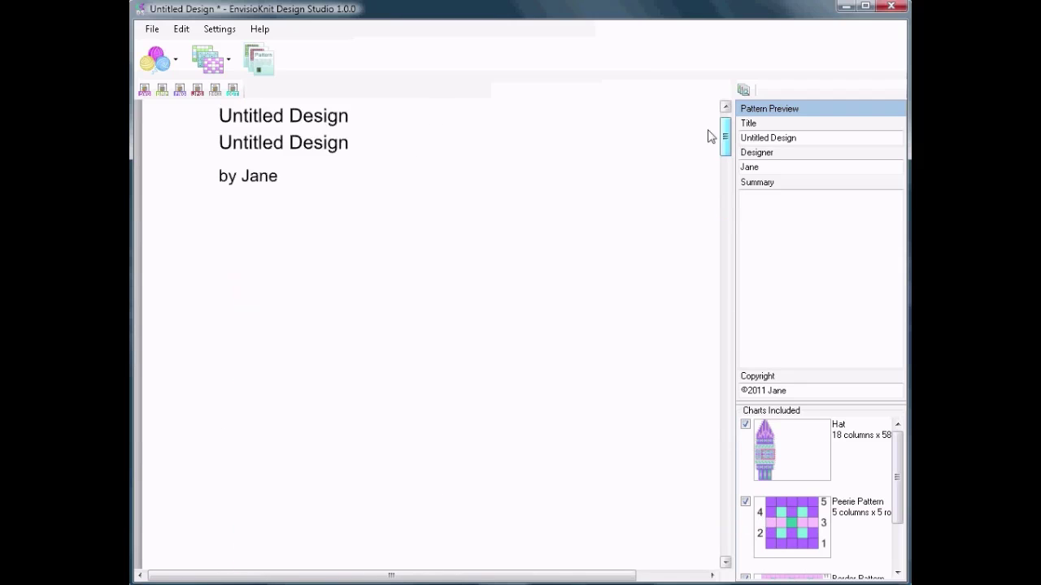
Title the pattern "Fair Isle Tammy" preceded by the designer's first name in the possessive, and set the designer to Blue Sheep Software
{"action": "double_click", "coordinate": [785, 138]}
{"action": "left_click_drag", "start_coordinate": [805, 140], "coordinate": [731, 147]}
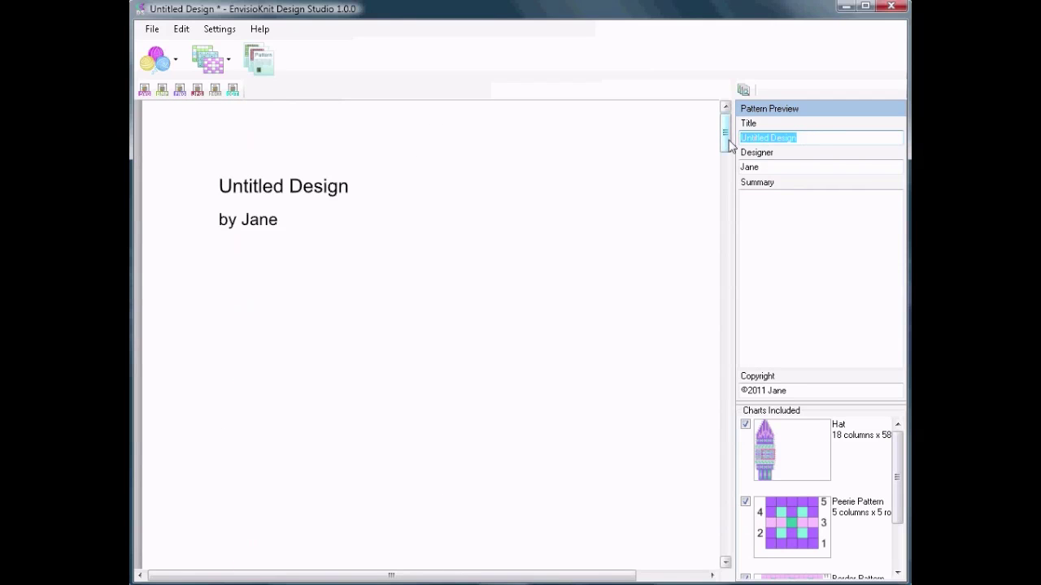
{"action": "type", "text": "Jane's Fair Isle Tammy"}
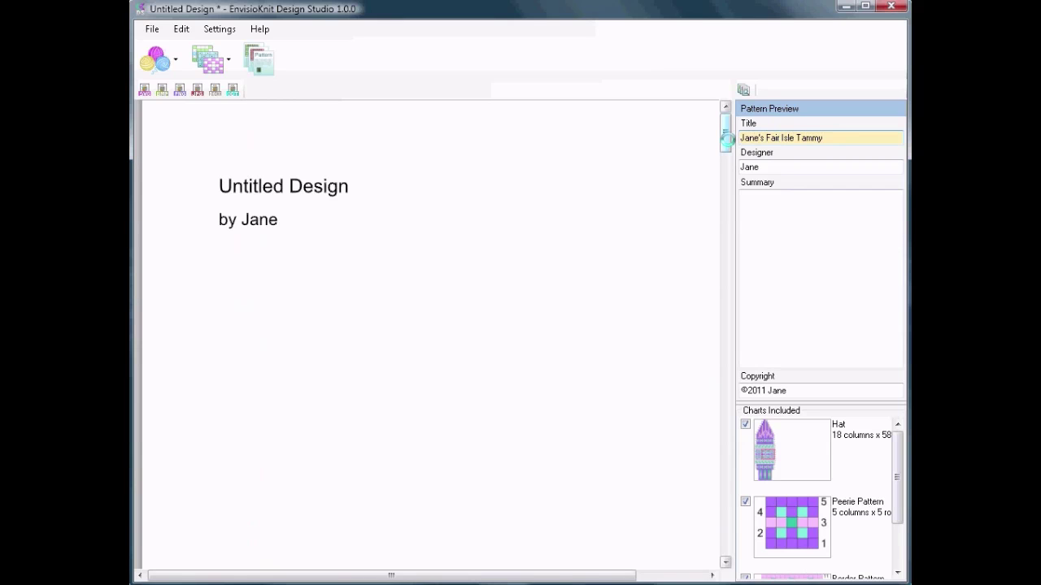
{"action": "left_click", "coordinate": [751, 165]}
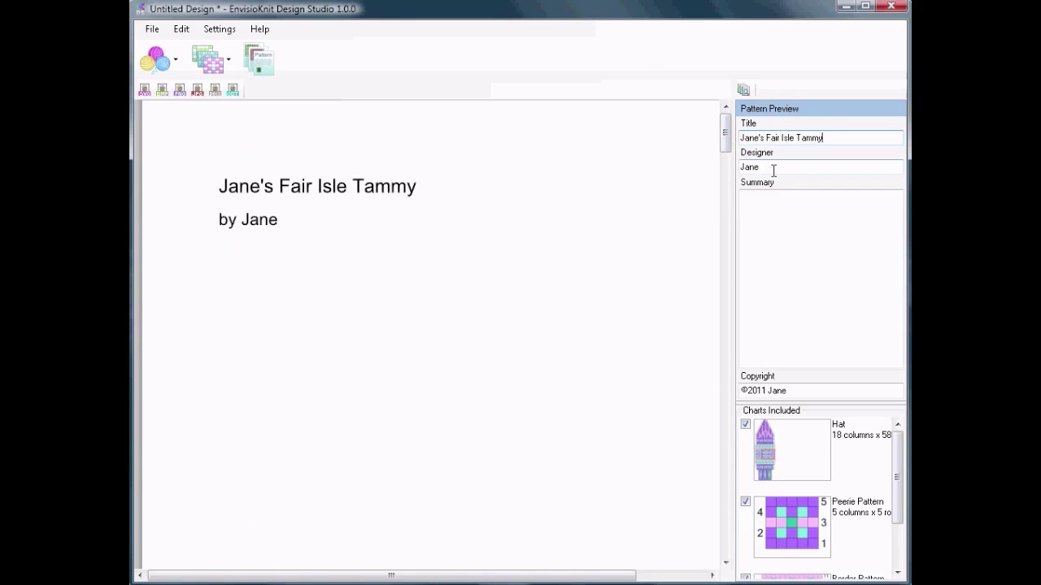
{"action": "double_click", "coordinate": [747, 169]}
{"action": "type", "text": "V"}
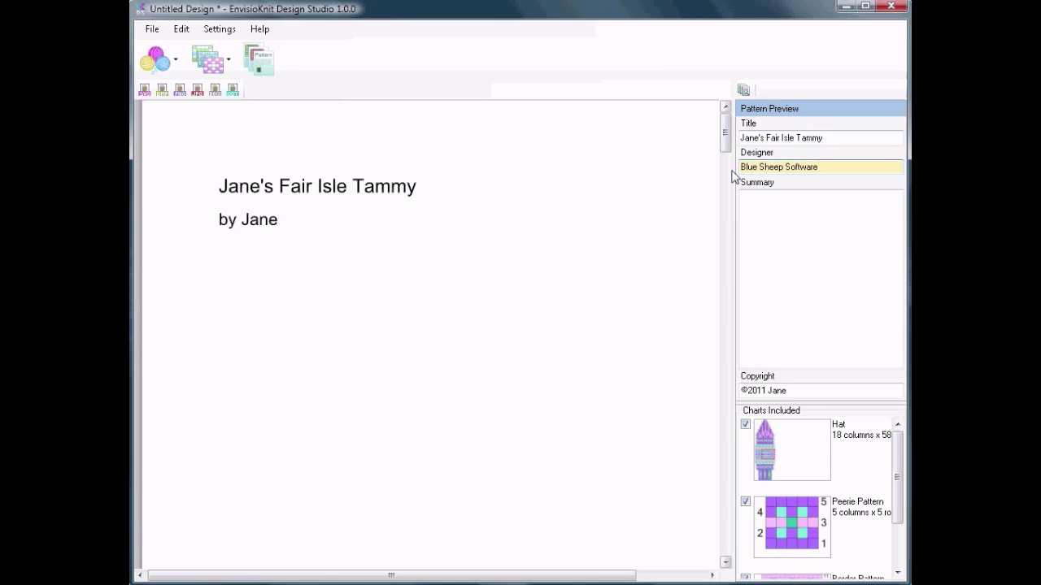
Set the copyright notice to ©2011 Blue Sheep Software
{"action": "left_click", "coordinate": [821, 393]}
{"action": "left_click_drag", "start_coordinate": [790, 391], "coordinate": [771, 389]}
{"action": "type", "text": "Blue Sheep Softwar"}
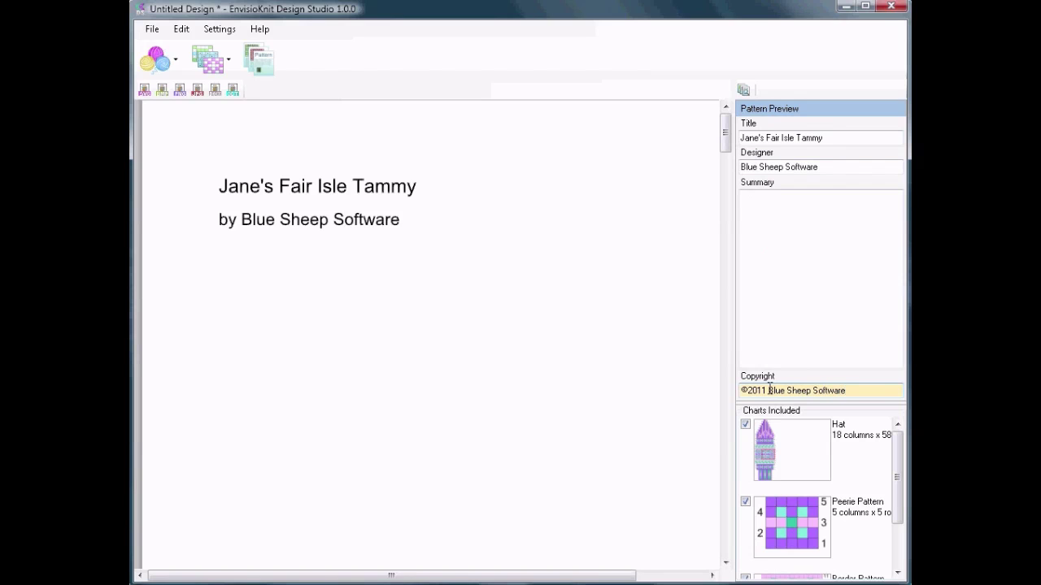
{"action": "key", "text": "Return"}
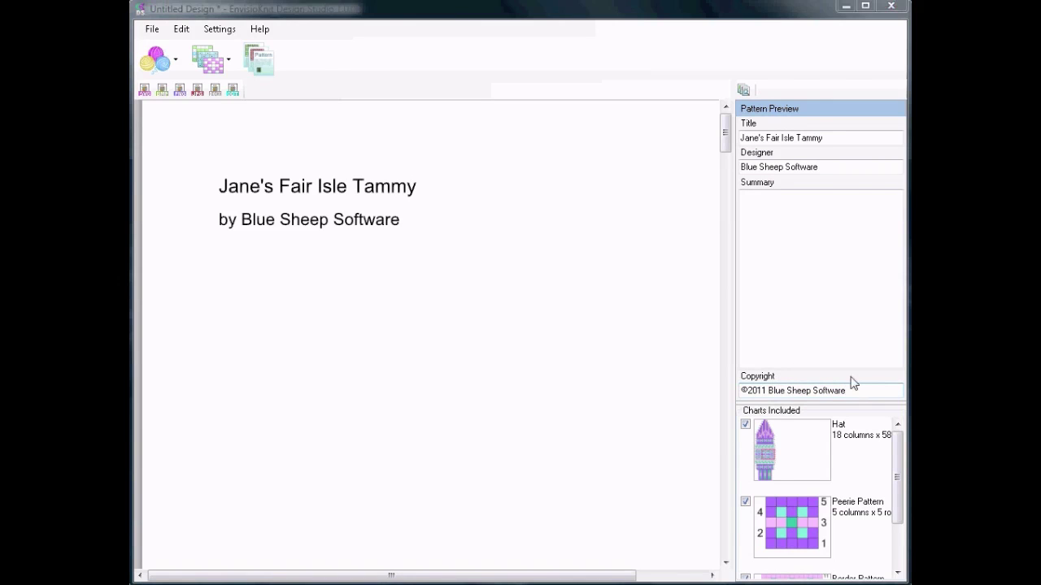
Paste the prepared text covering adult size, gauge, six yarn colors, US size 3 needles and knitting instructions into the pattern's summary
{"action": "left_click", "coordinate": [780, 228]}
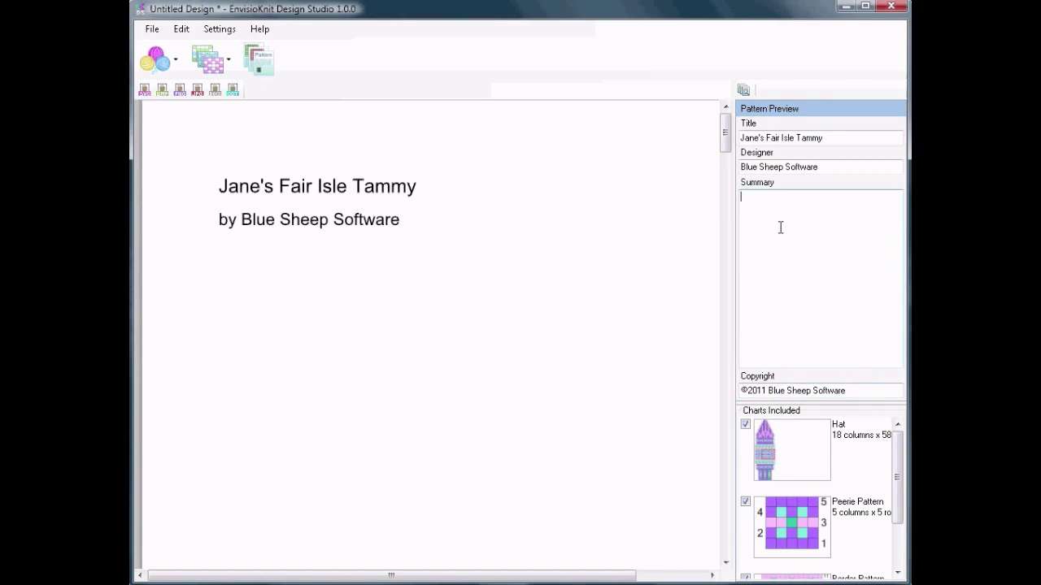
{"action": "right_click", "coordinate": [780, 226]}
{"action": "left_click", "coordinate": [702, 299]}
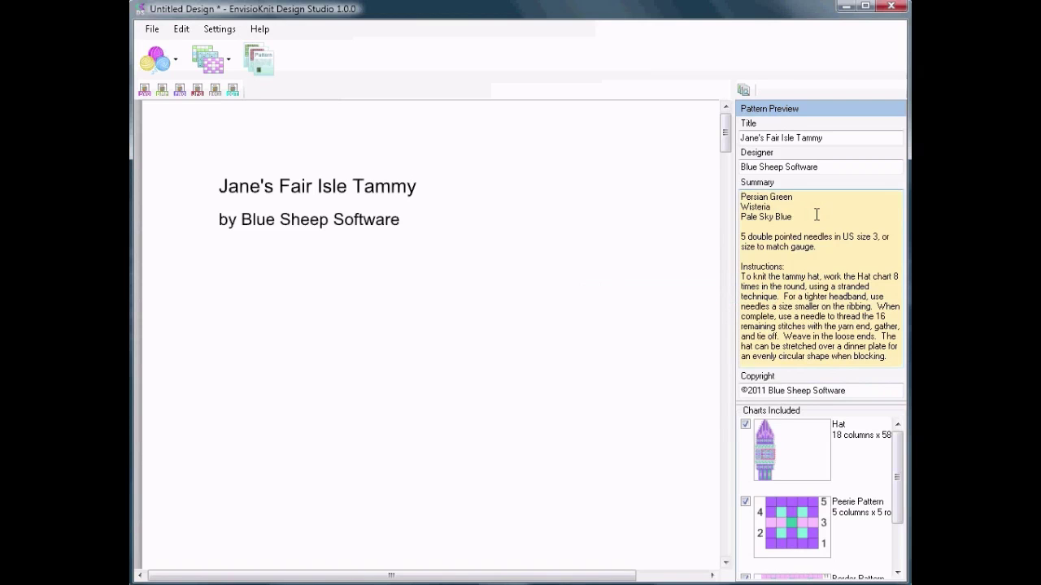
{"action": "key", "text": "Return"}
{"action": "scroll", "coordinate": [900, 478], "scroll_direction": "down", "scroll_amount": 5}
{"action": "scroll", "coordinate": [897, 499], "scroll_direction": "up", "scroll_amount": 3}
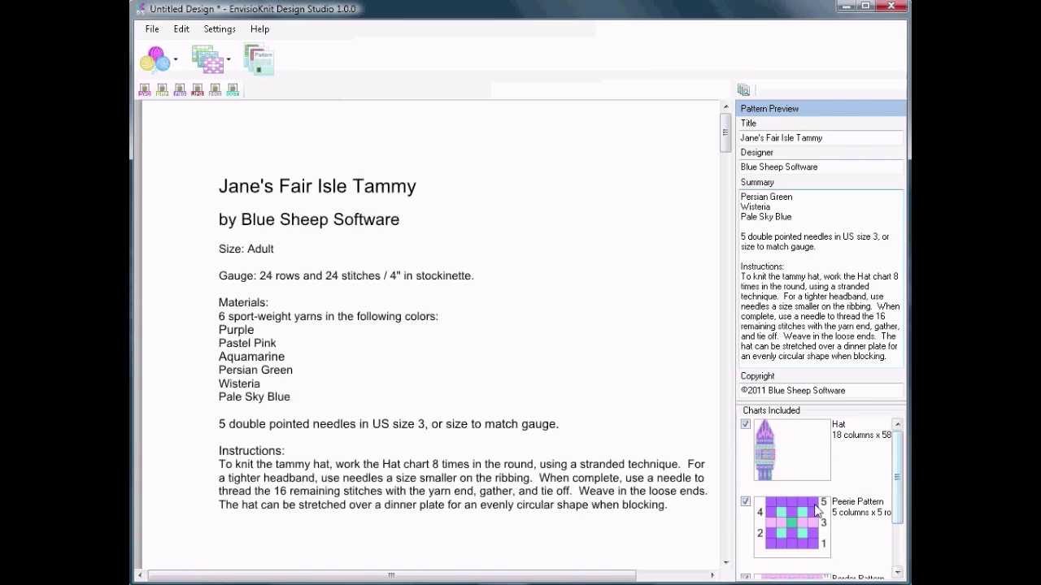
Exclude the Peerie Pattern and Border Pattern charts from the pattern document and check the Hat chart in the preview
{"action": "left_click", "coordinate": [746, 502]}
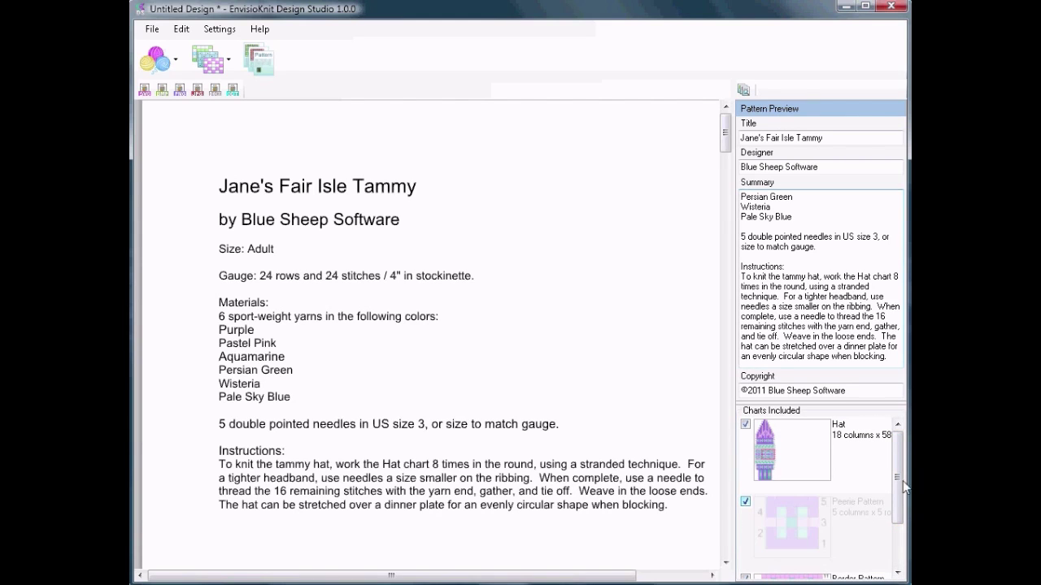
{"action": "scroll", "coordinate": [901, 523], "scroll_direction": "down", "scroll_amount": 2}
{"action": "left_click", "coordinate": [745, 508]}
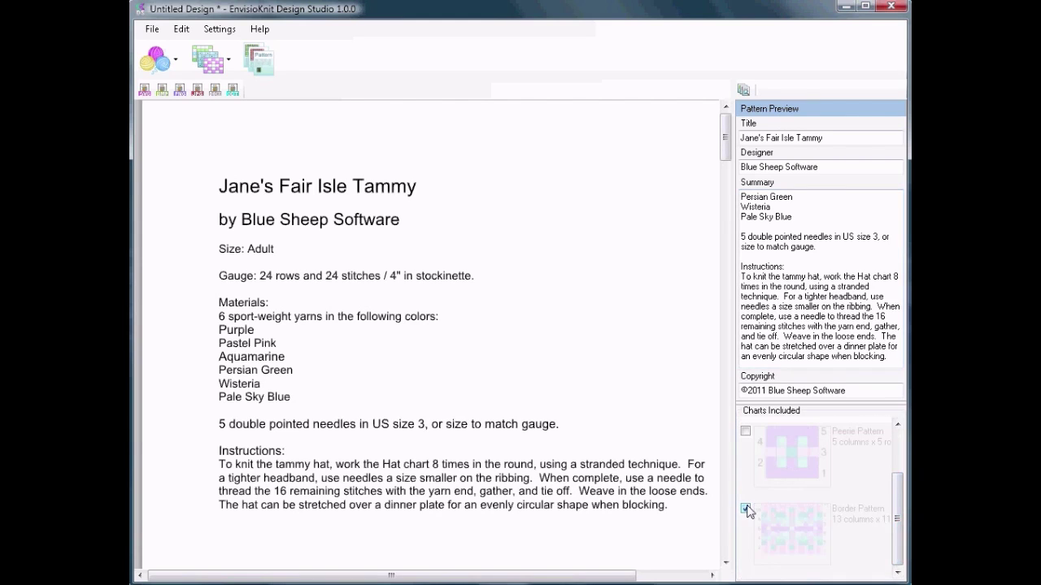
{"action": "scroll", "coordinate": [898, 528], "scroll_direction": "up", "scroll_amount": 3}
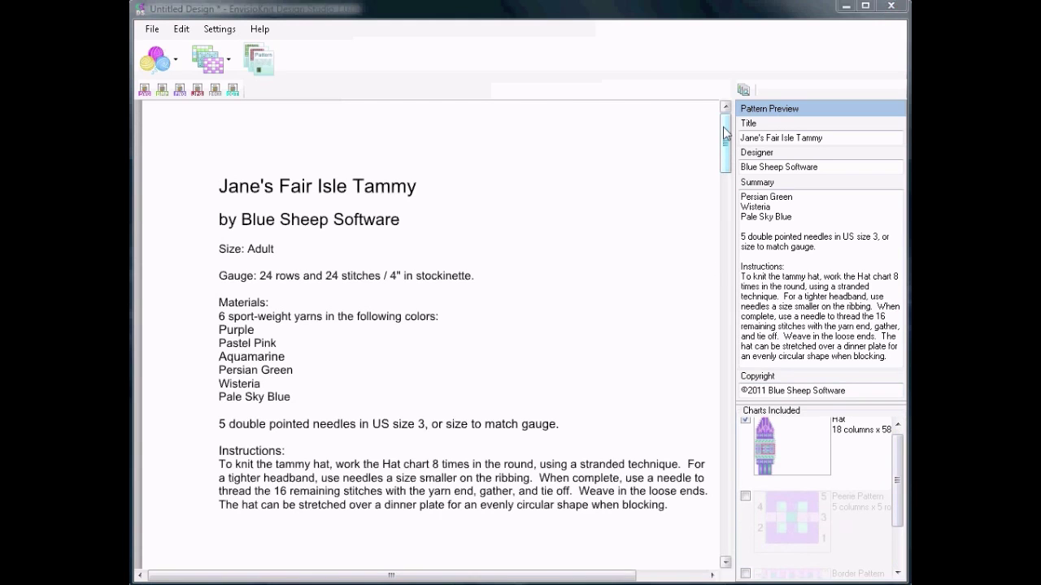
{"action": "scroll", "coordinate": [720, 159], "scroll_direction": "down", "scroll_amount": 4}
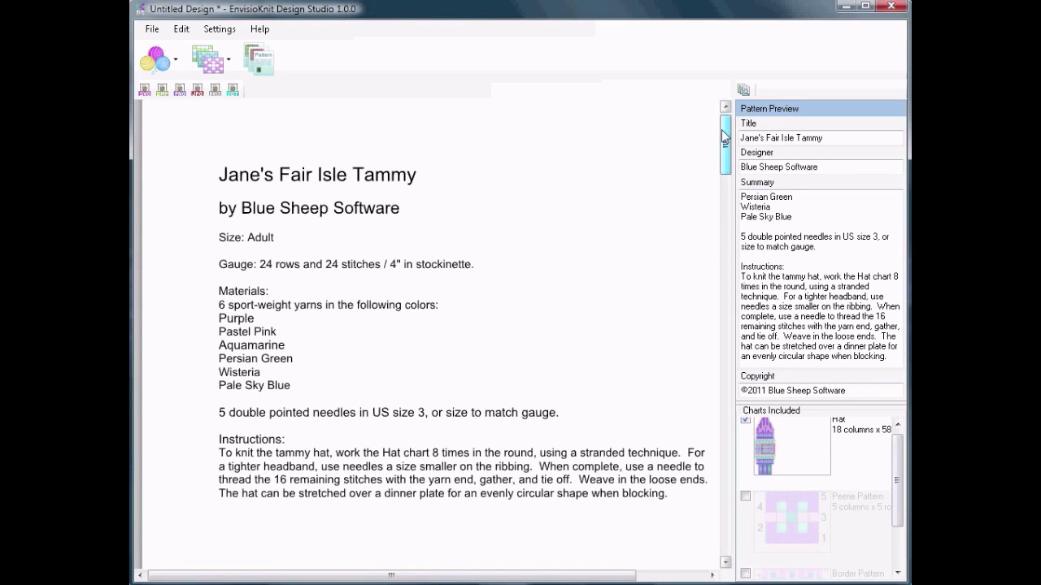
{"action": "scroll", "coordinate": [704, 220], "scroll_direction": "down", "scroll_amount": 15}
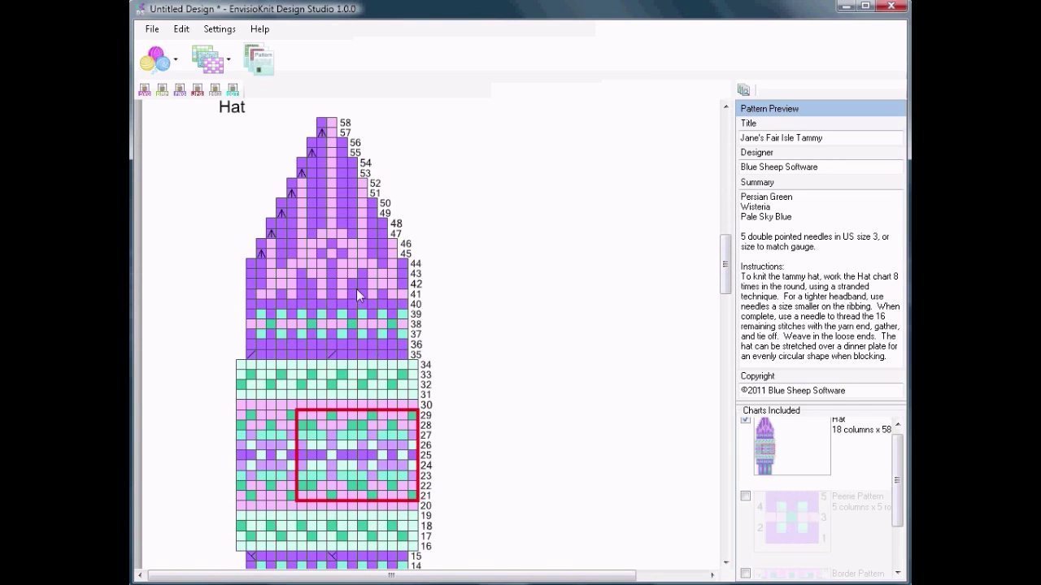
Open the Hat chart for editing and delete one row at row 36, in the plain purple band
{"action": "left_click", "coordinate": [213, 60]}
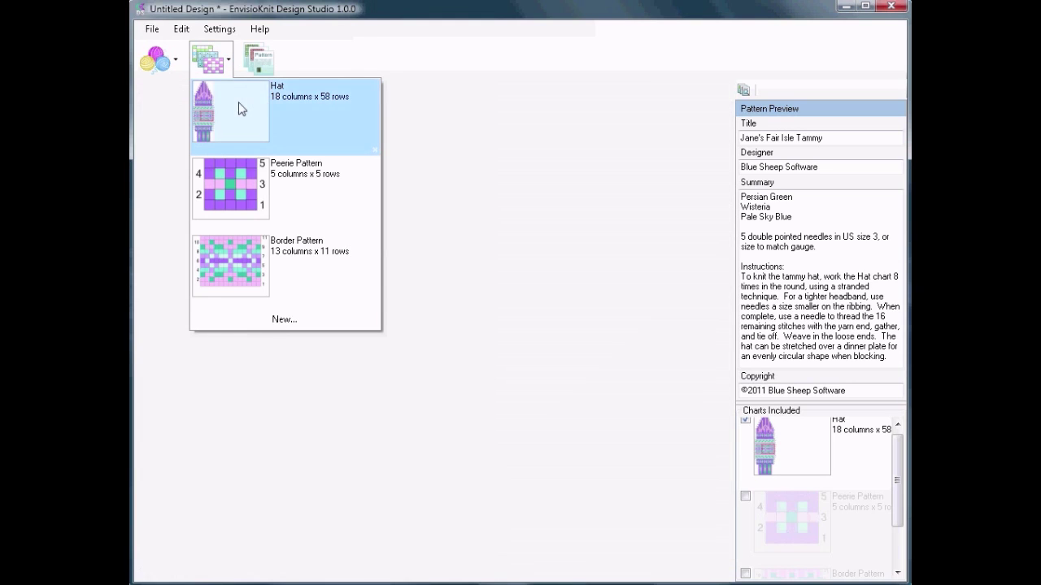
{"action": "left_click", "coordinate": [237, 101]}
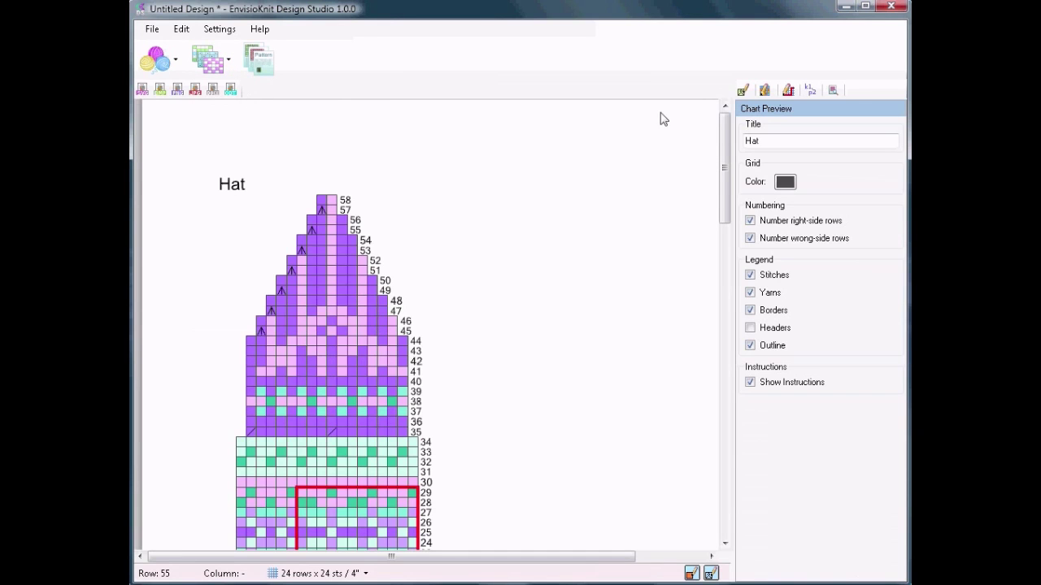
{"action": "left_click", "coordinate": [738, 90]}
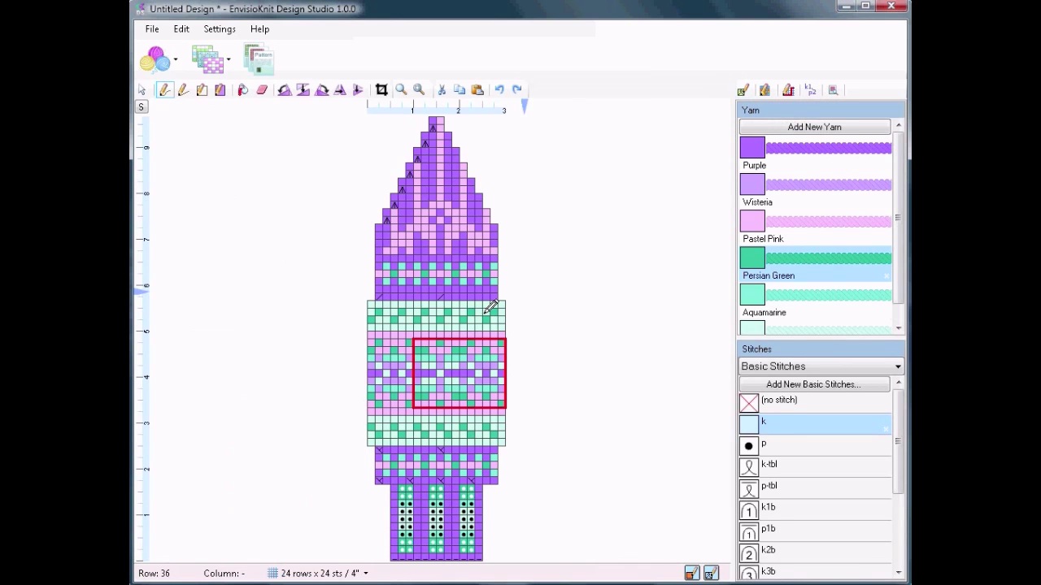
{"action": "right_click", "coordinate": [451, 288]}
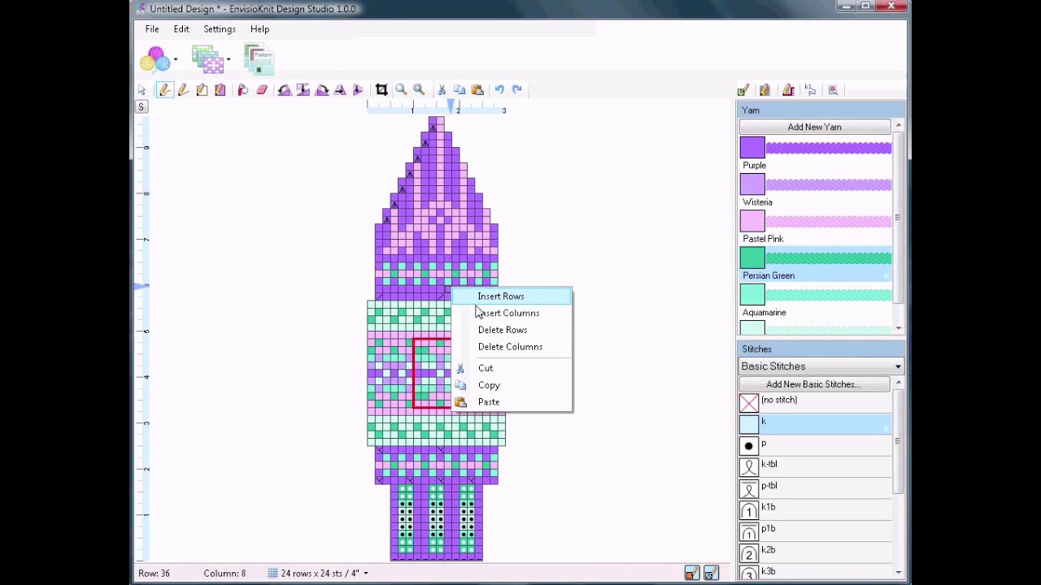
{"action": "left_click", "coordinate": [501, 330]}
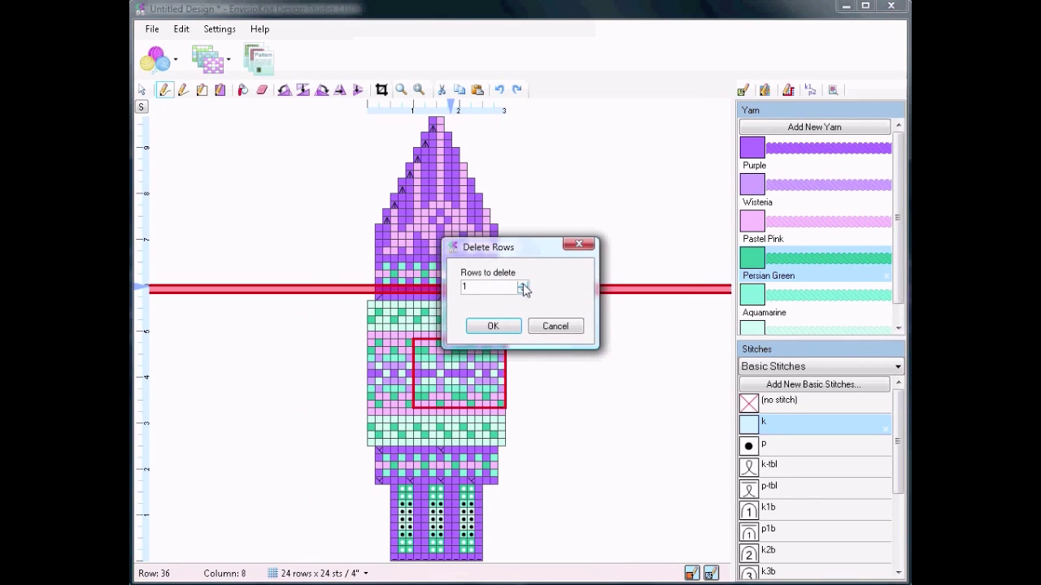
{"action": "left_click", "coordinate": [492, 324]}
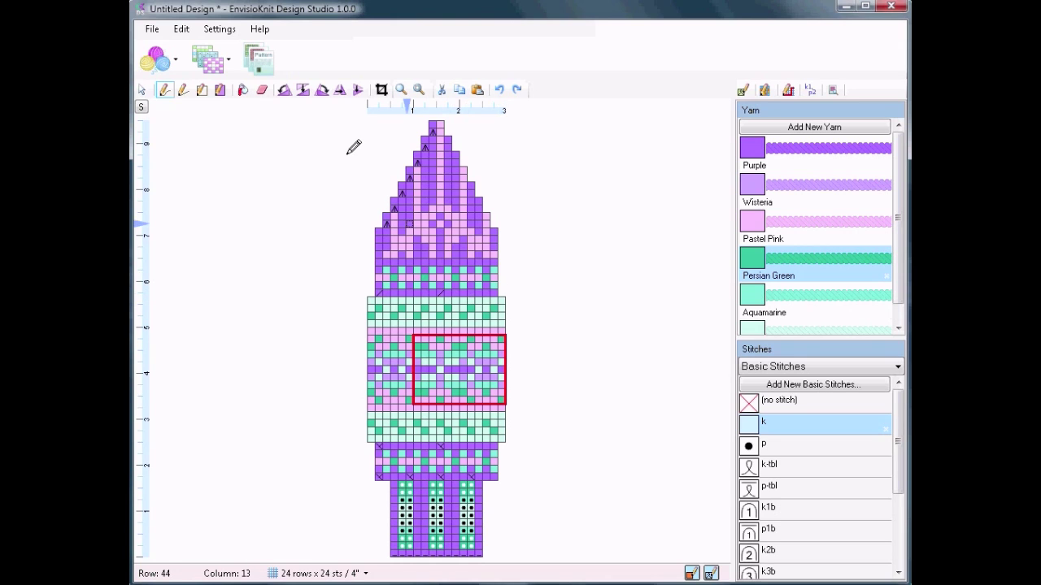
Return to the complete pattern preview and save the design as Tammy
{"action": "left_click", "coordinate": [260, 60]}
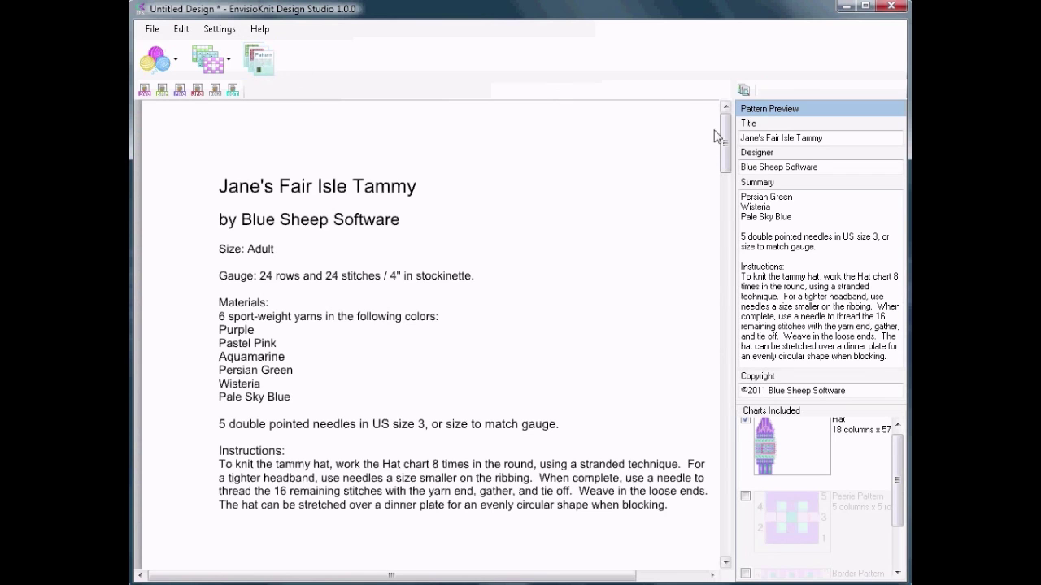
{"action": "mouse_move", "coordinate": [726, 147]}
{"action": "left_mouse_down"}
{"action": "mouse_move", "coordinate": [719, 269]}
{"action": "mouse_move", "coordinate": [746, 485]}
{"action": "mouse_move", "coordinate": [723, 458]}
{"action": "mouse_move", "coordinate": [720, 488]}
{"action": "mouse_move", "coordinate": [742, 232]}
{"action": "mouse_move", "coordinate": [716, 152]}
{"action": "left_mouse_up"}
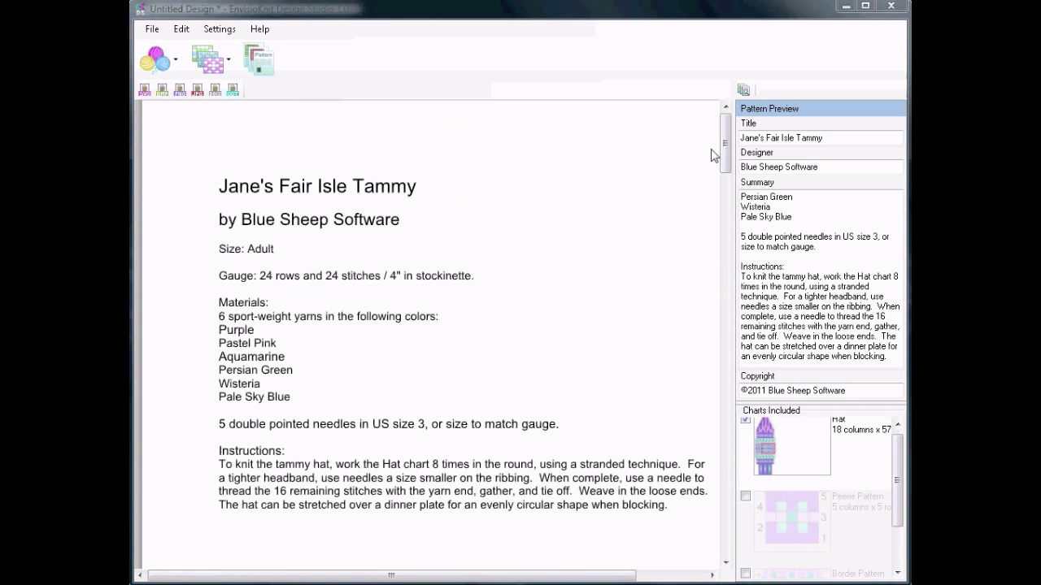
{"action": "left_click", "coordinate": [152, 30]}
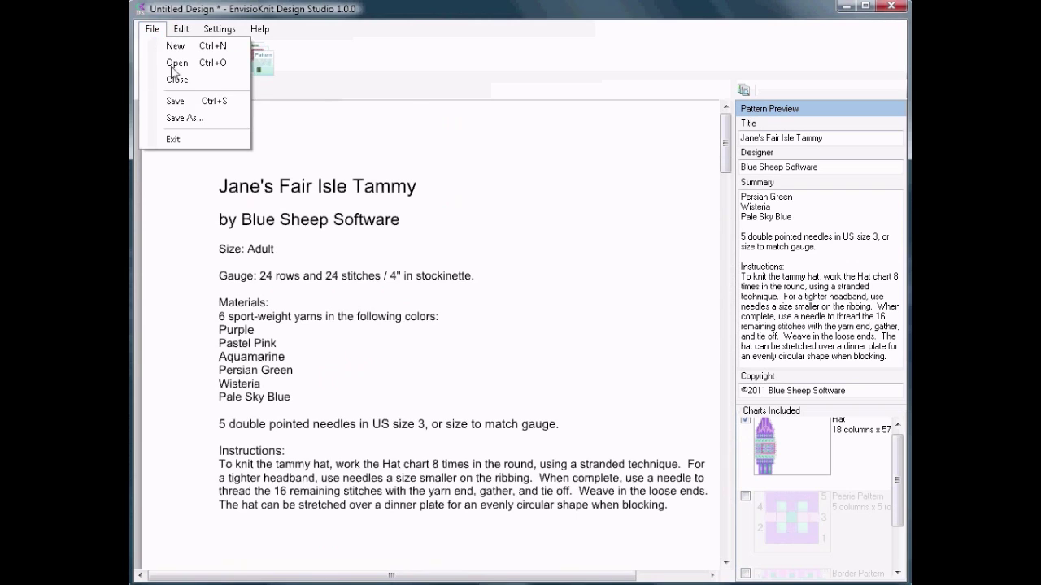
{"action": "left_click", "coordinate": [187, 119]}
{"action": "type", "text": "Tammy"}
{"action": "left_click", "coordinate": [488, 365]}
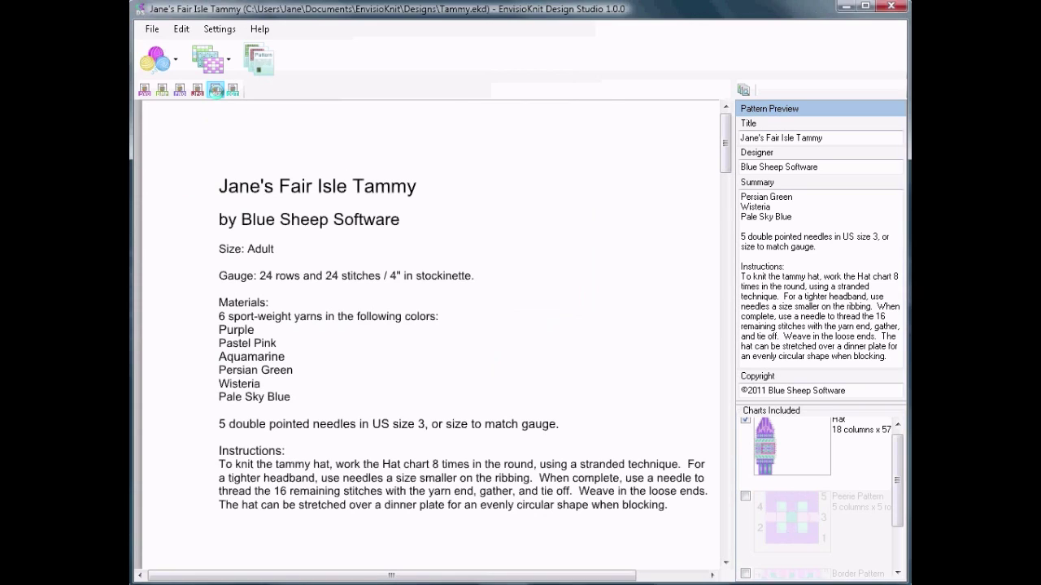
Export the pattern as a Microsoft Word 2007/2010 document (DOCX) named after its title, and look through it in Word
{"action": "left_click", "coordinate": [215, 89]}
{"action": "type", "text": "Jane's Fair Isle Tammy"}
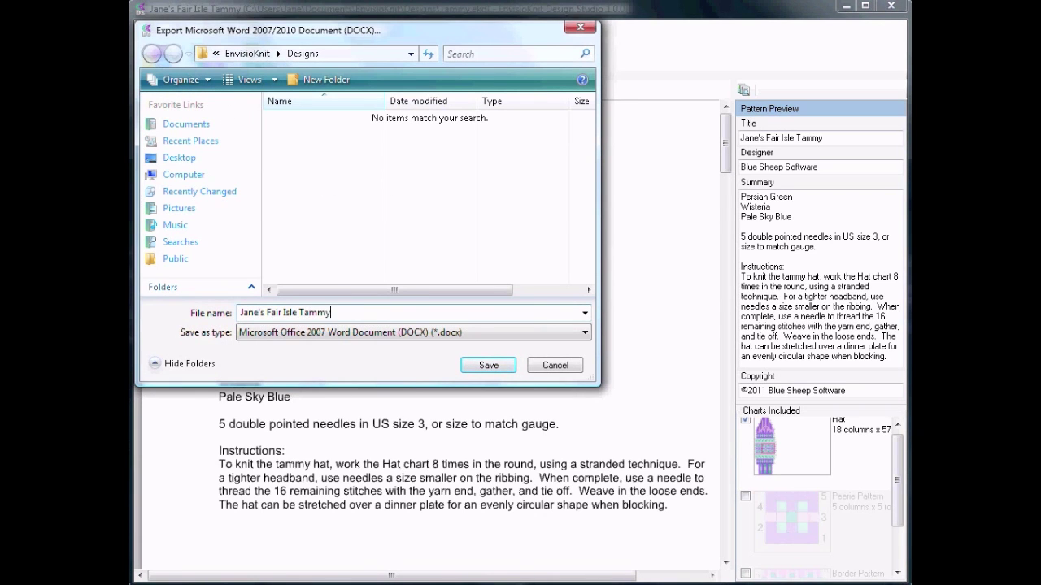
{"action": "key", "text": "Return"}
{"action": "left_click", "coordinate": [541, 330]}
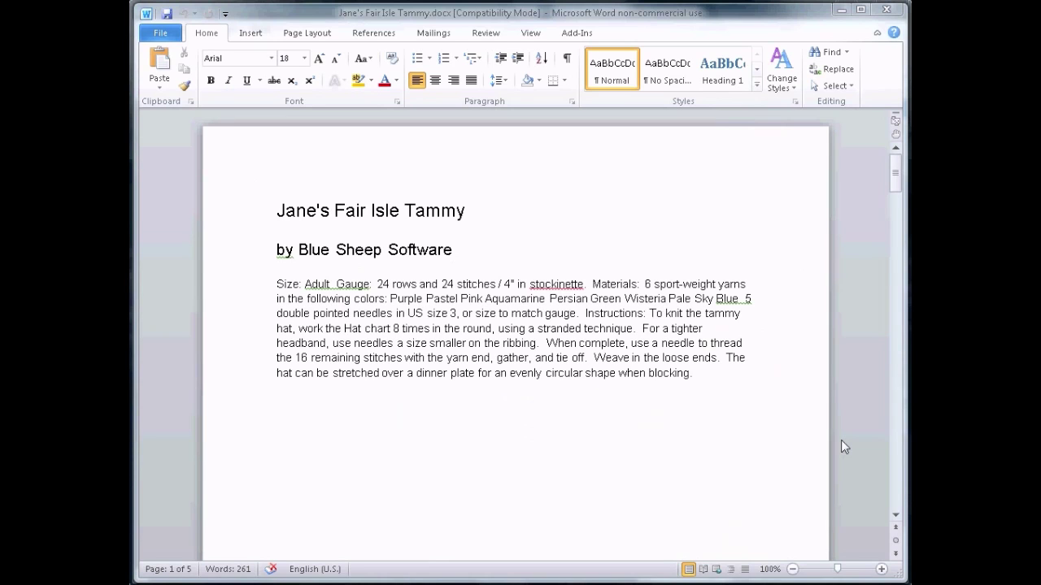
{"action": "left_click_drag", "start_coordinate": [895, 179], "coordinate": [894, 496]}
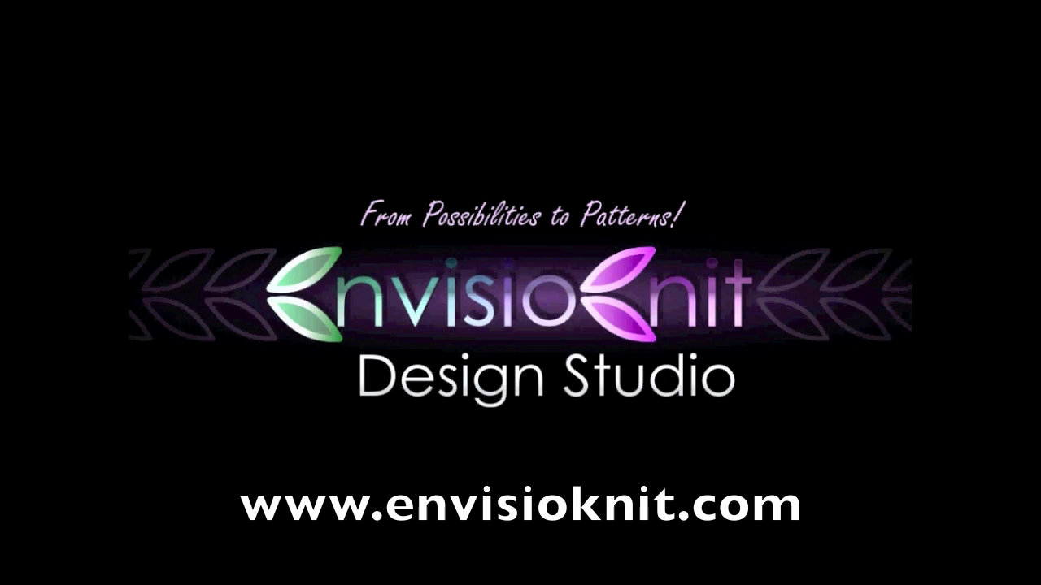